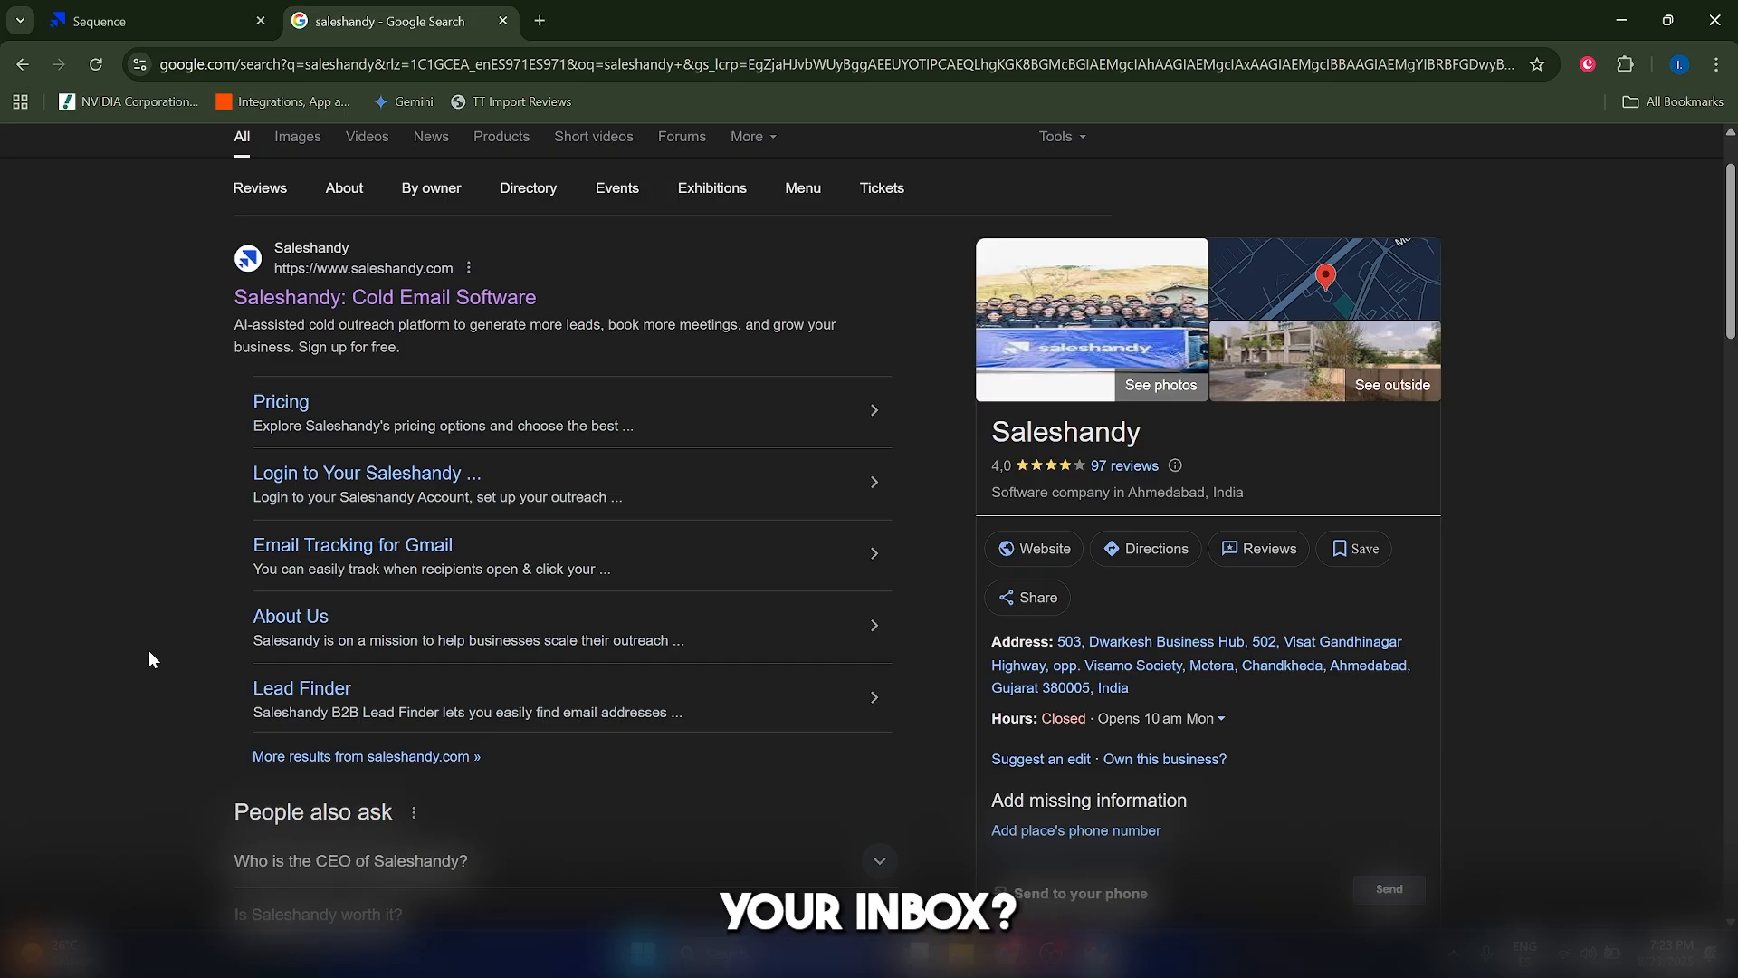
Open the Saleshandy website from the search results, review its sign-up options, and go to the pricing information
left_click(330, 297)
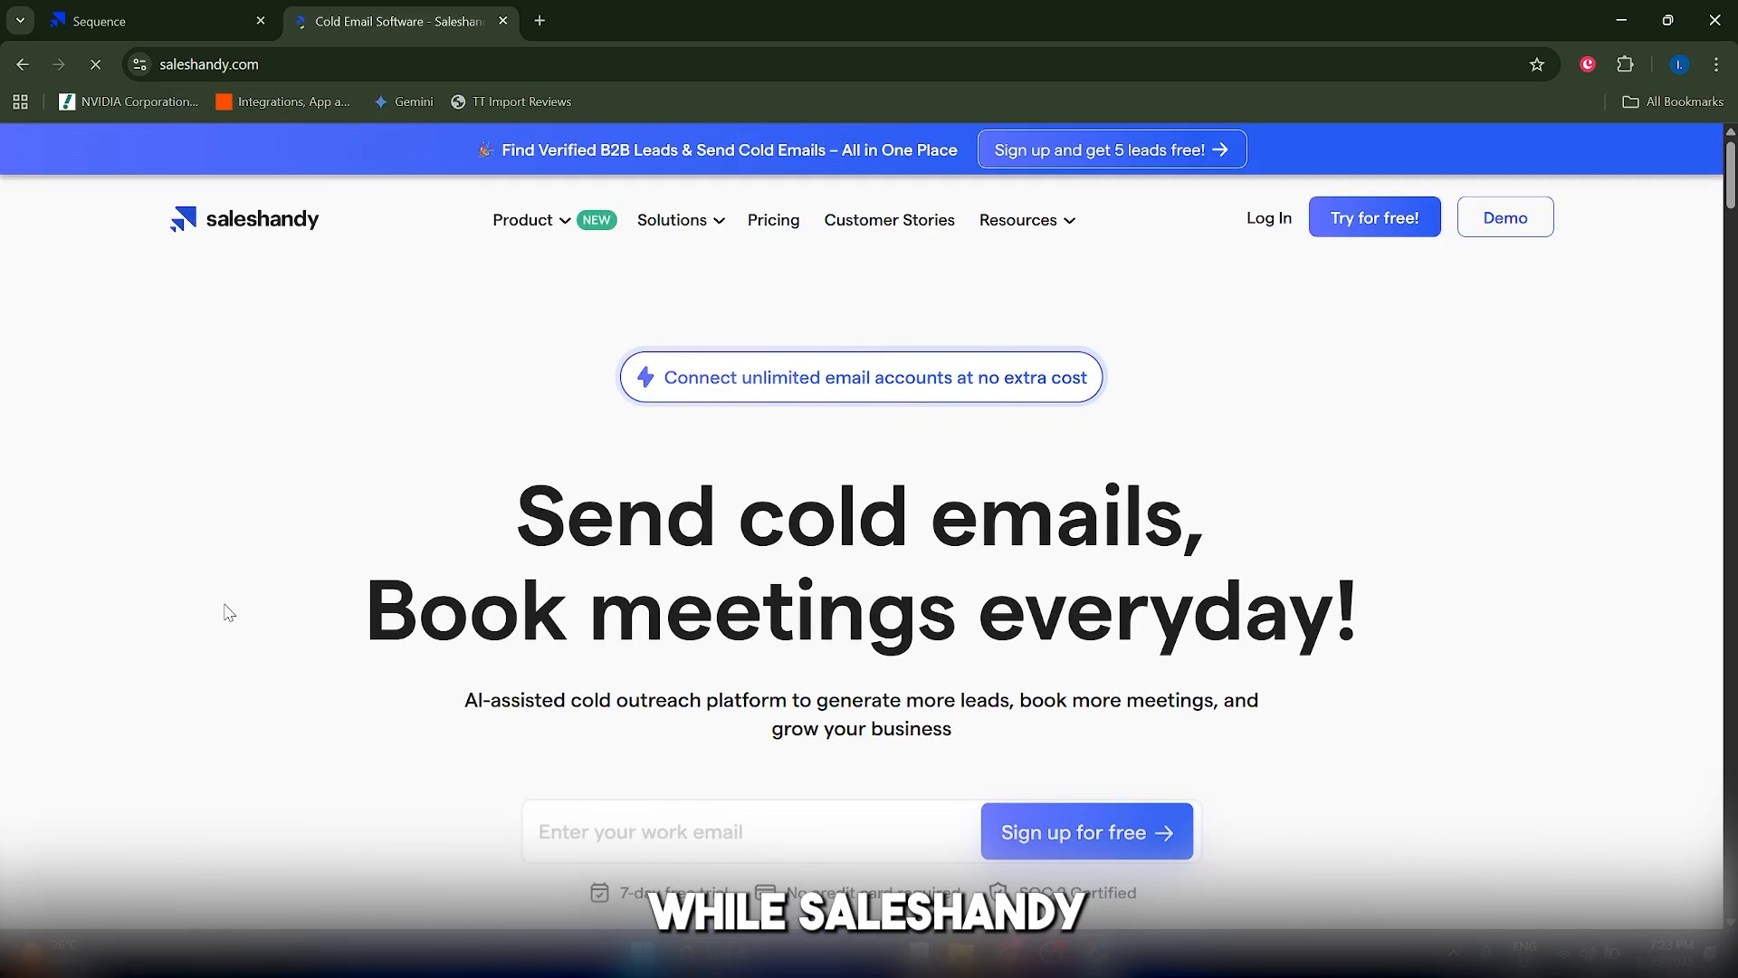
scroll(231, 610, "down", 3)
scroll(482, 454, "up", 2)
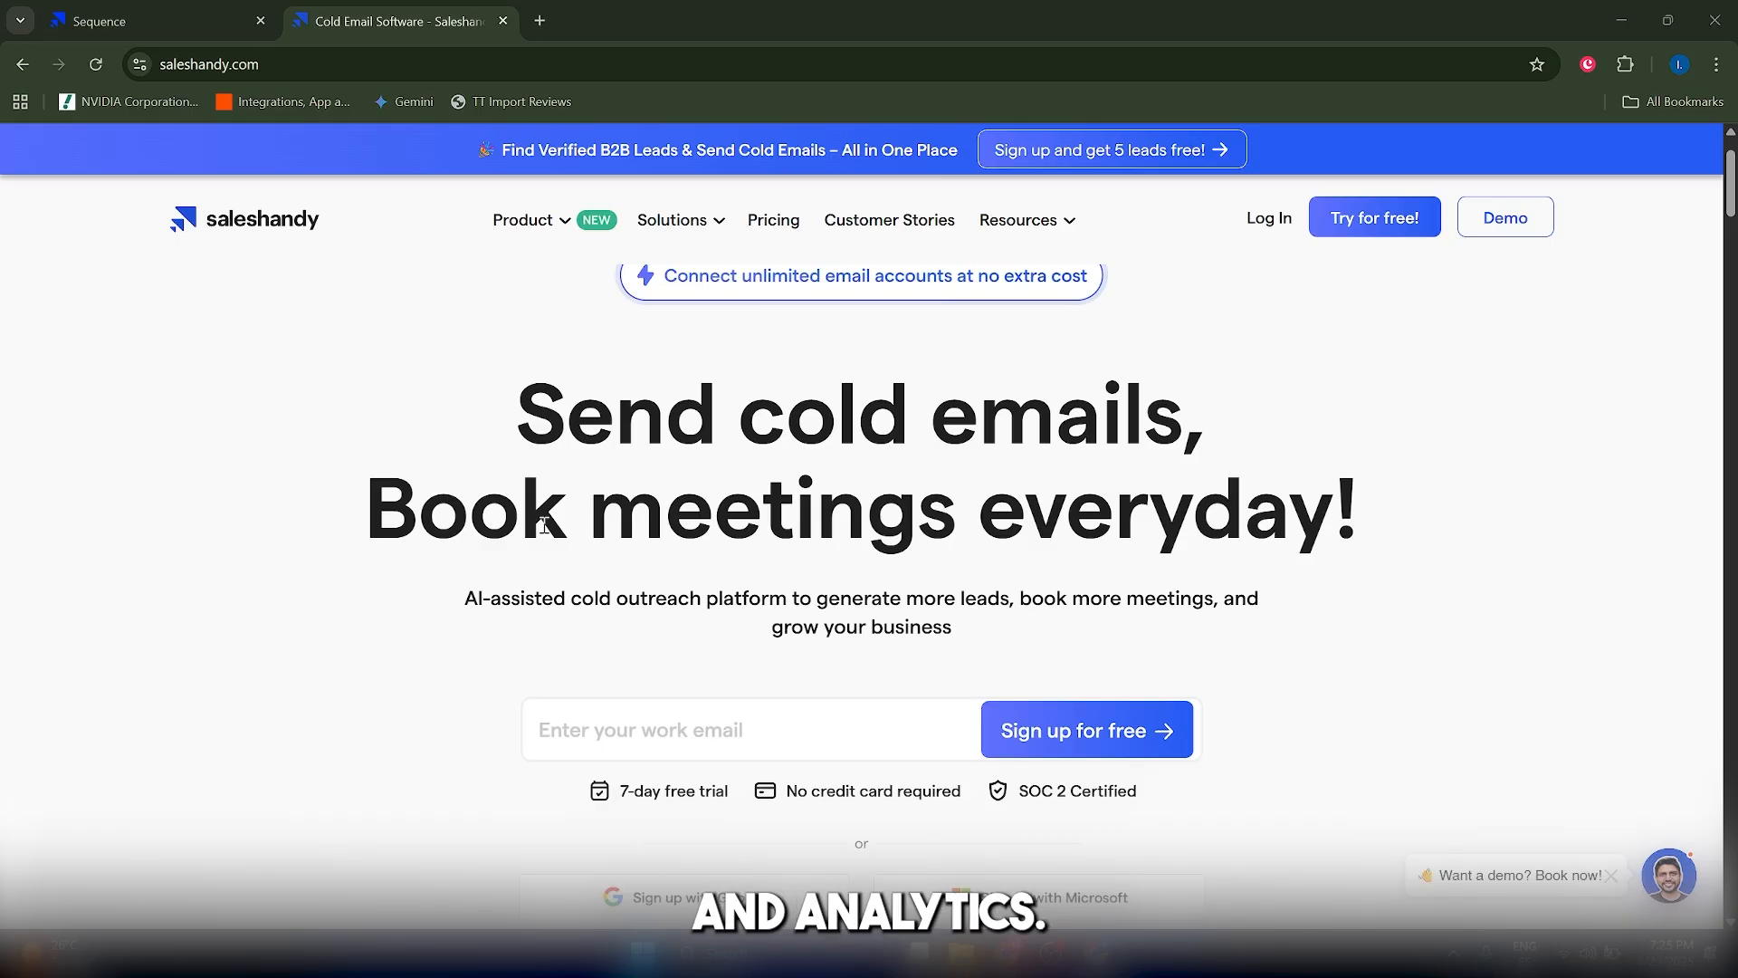
scroll(546, 544, "up", 1)
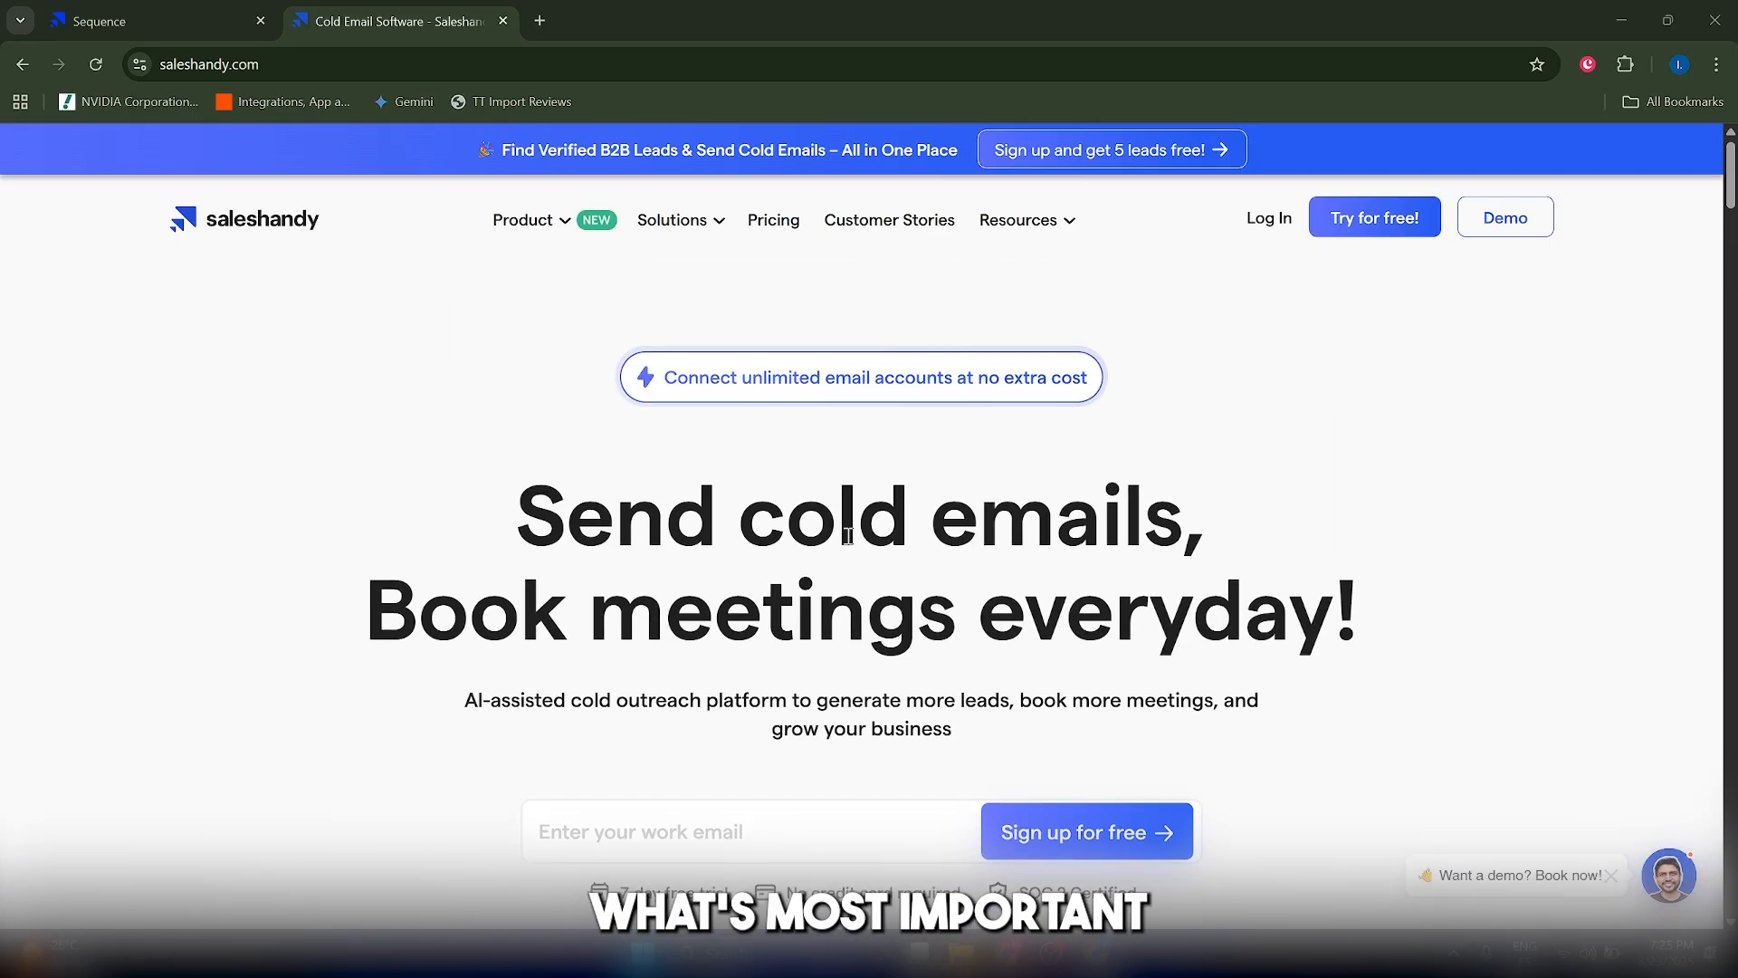
scroll(838, 716, "down", 2)
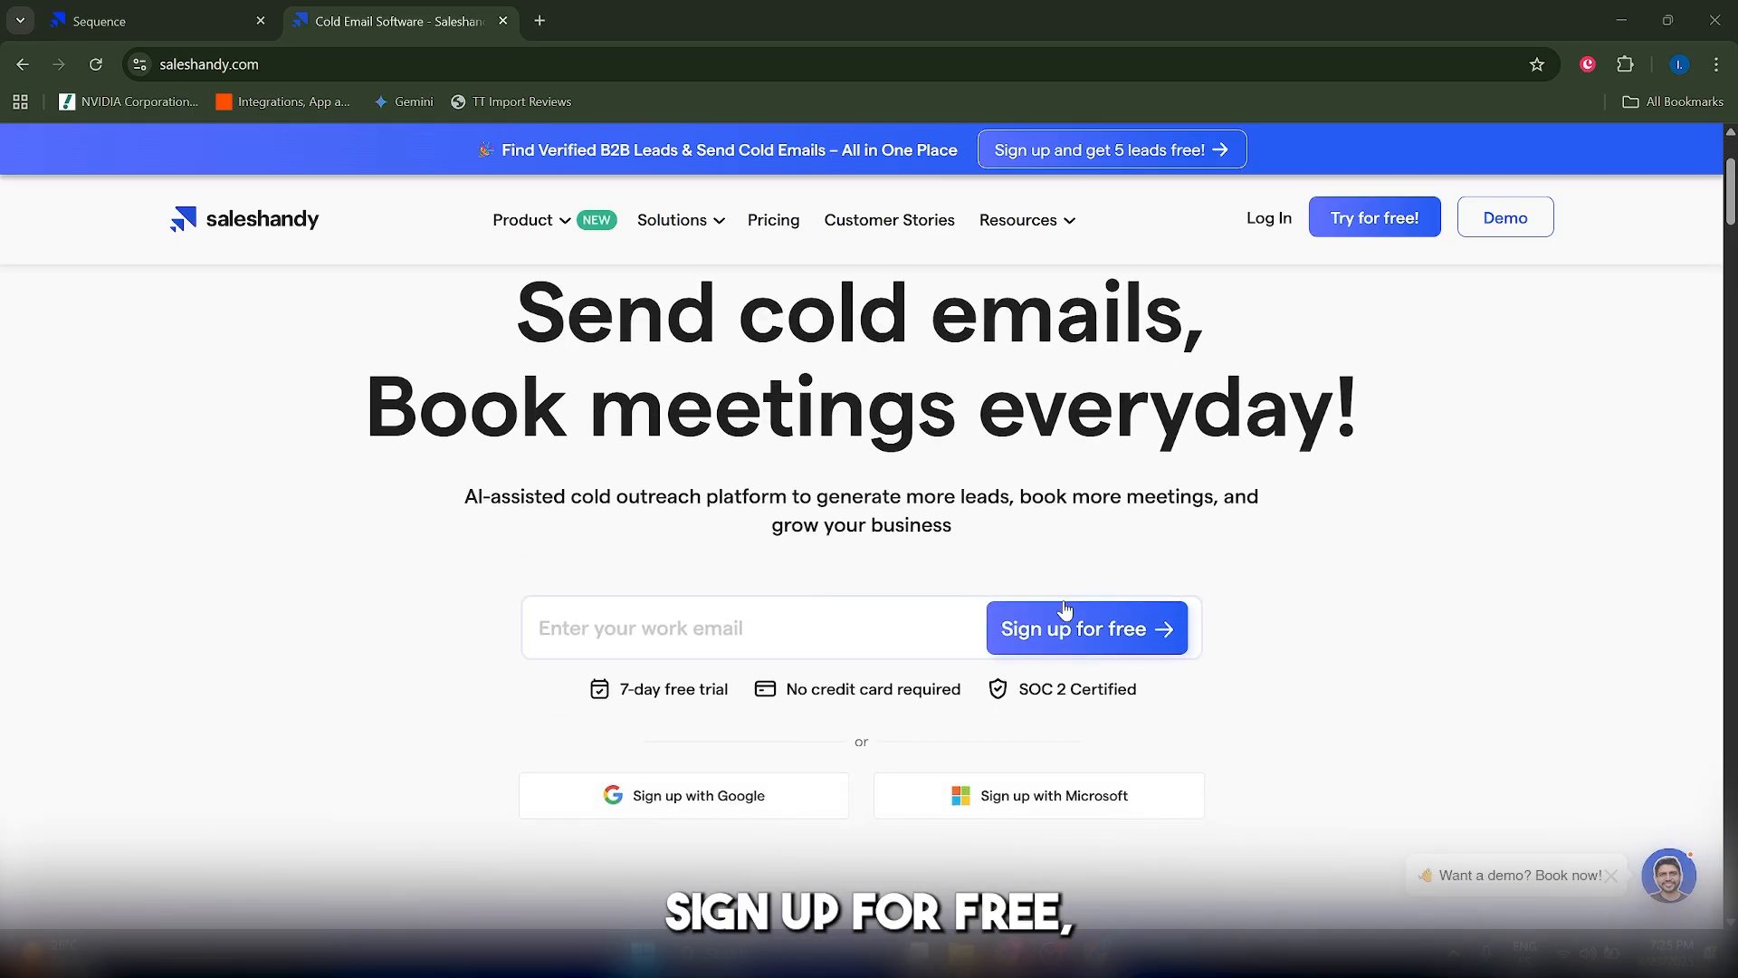
scroll(702, 638, "up", 2)
scroll(702, 637, "down", 4)
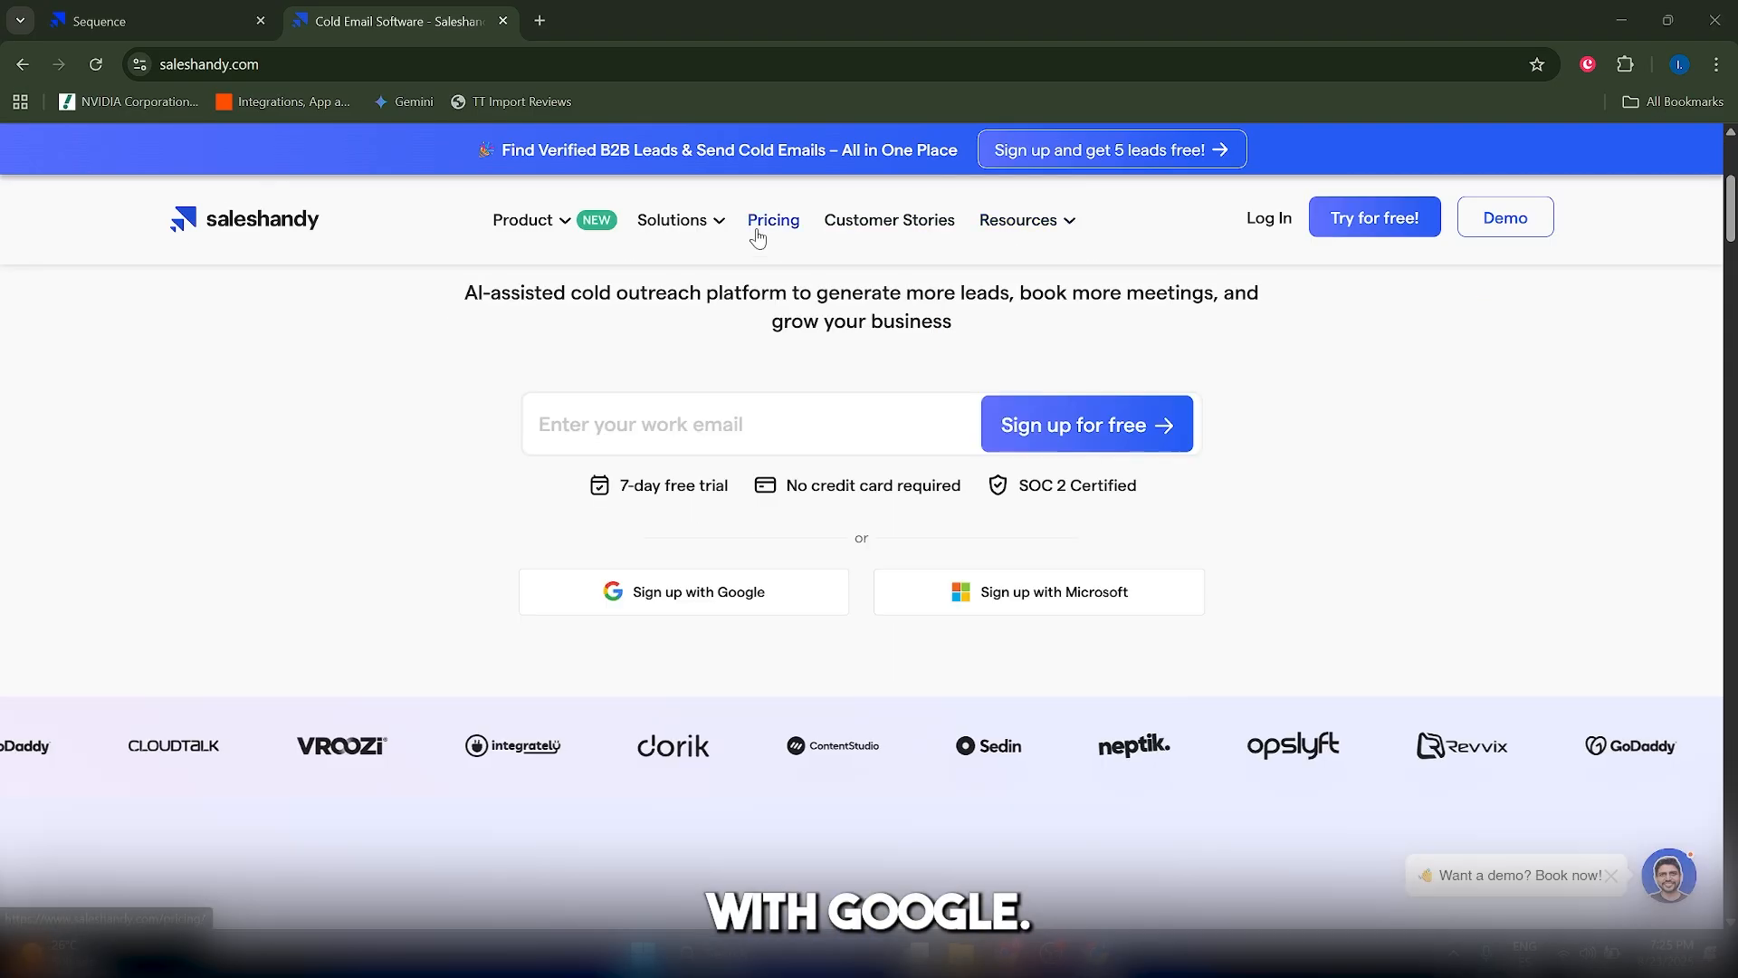
left_click(787, 219)
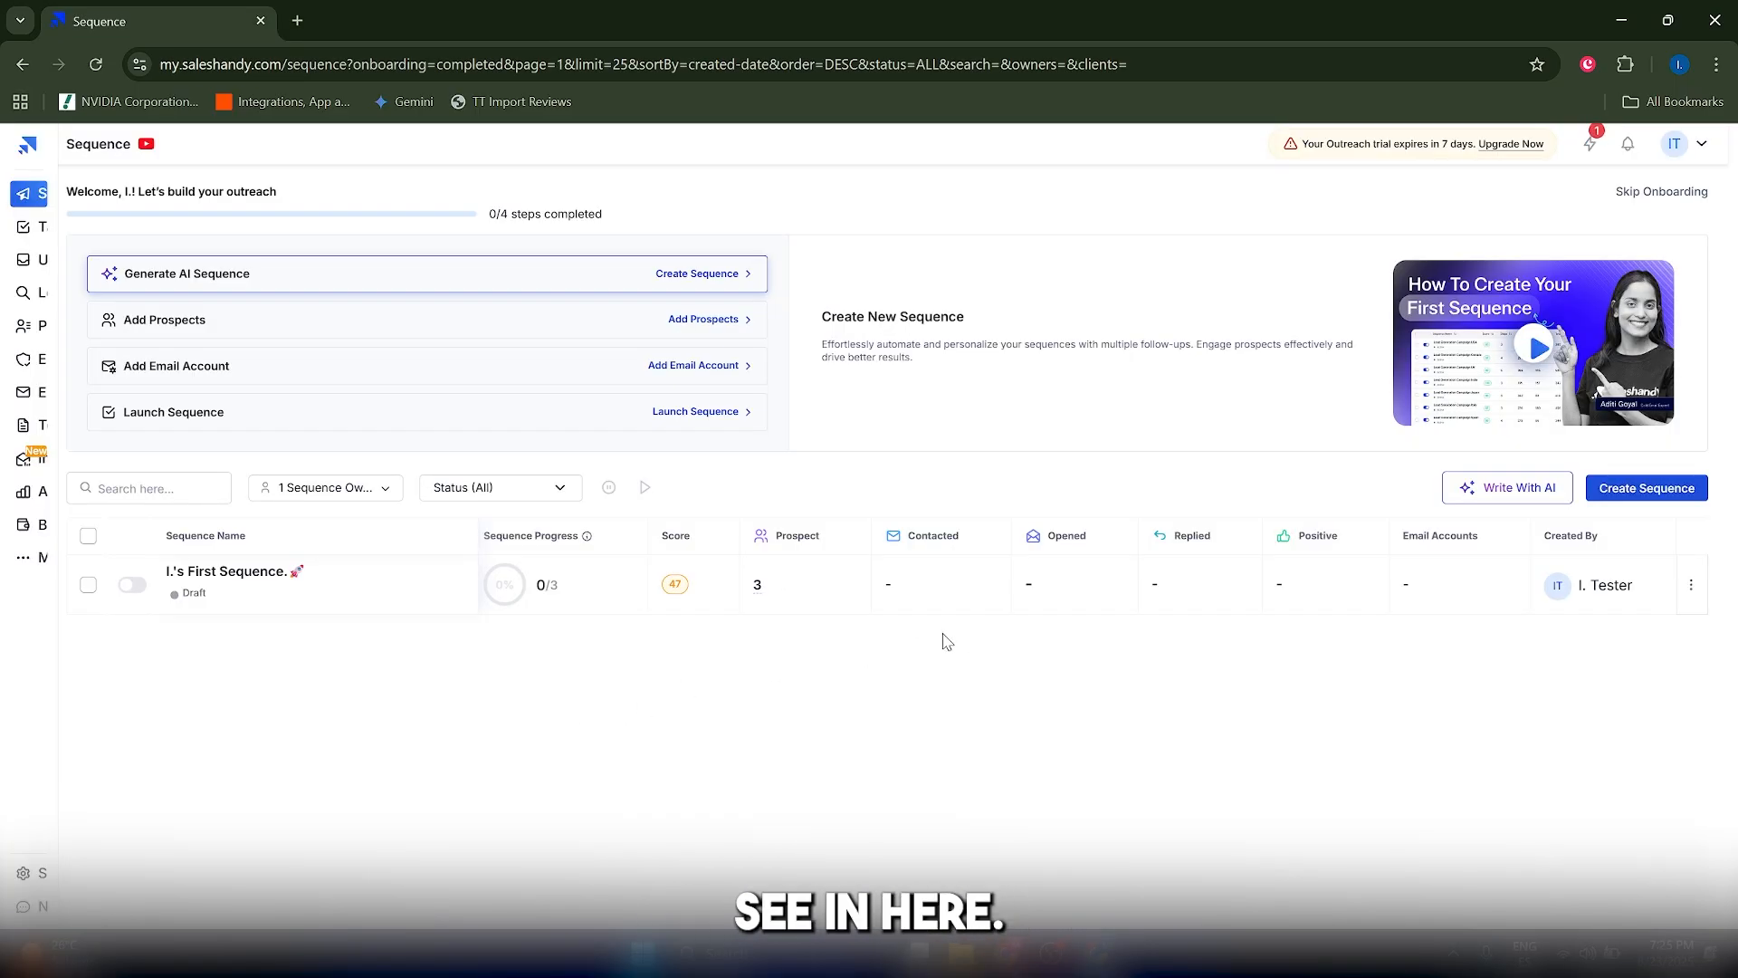
Go to the email accounts area and connect an existing Google email account for sending
mouse_move(32, 229)
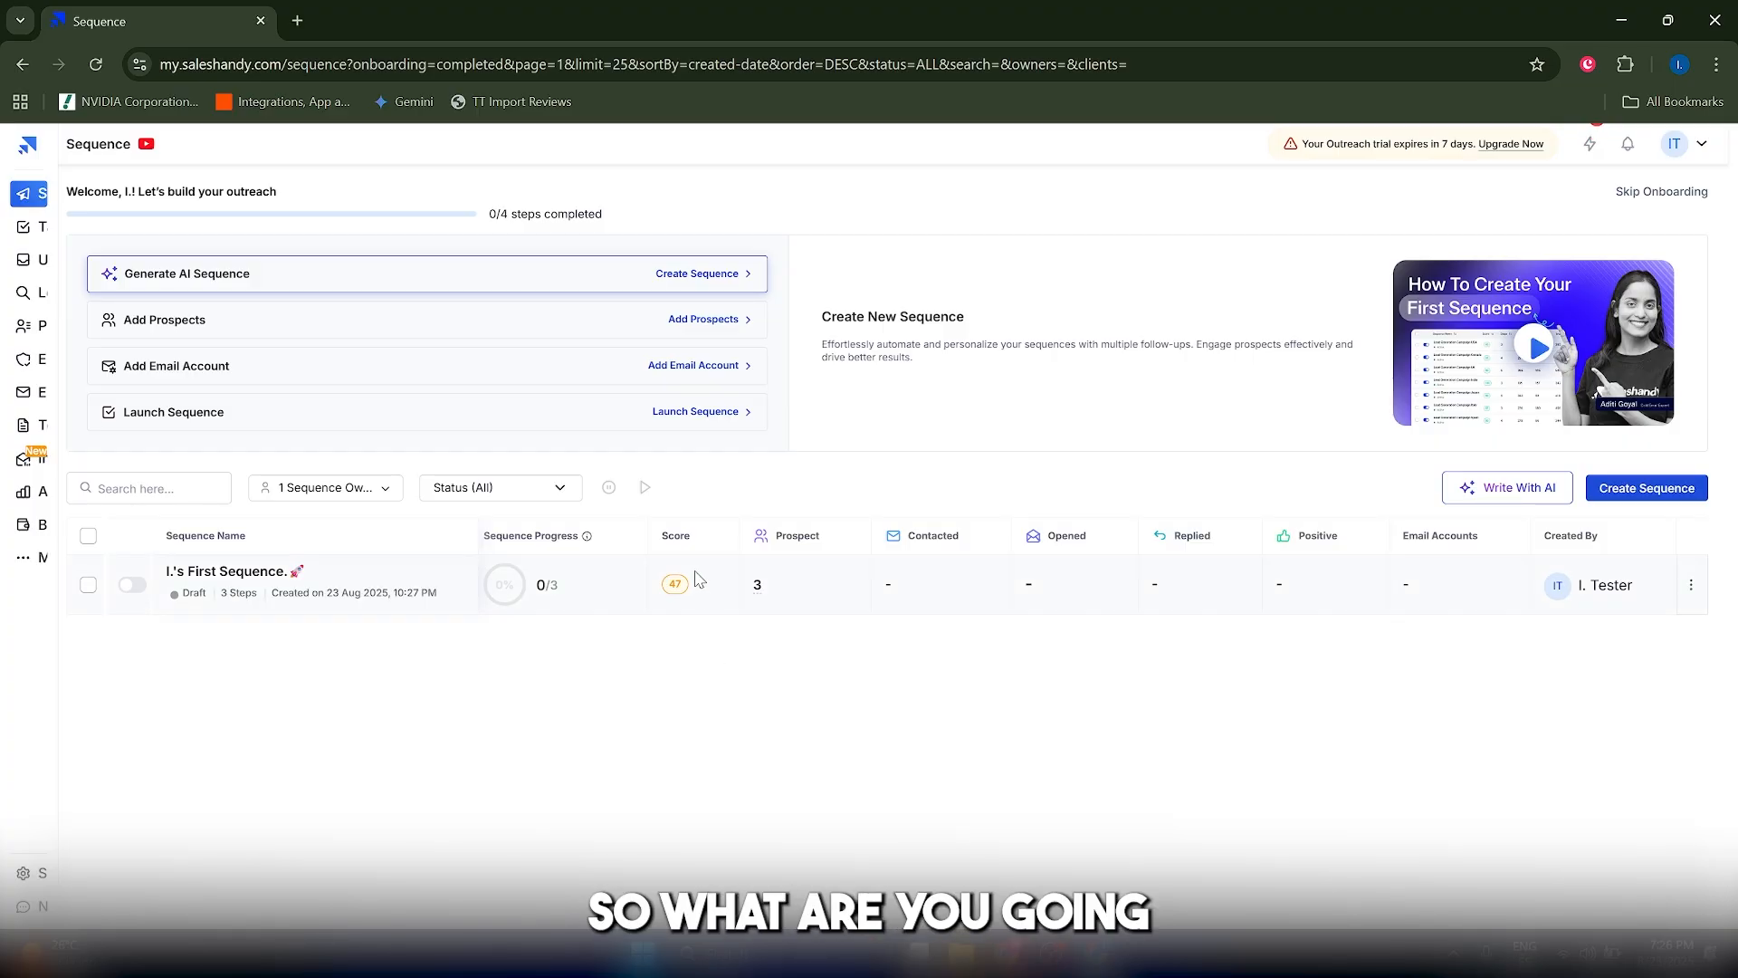
mouse_move(52, 409)
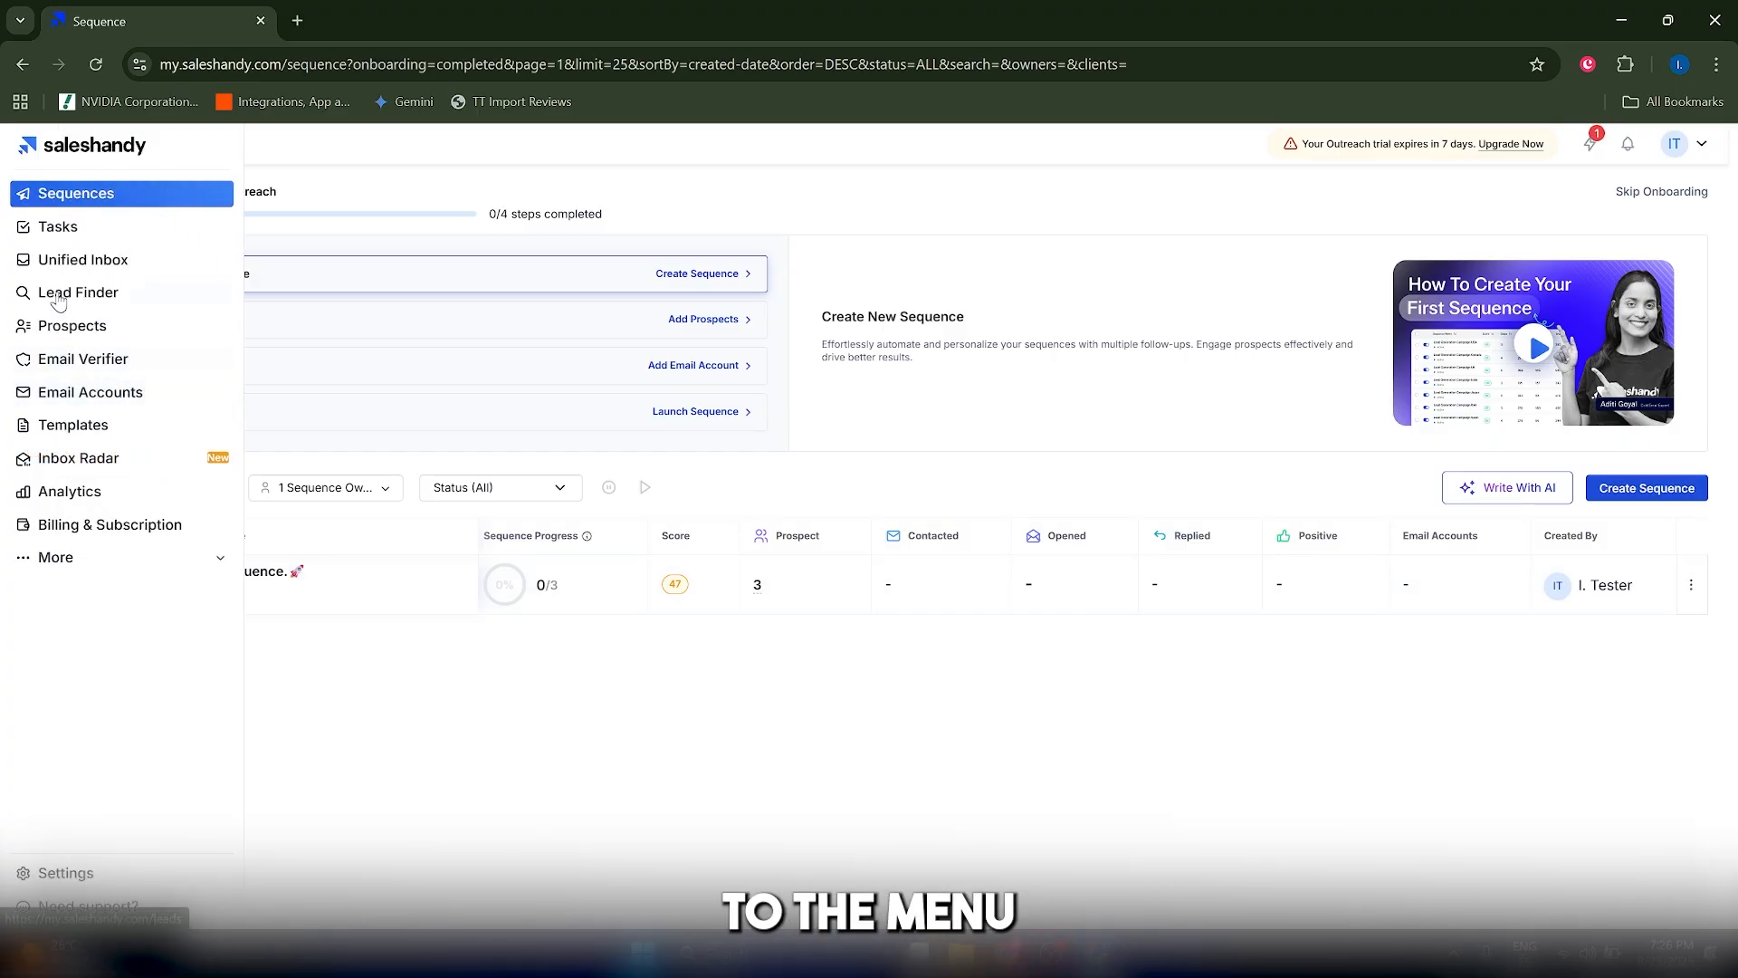
left_click(73, 398)
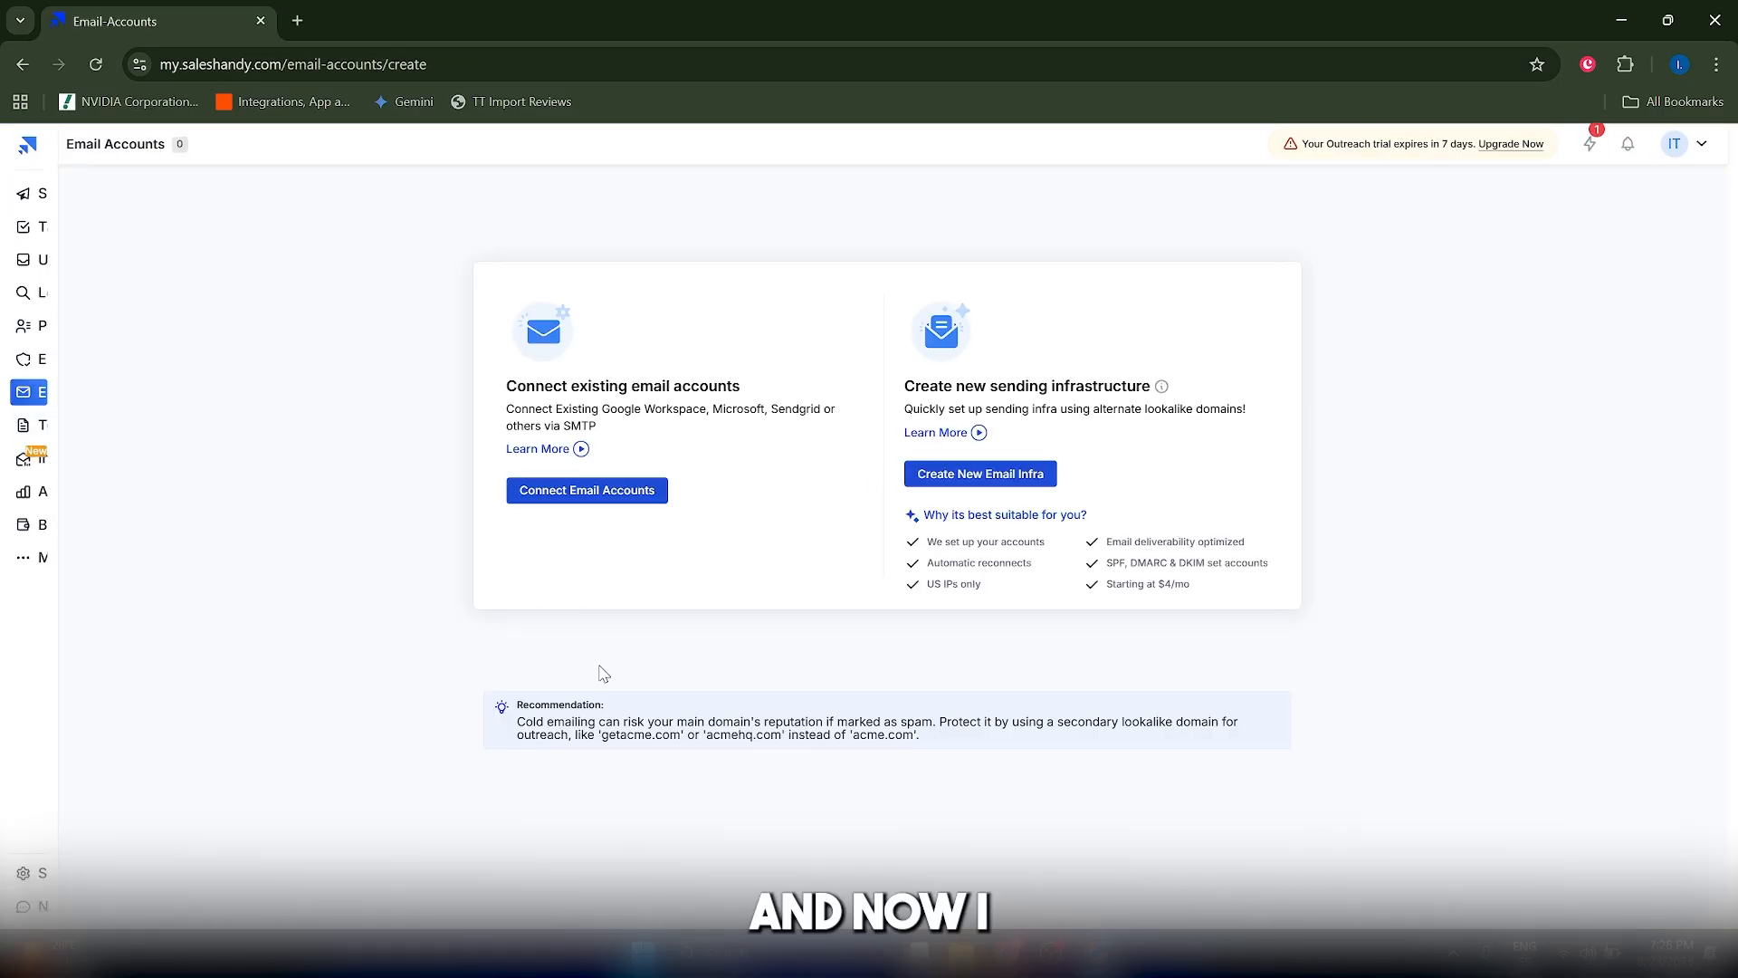
left_click(574, 497)
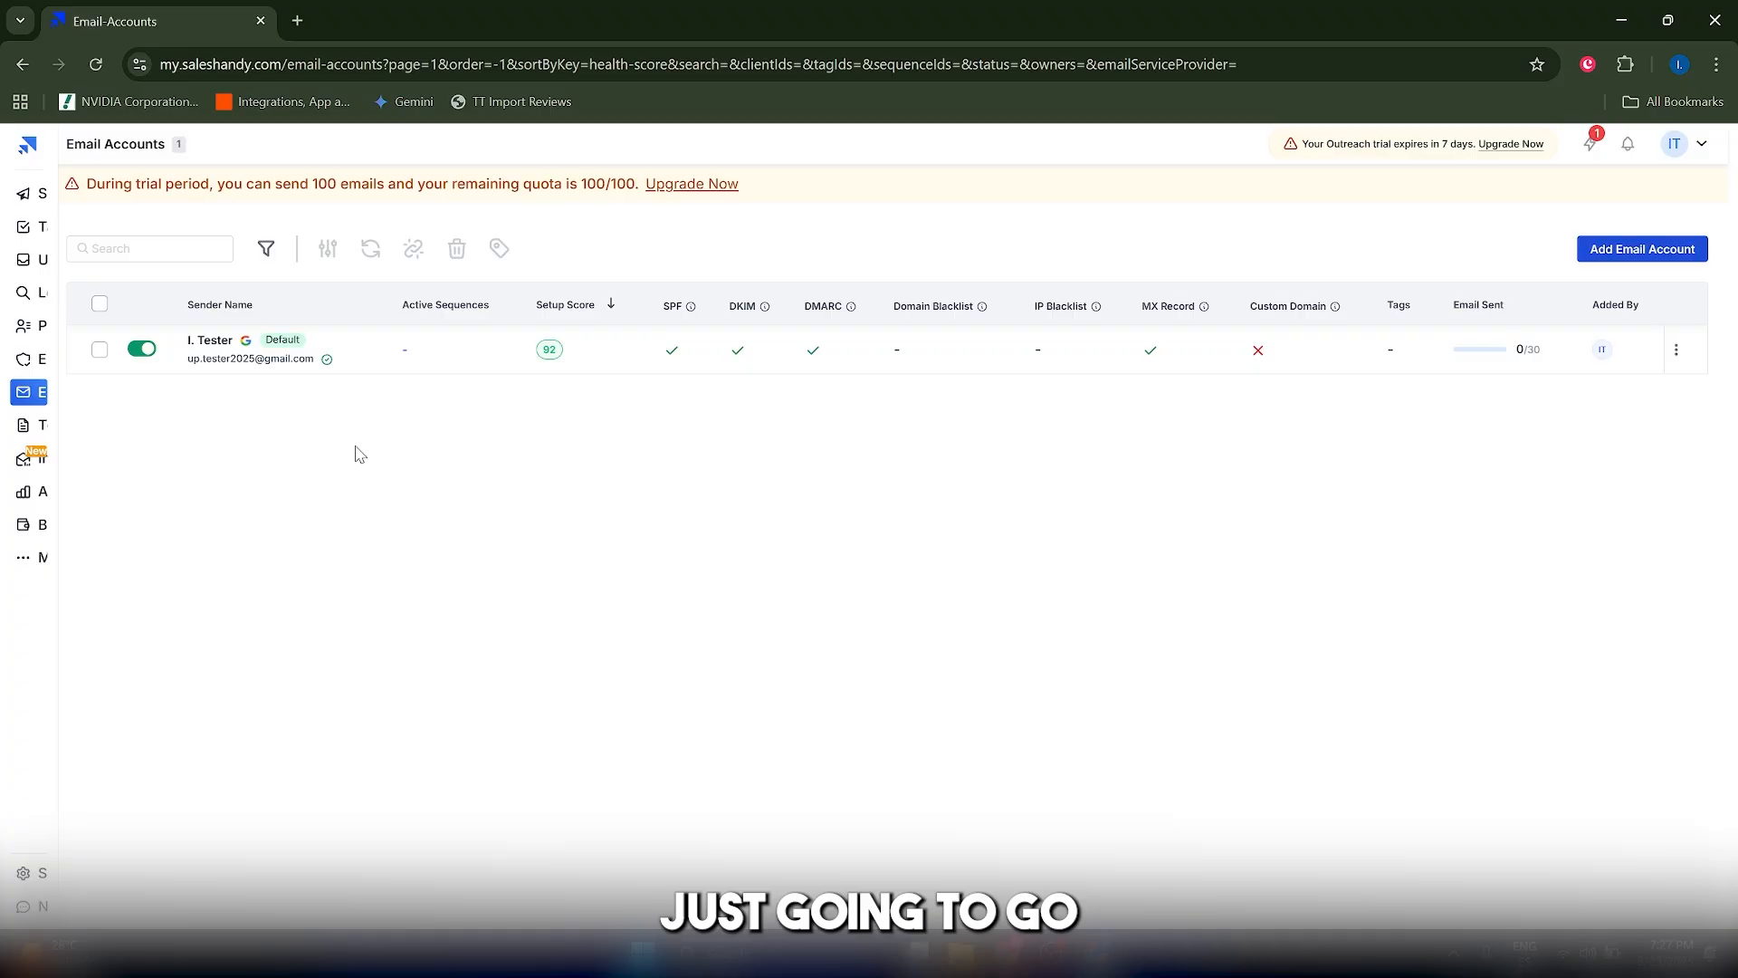
Open the Email Warm-up feature and go to the partner service TrulyInbox
mouse_move(4, 399)
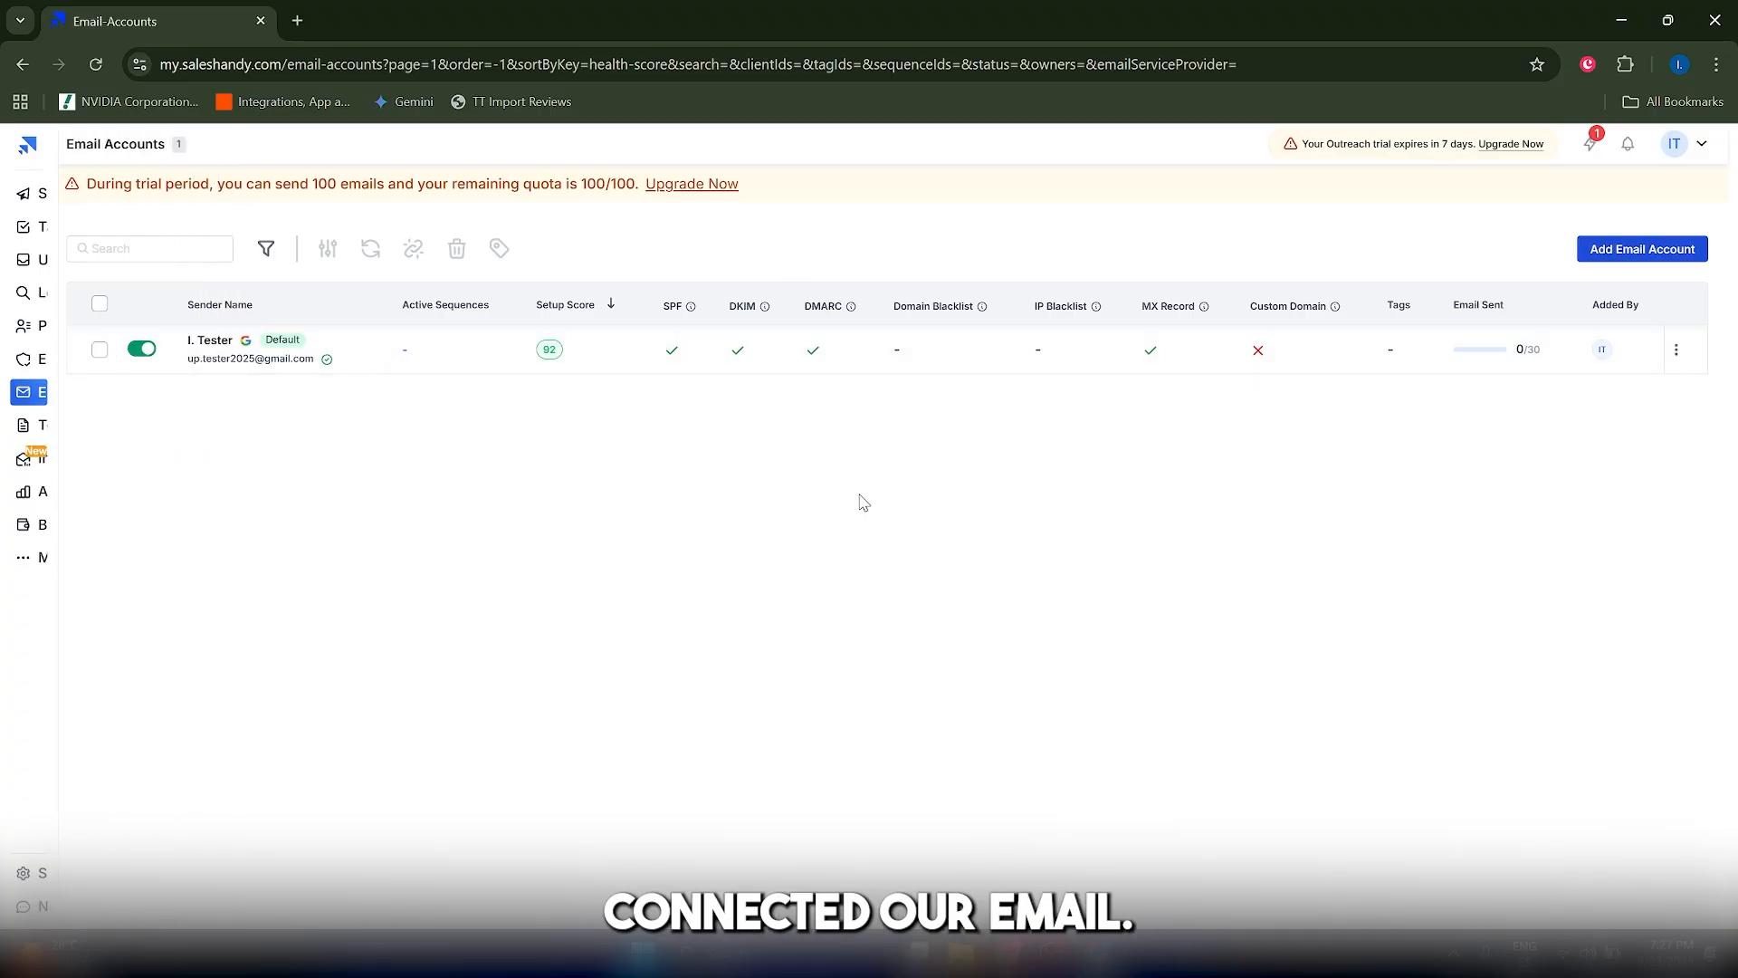
mouse_move(56, 385)
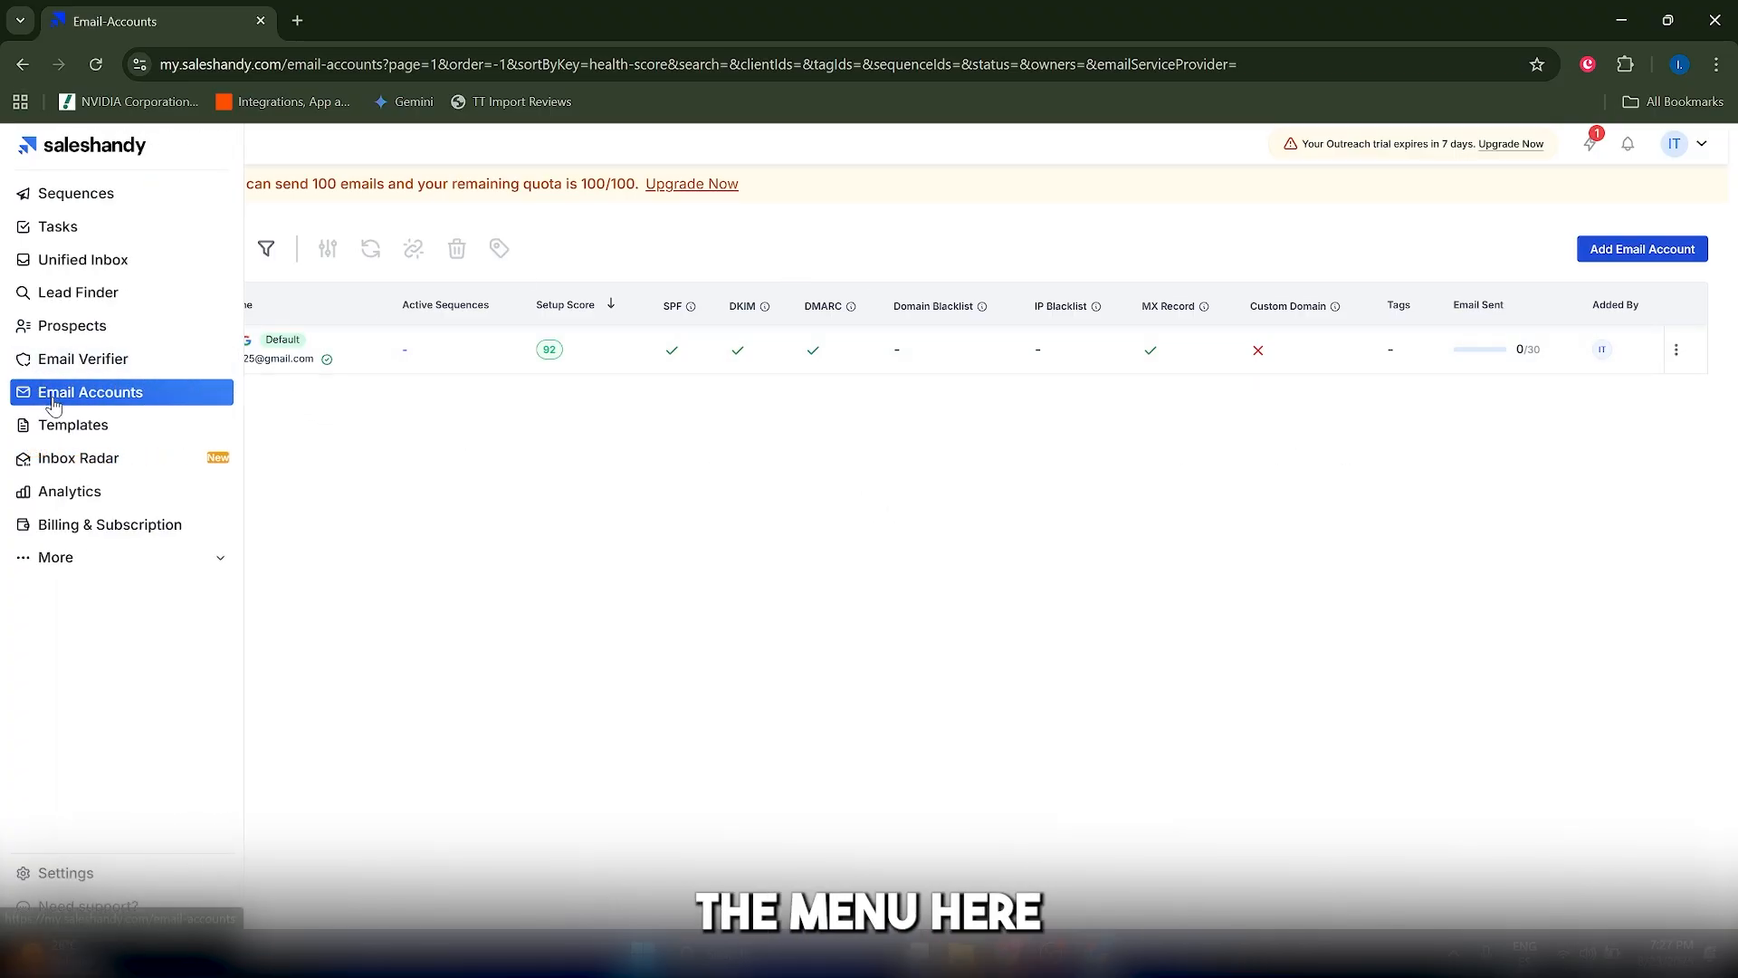
left_click(136, 557)
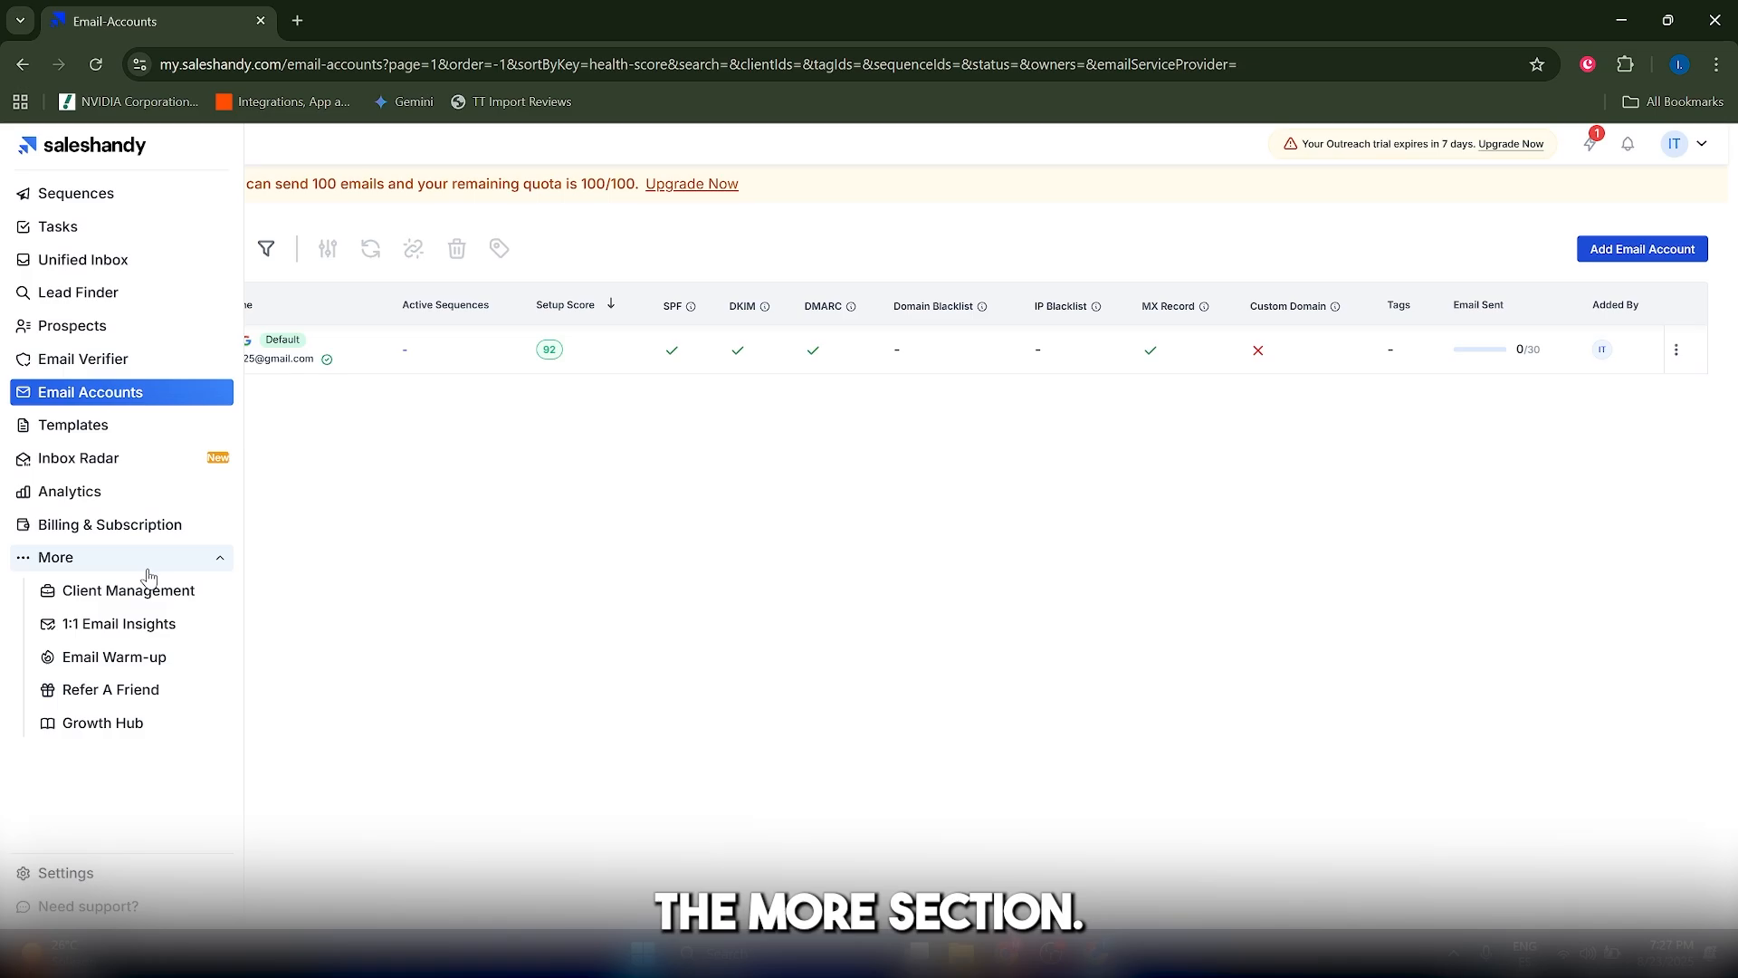
left_click(132, 669)
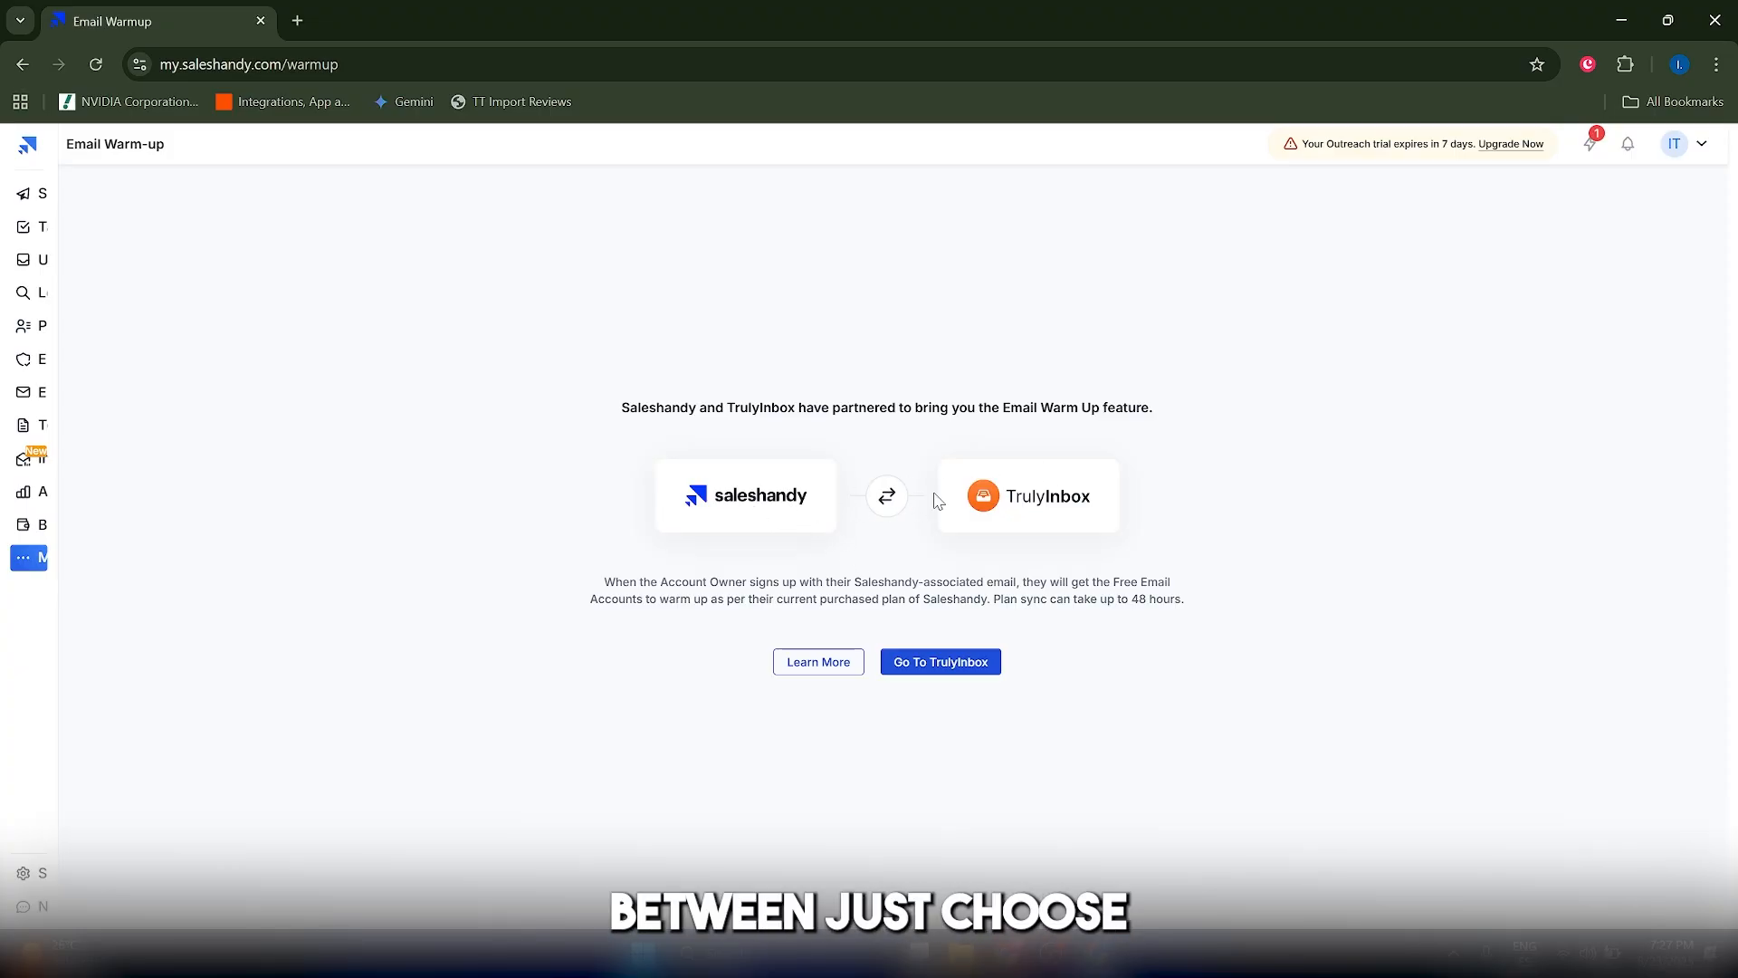
left_click(970, 670)
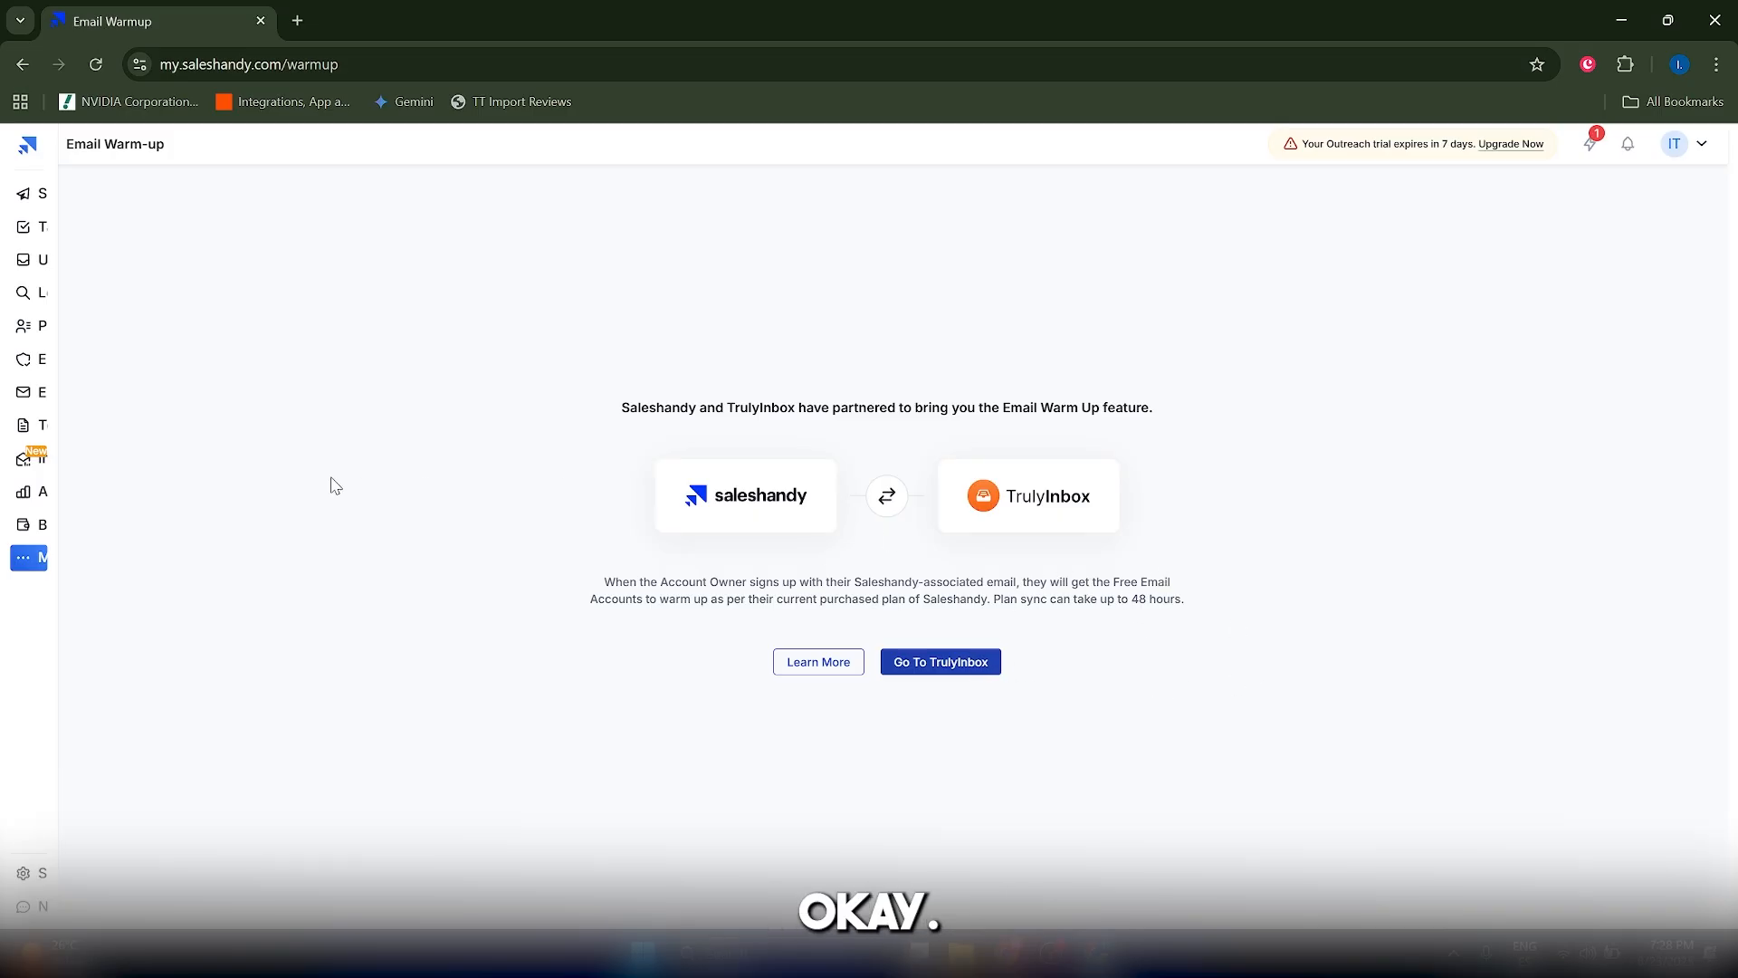
Create a new sequence and add an email as its first step
mouse_move(36, 507)
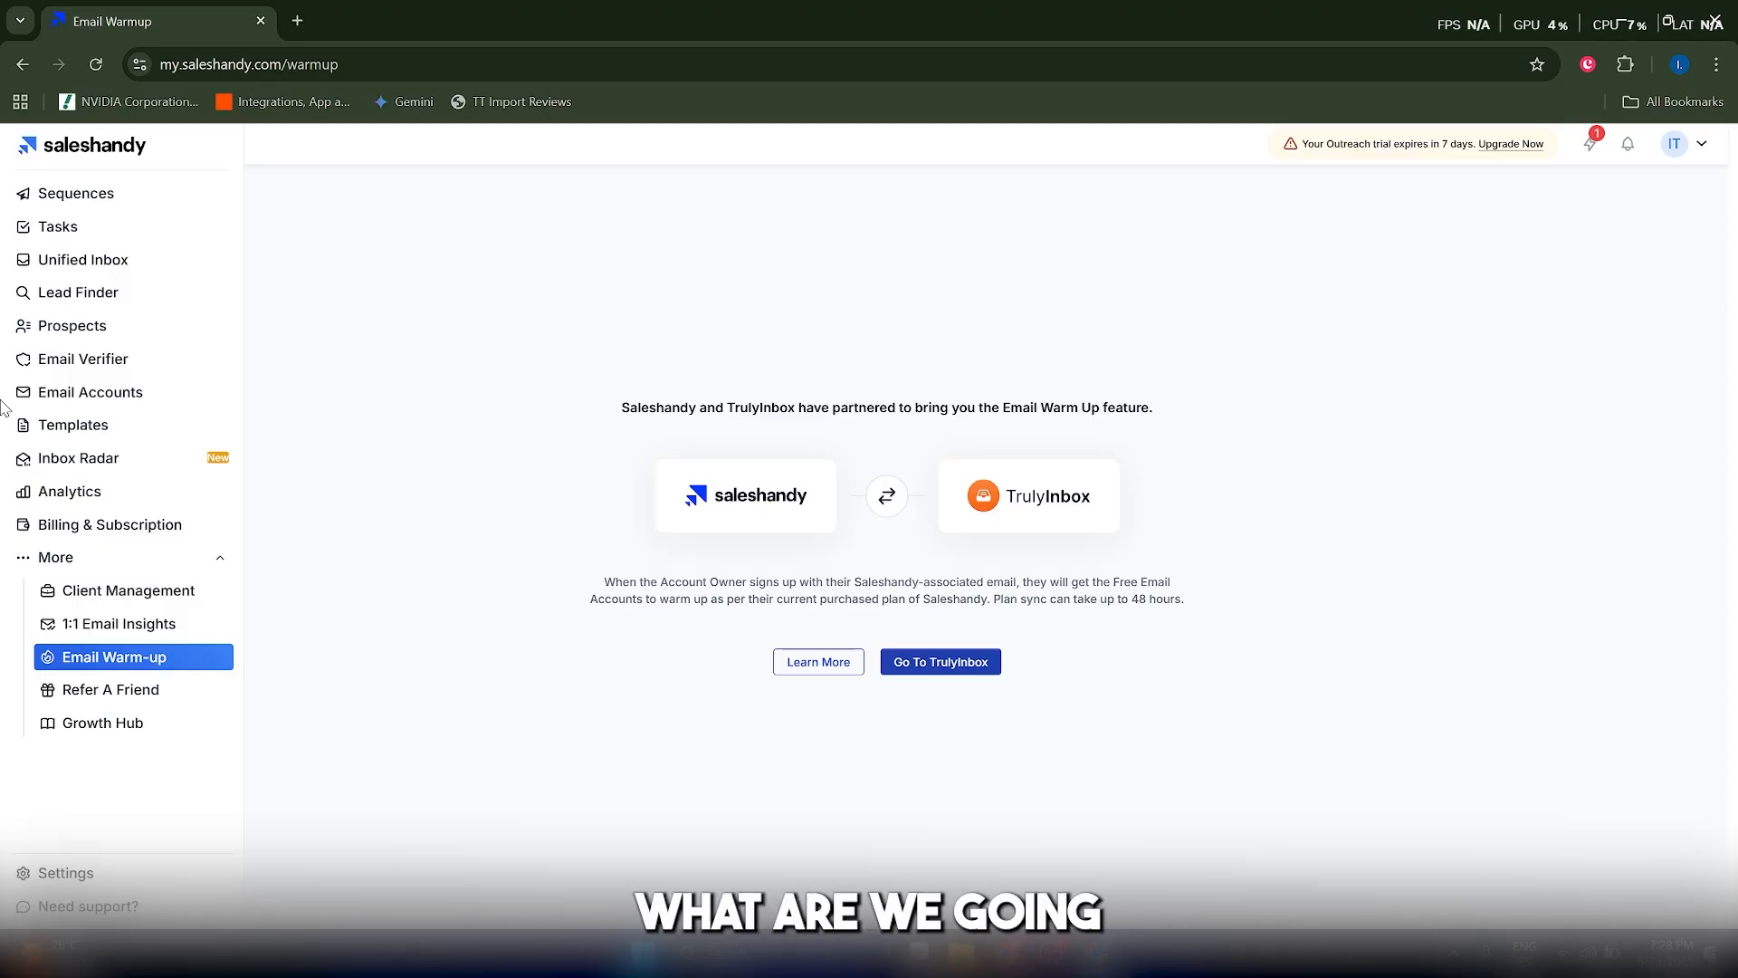
left_click(60, 192)
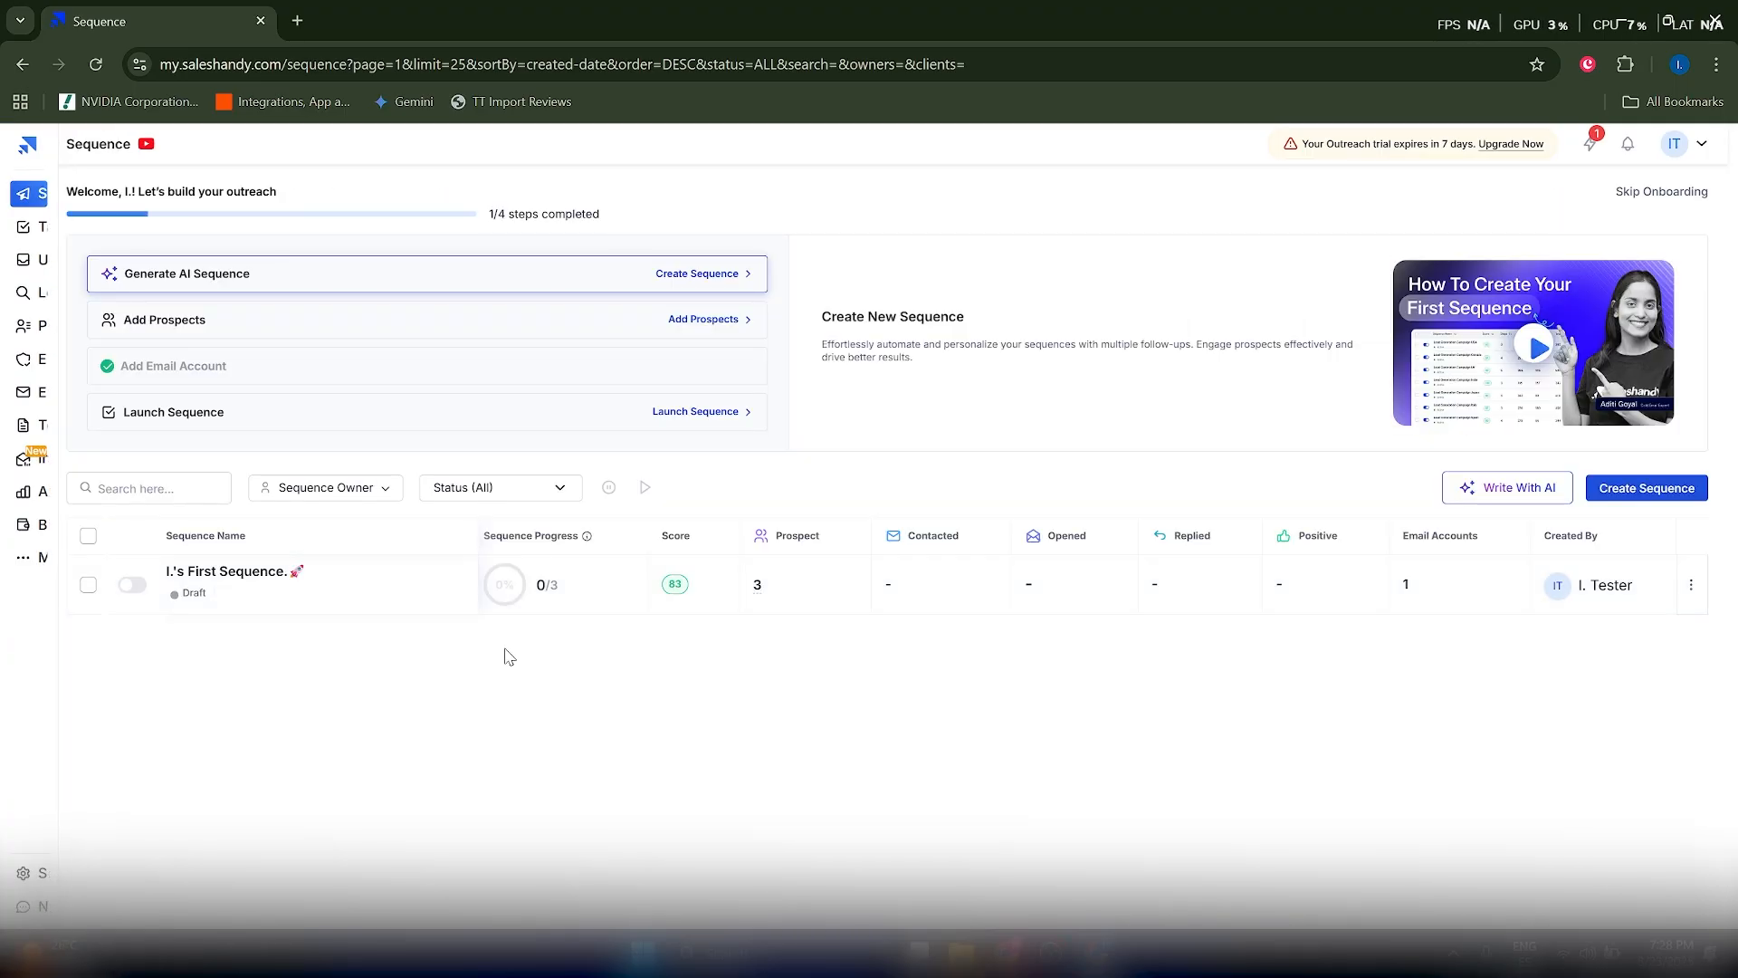
left_click(1663, 498)
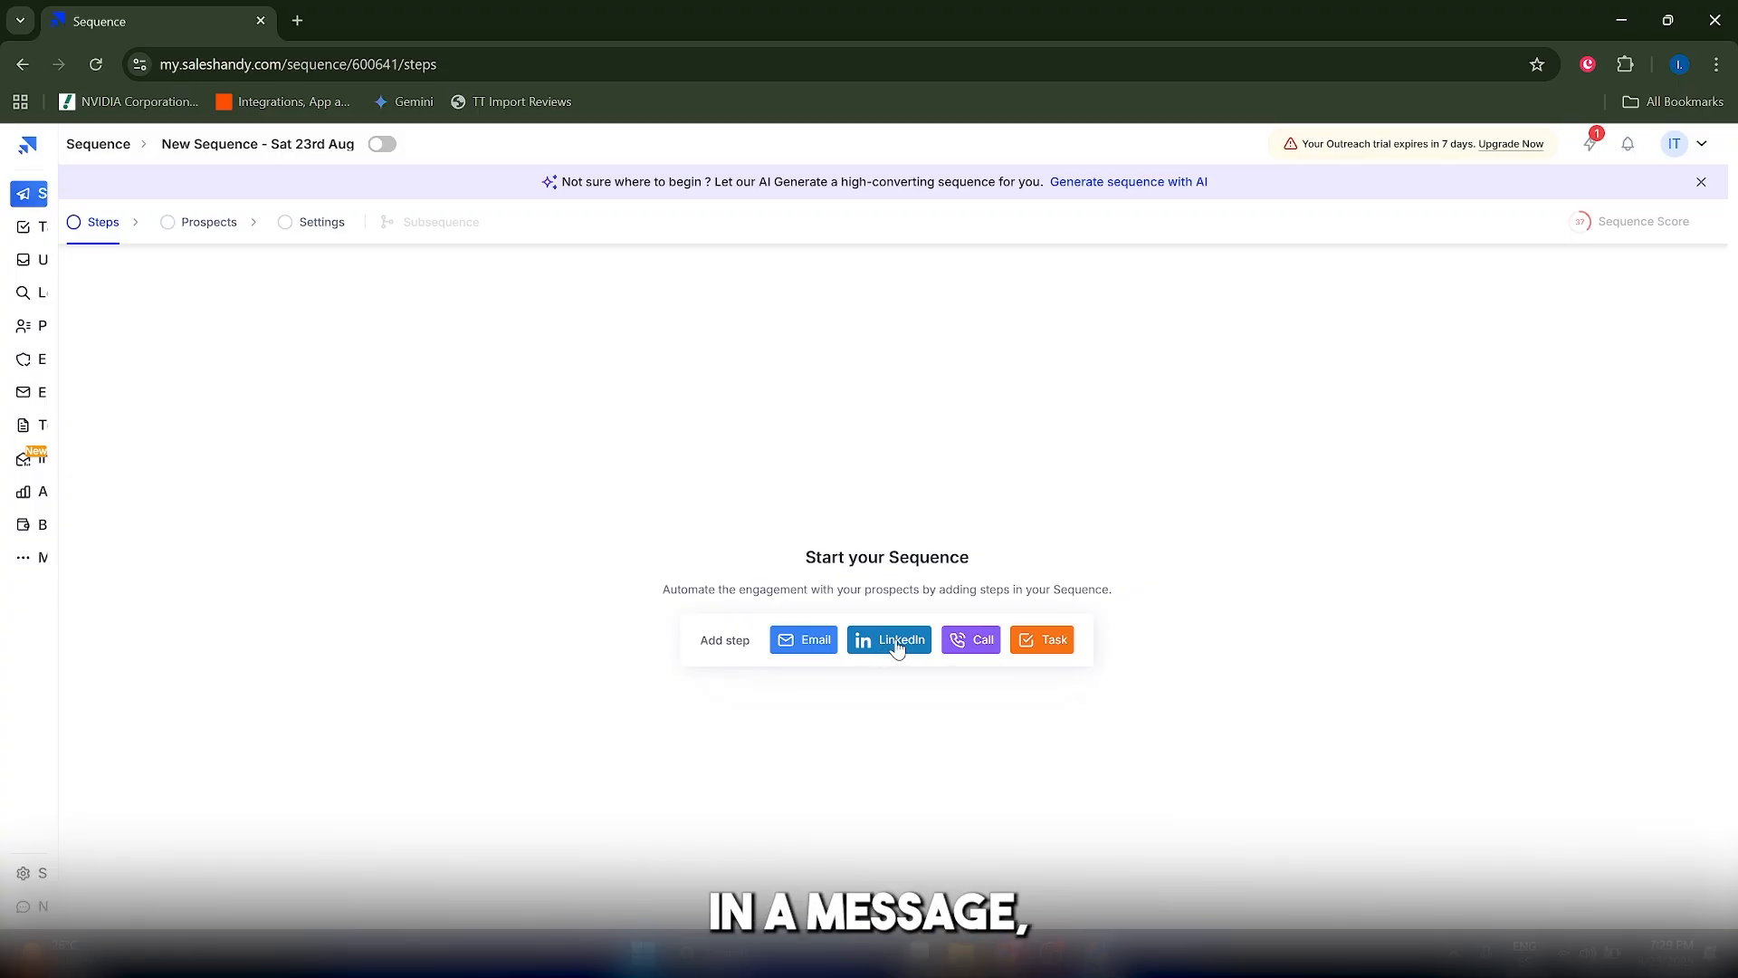
left_click(797, 640)
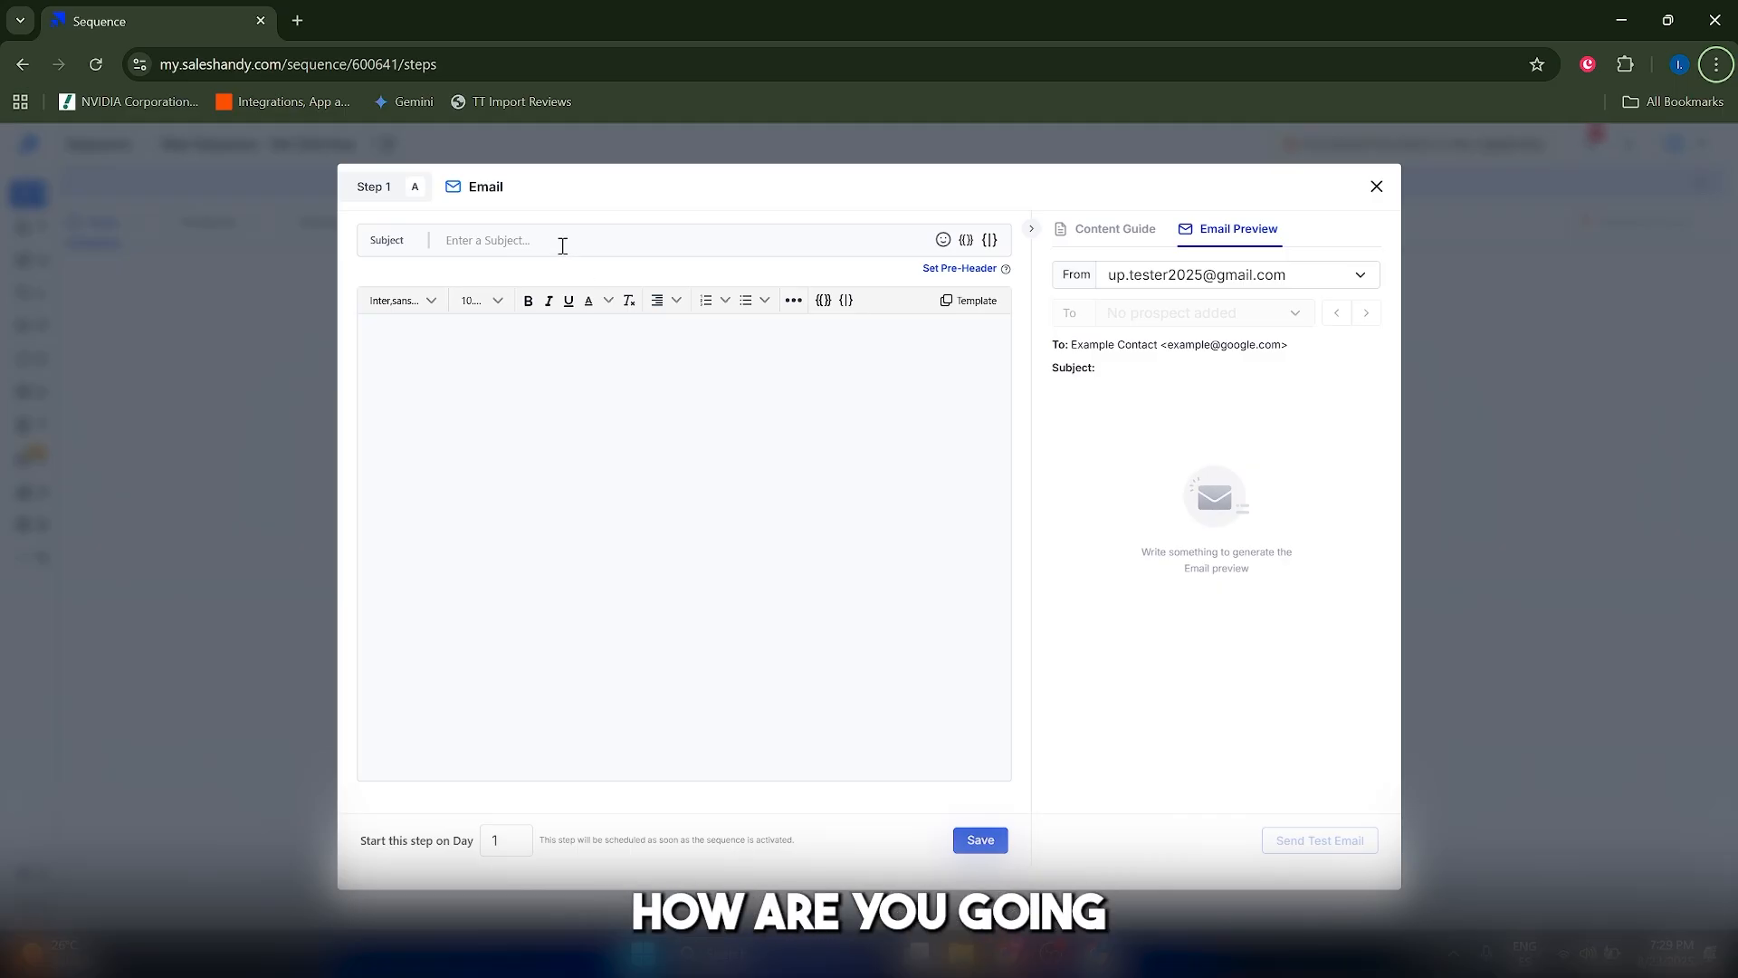
Enter the email subject "Test email for" followed by the {{First Name}} merge tag
left_click(488, 235)
type("Test email for")
left_click(742, 443)
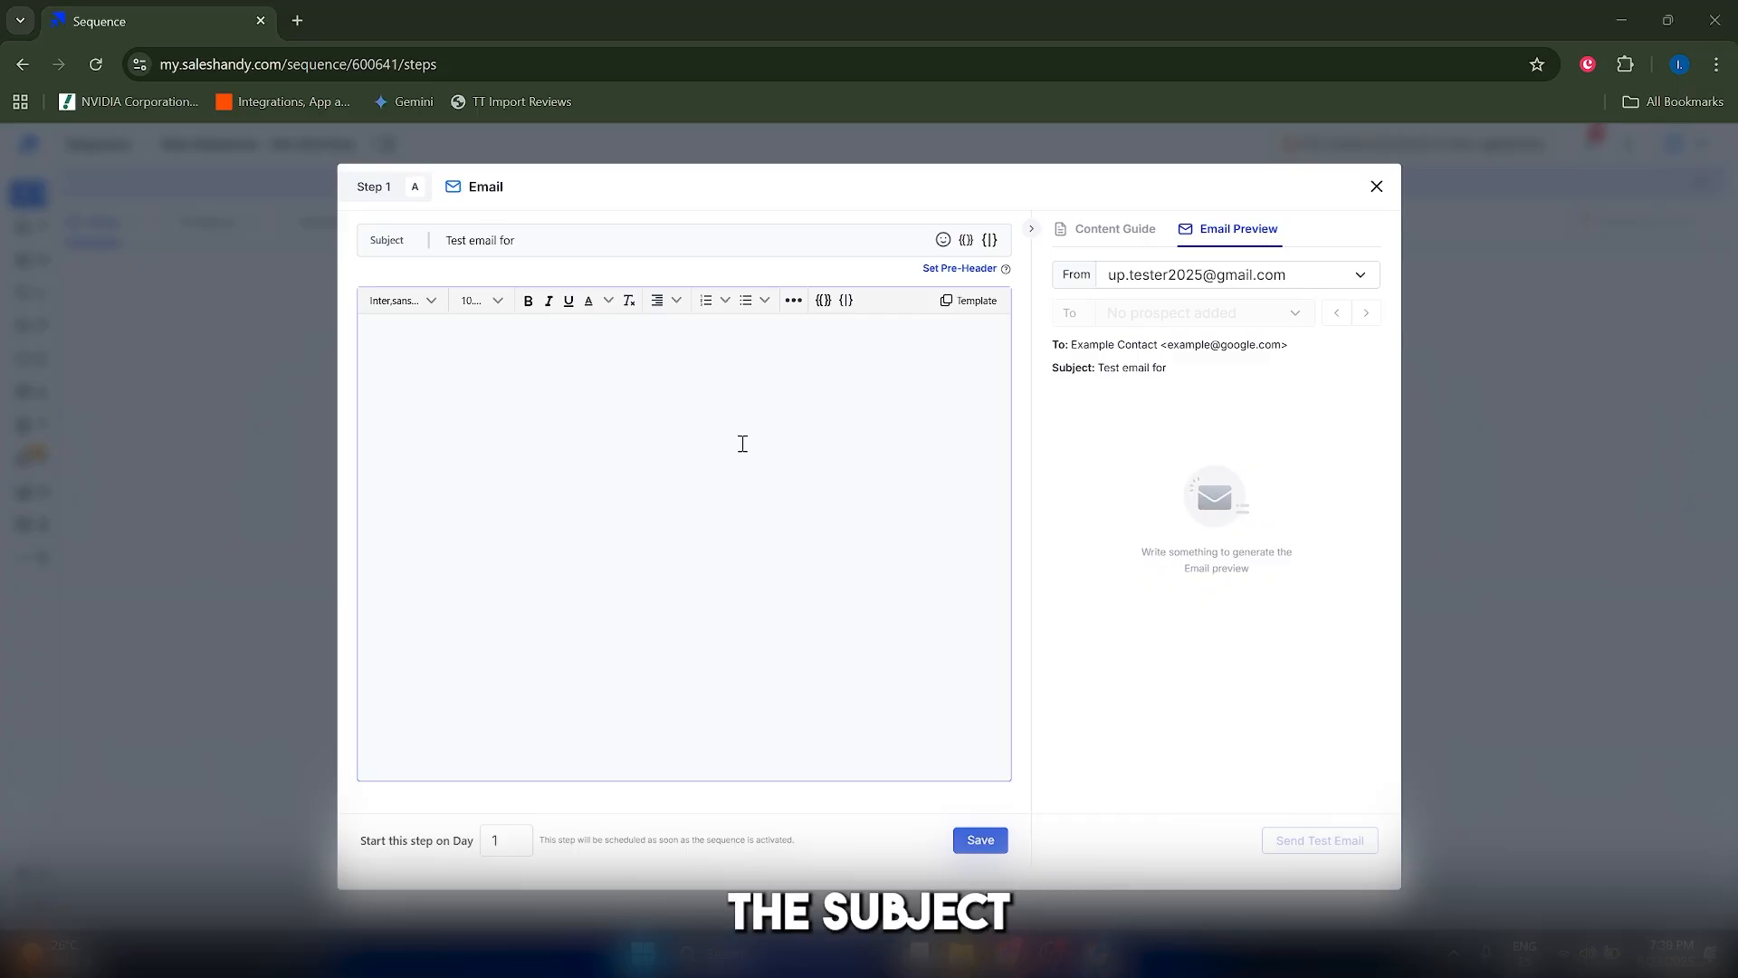
left_click(542, 247)
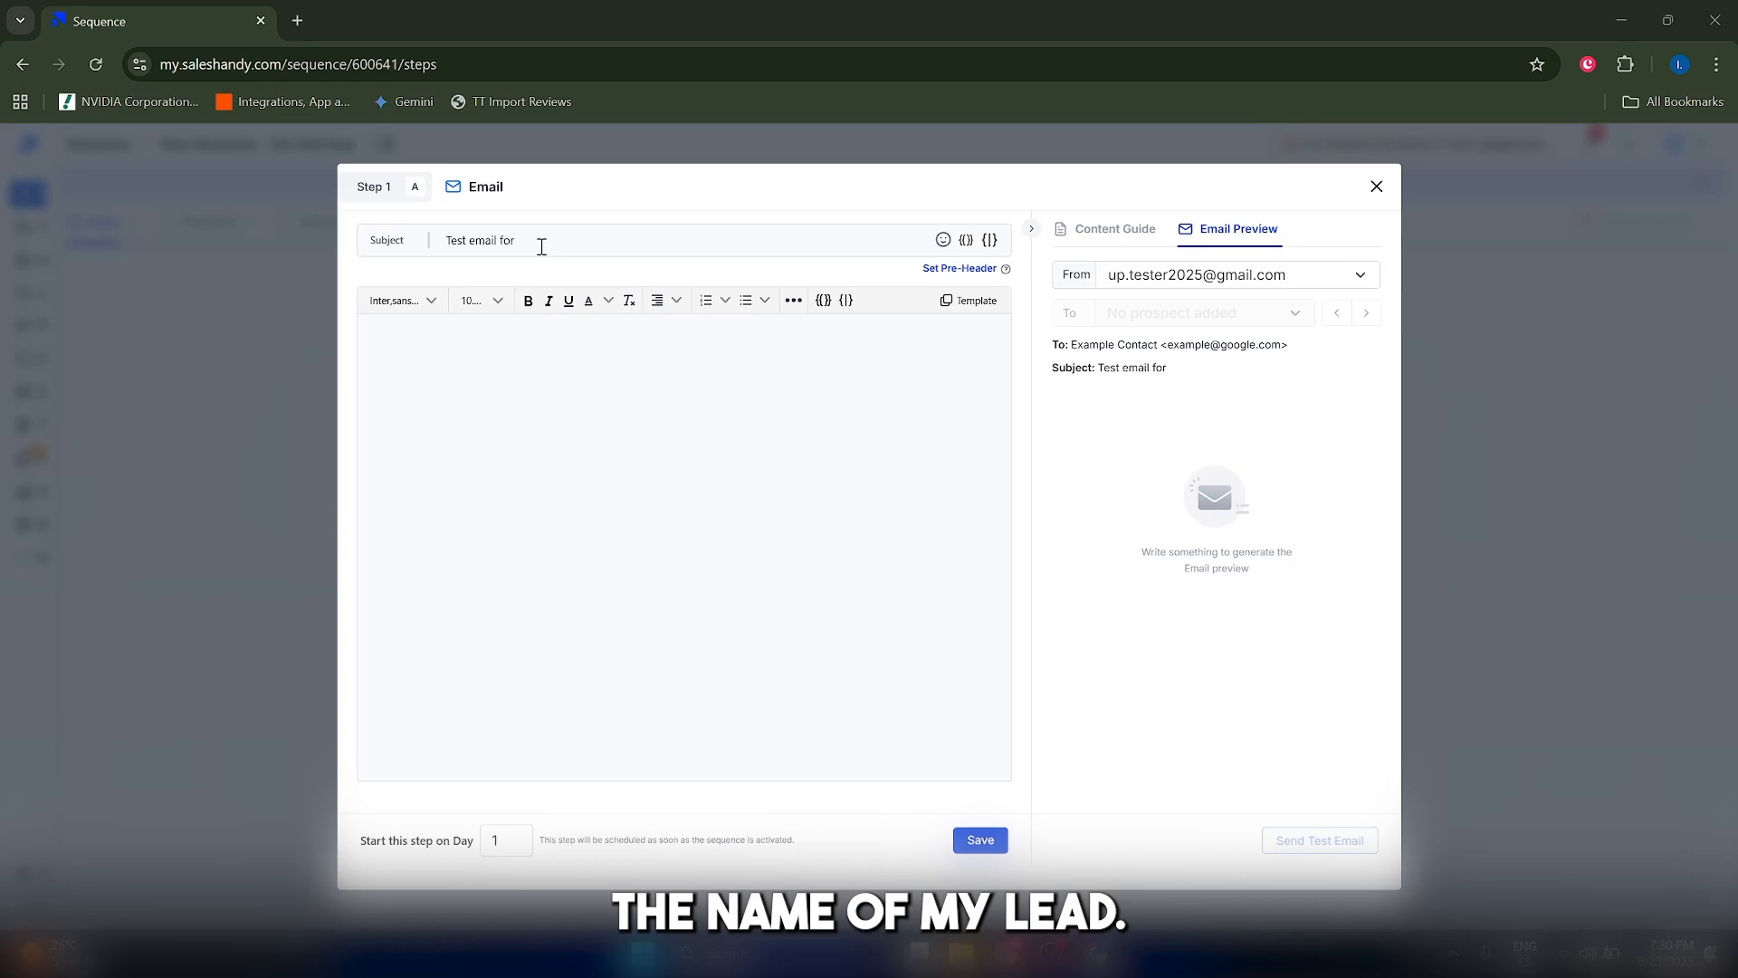
left_click(965, 241)
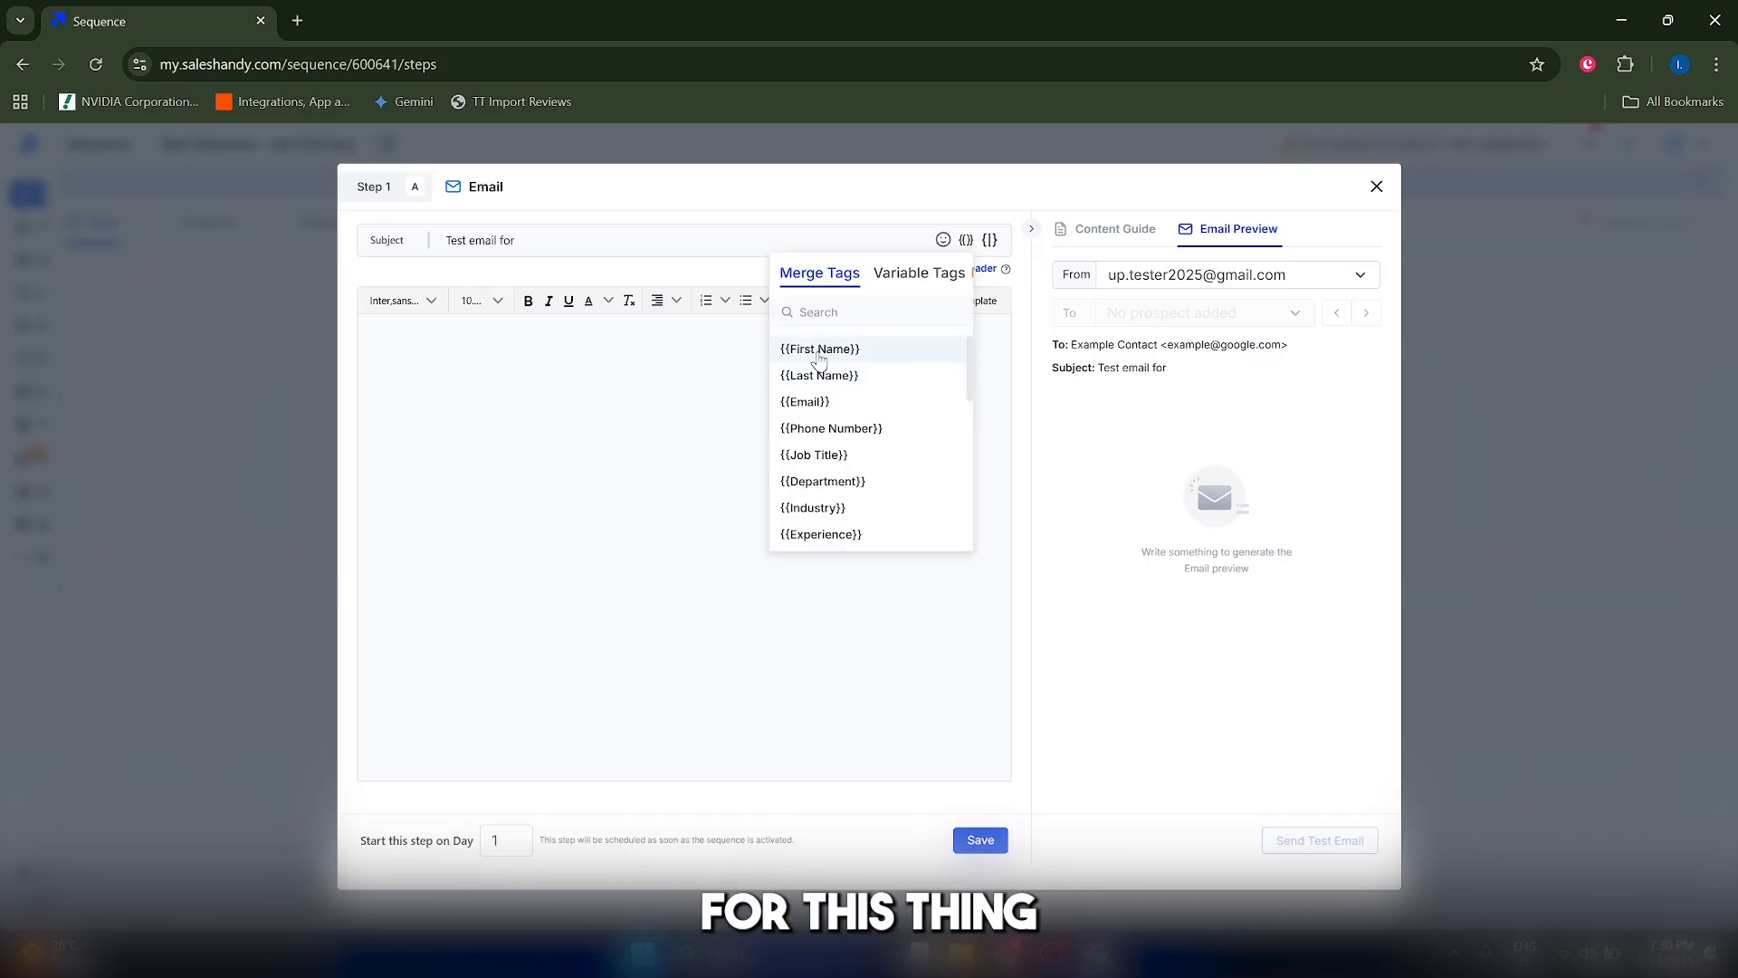
left_click(819, 350)
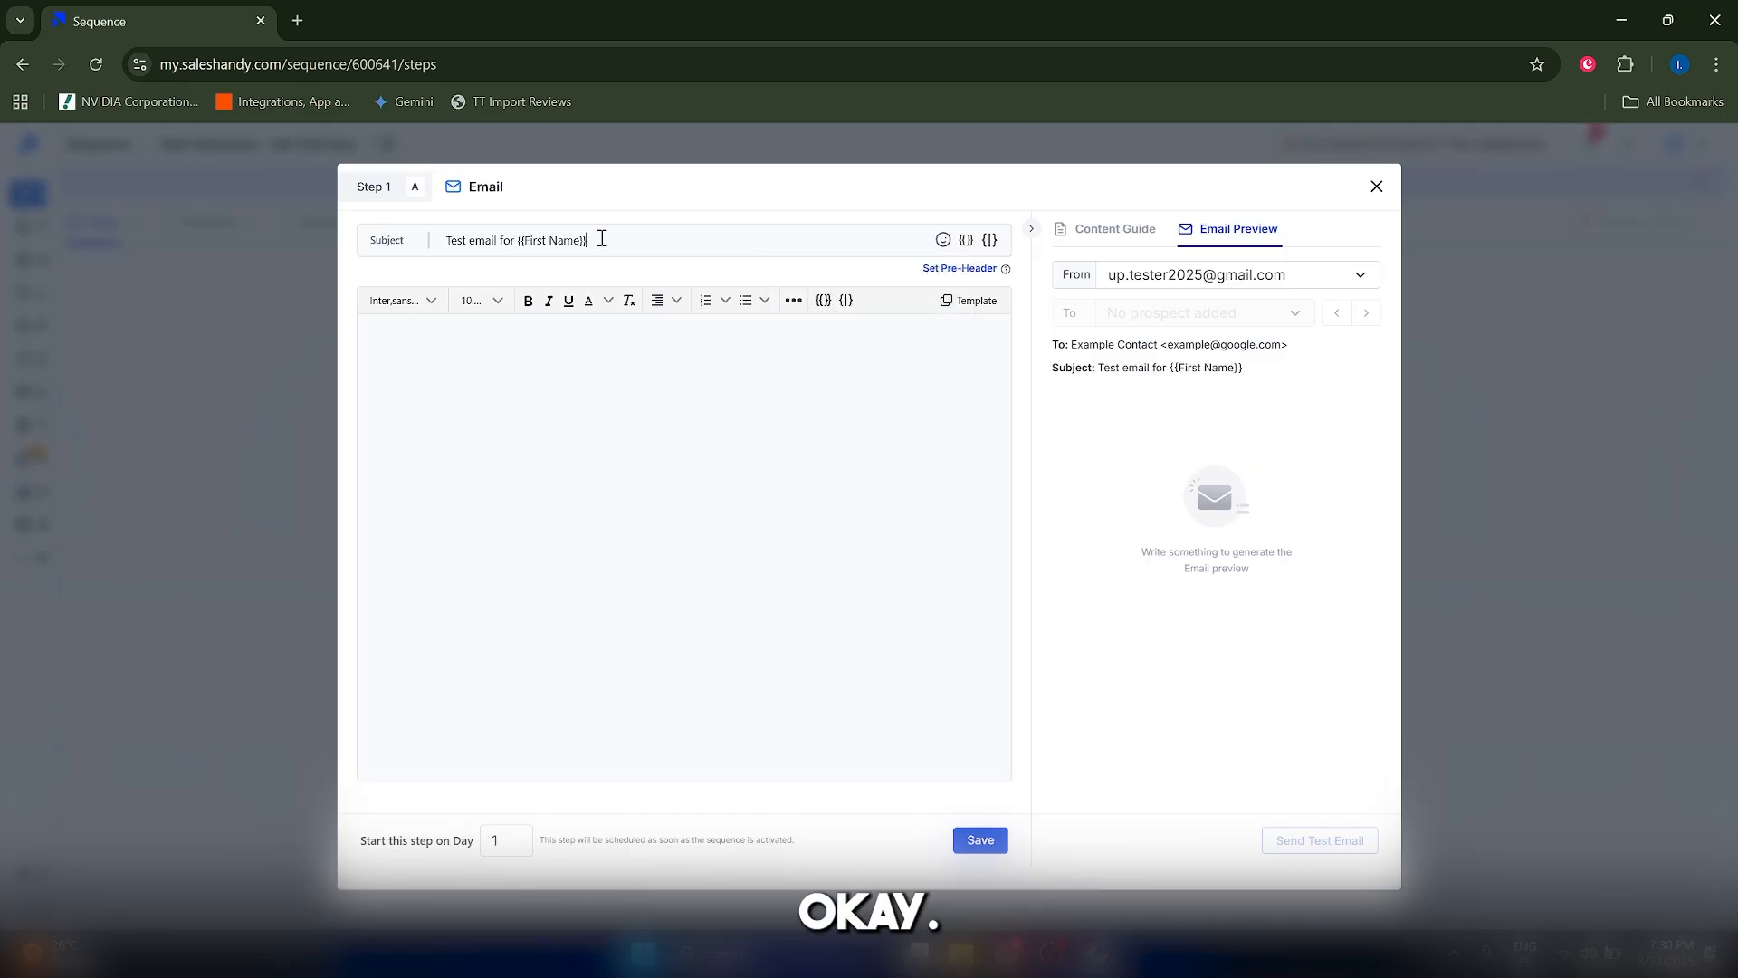
Write the email body as "test text {{First Name}} dfdfdf {{Company}}", using merge tags for the first name and company
left_click(597, 566)
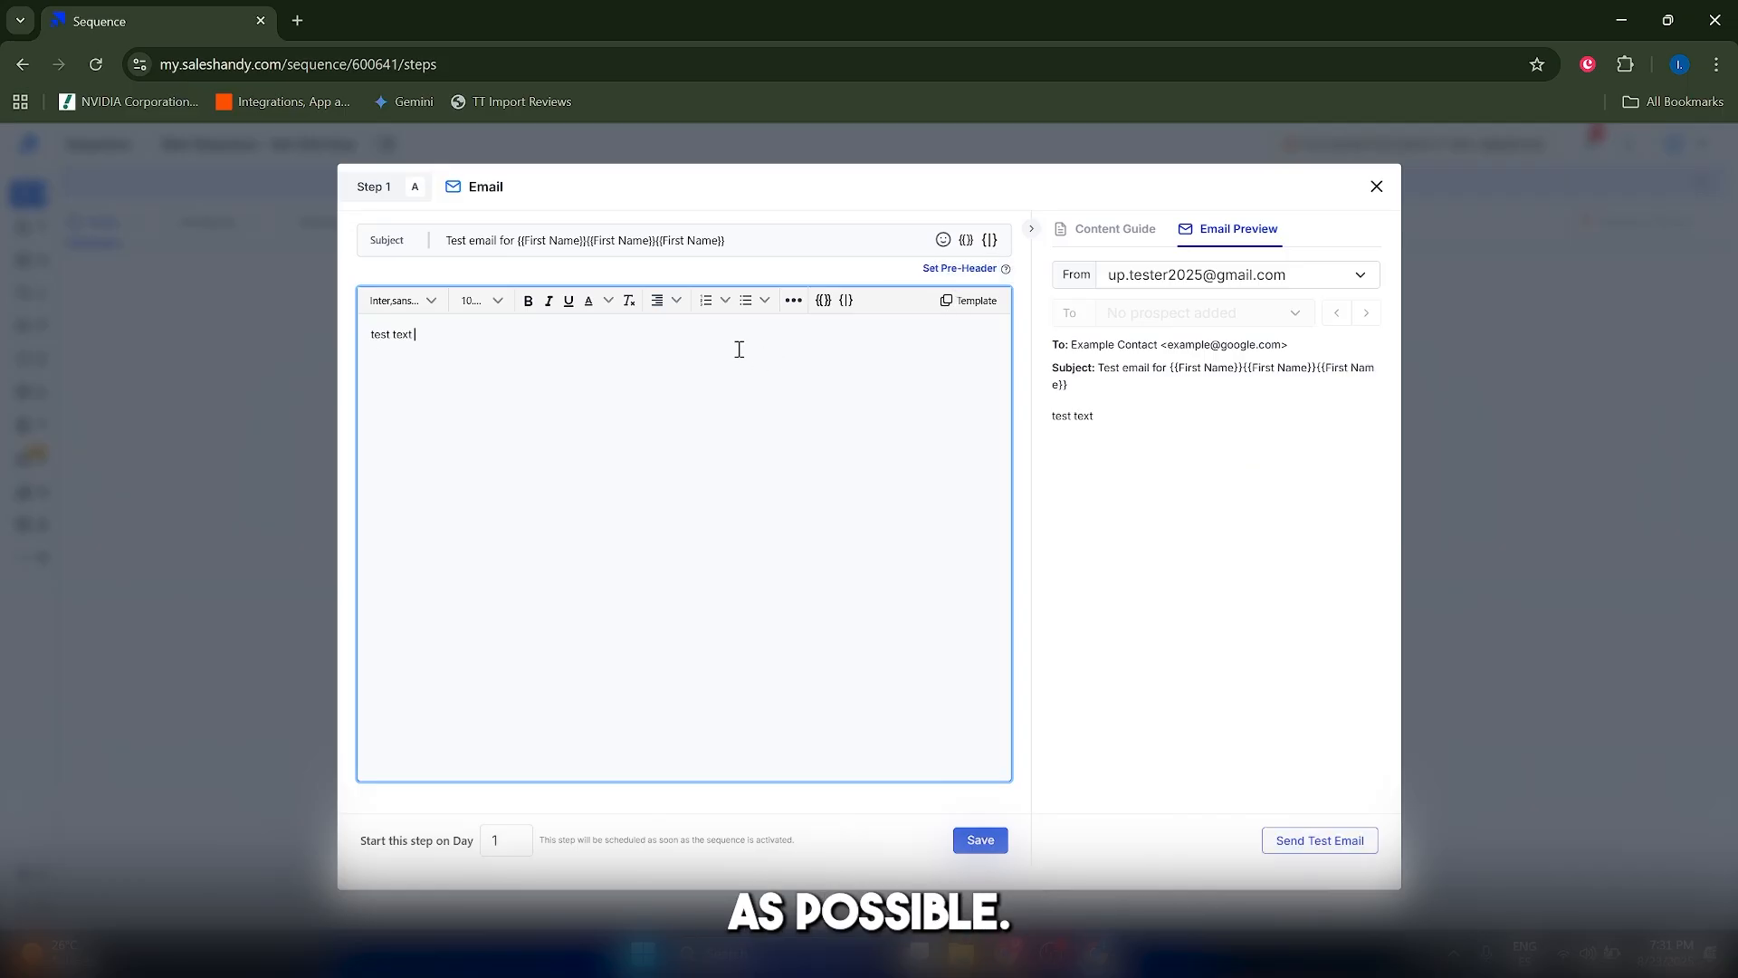
left_click(820, 303)
left_click(710, 414)
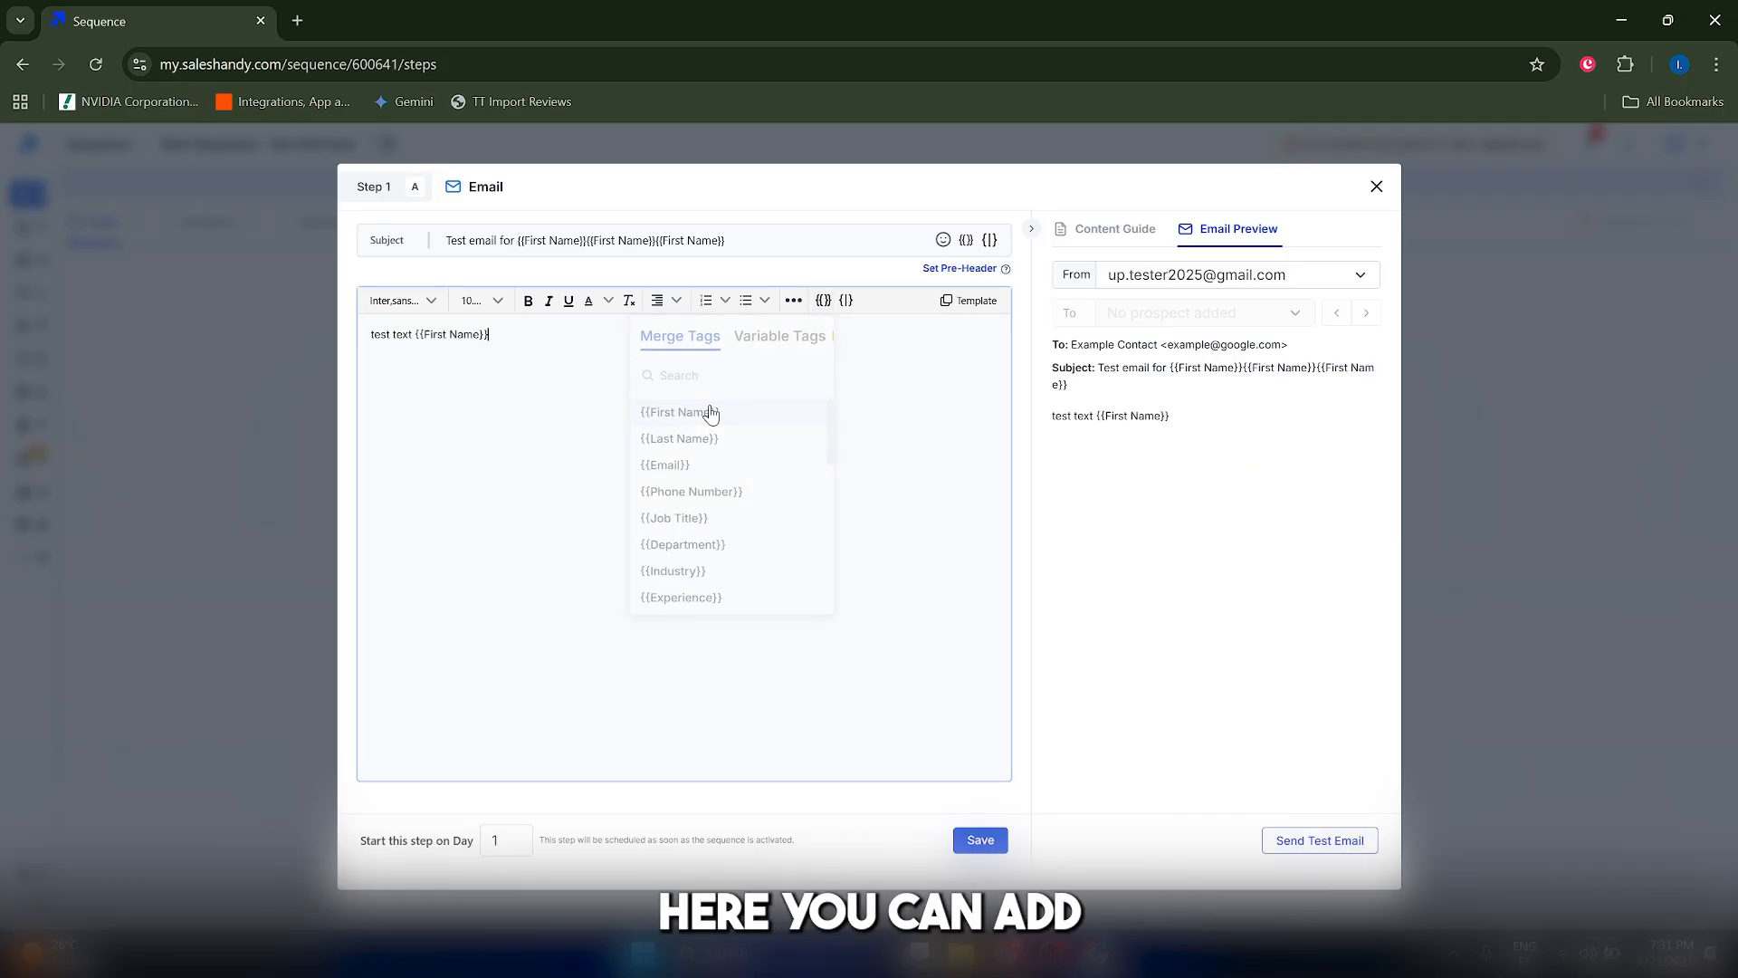
type("dfdfdf")
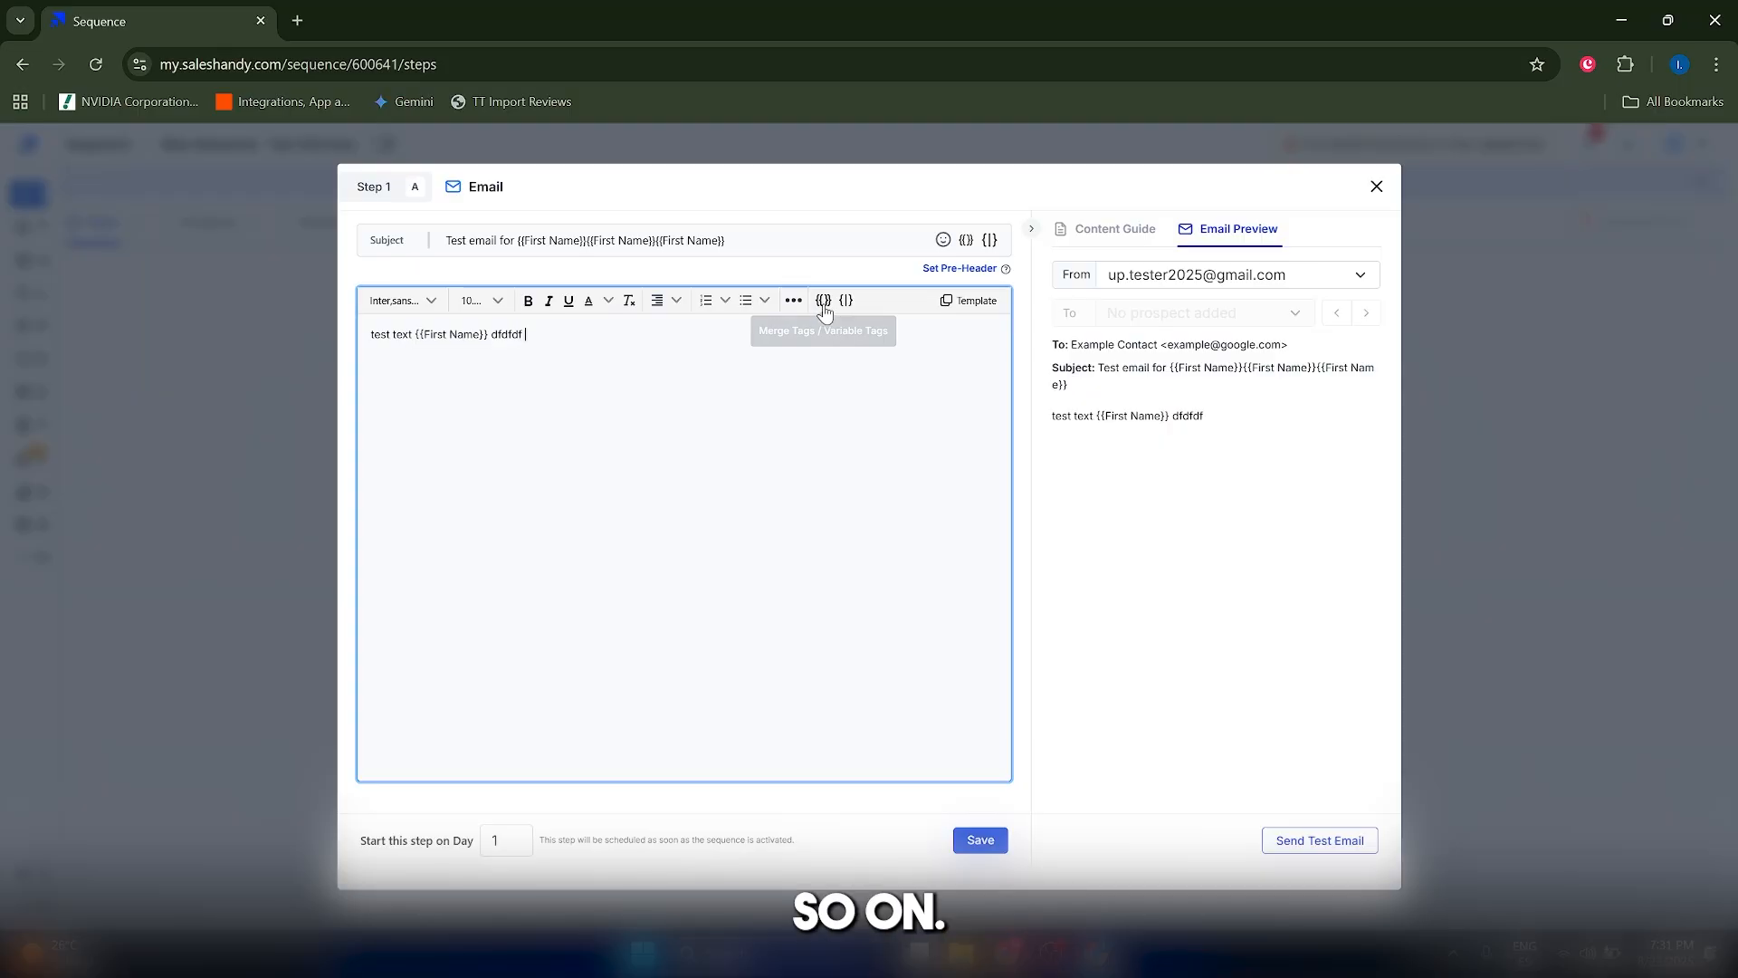
left_click(823, 300)
scroll(784, 511, "down", 2)
scroll(780, 509, "up", 2)
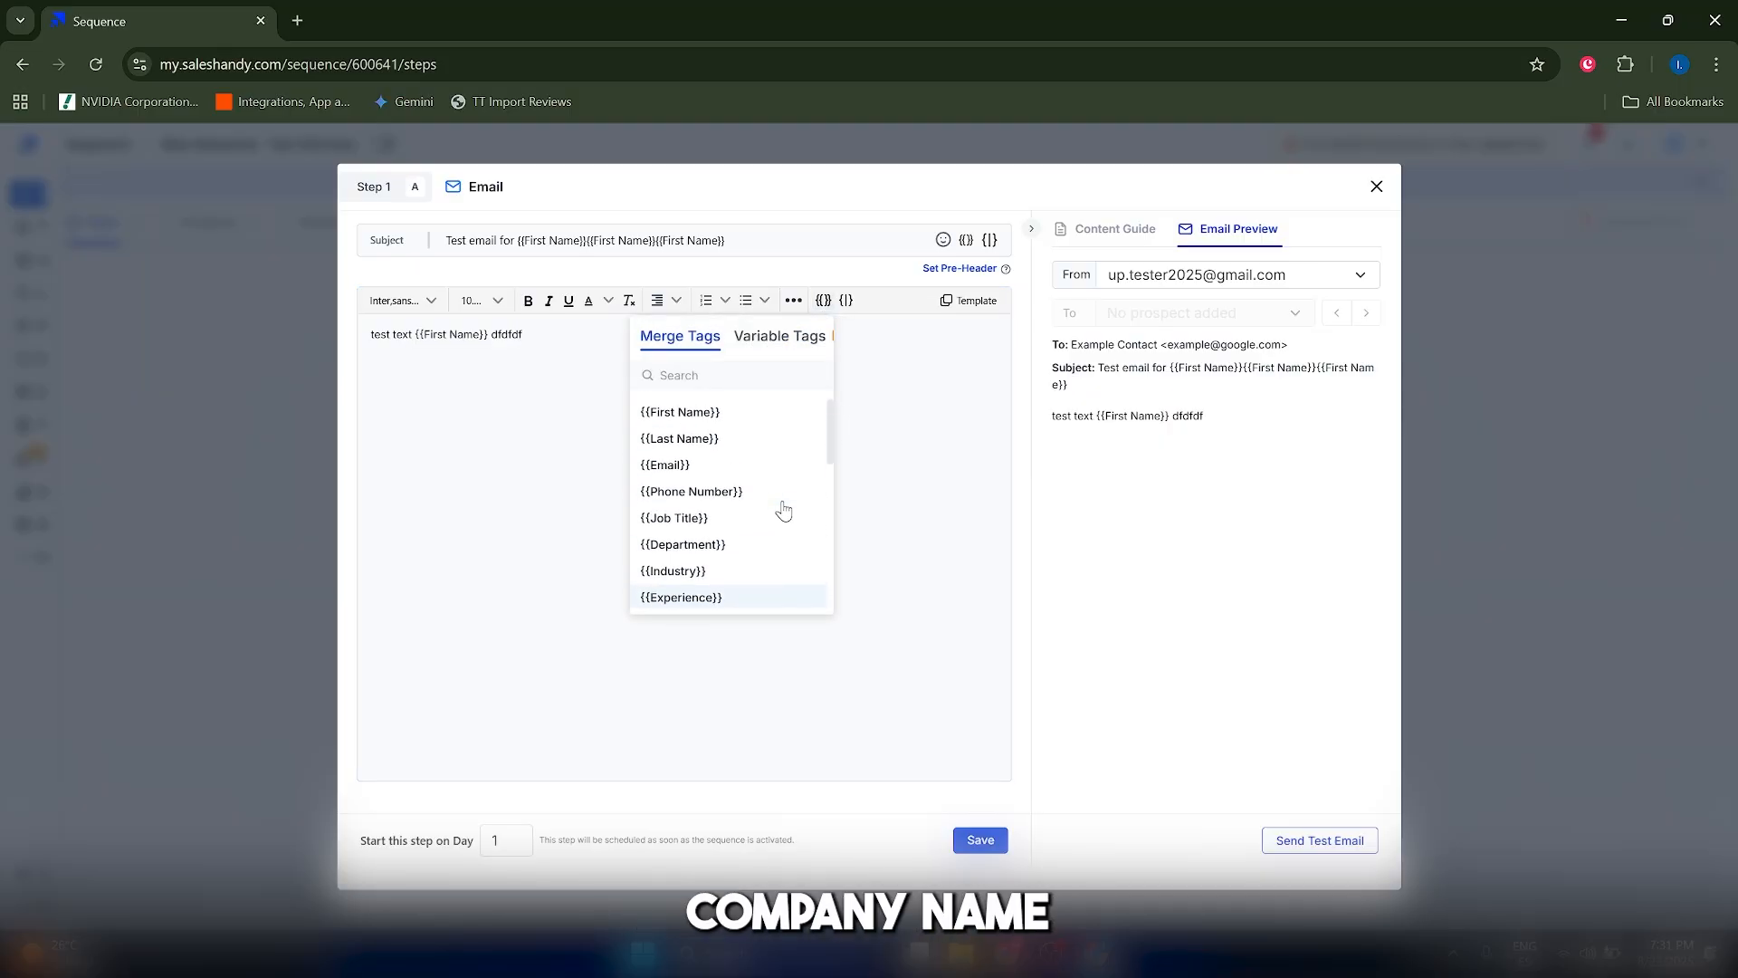
scroll(775, 513, "down", 4)
left_click(774, 507)
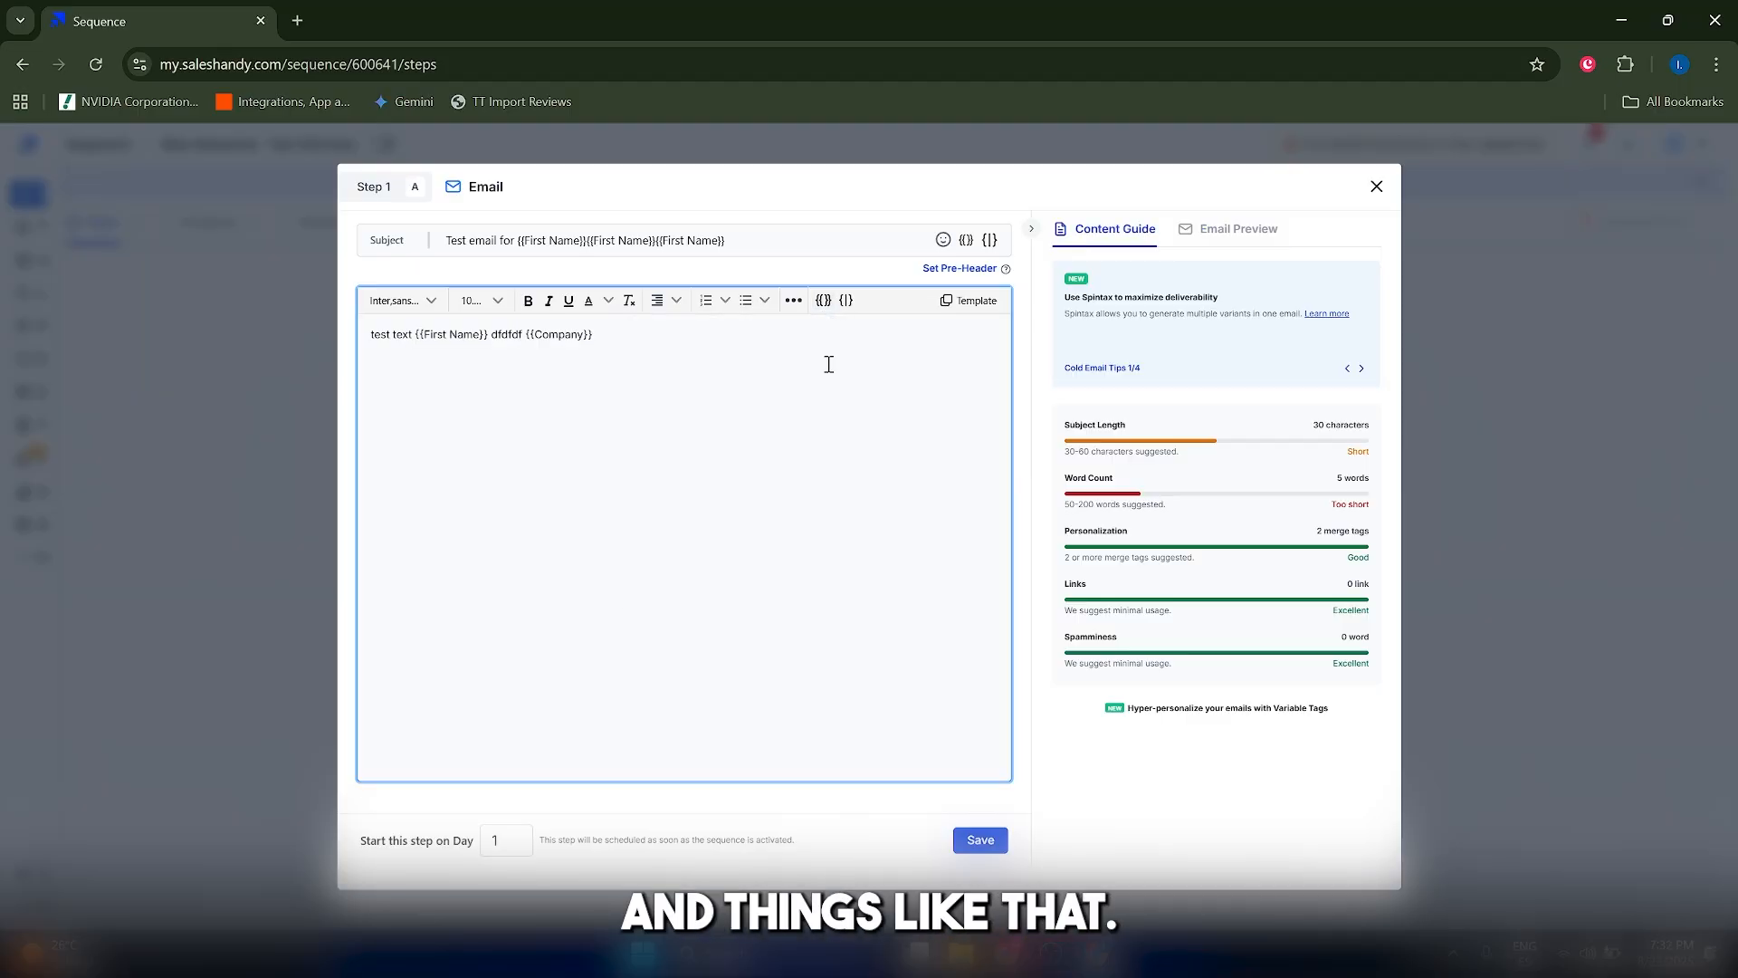
Look through the spintax options for the subject and body, and view the email preview
left_click(990, 240)
left_click(702, 388)
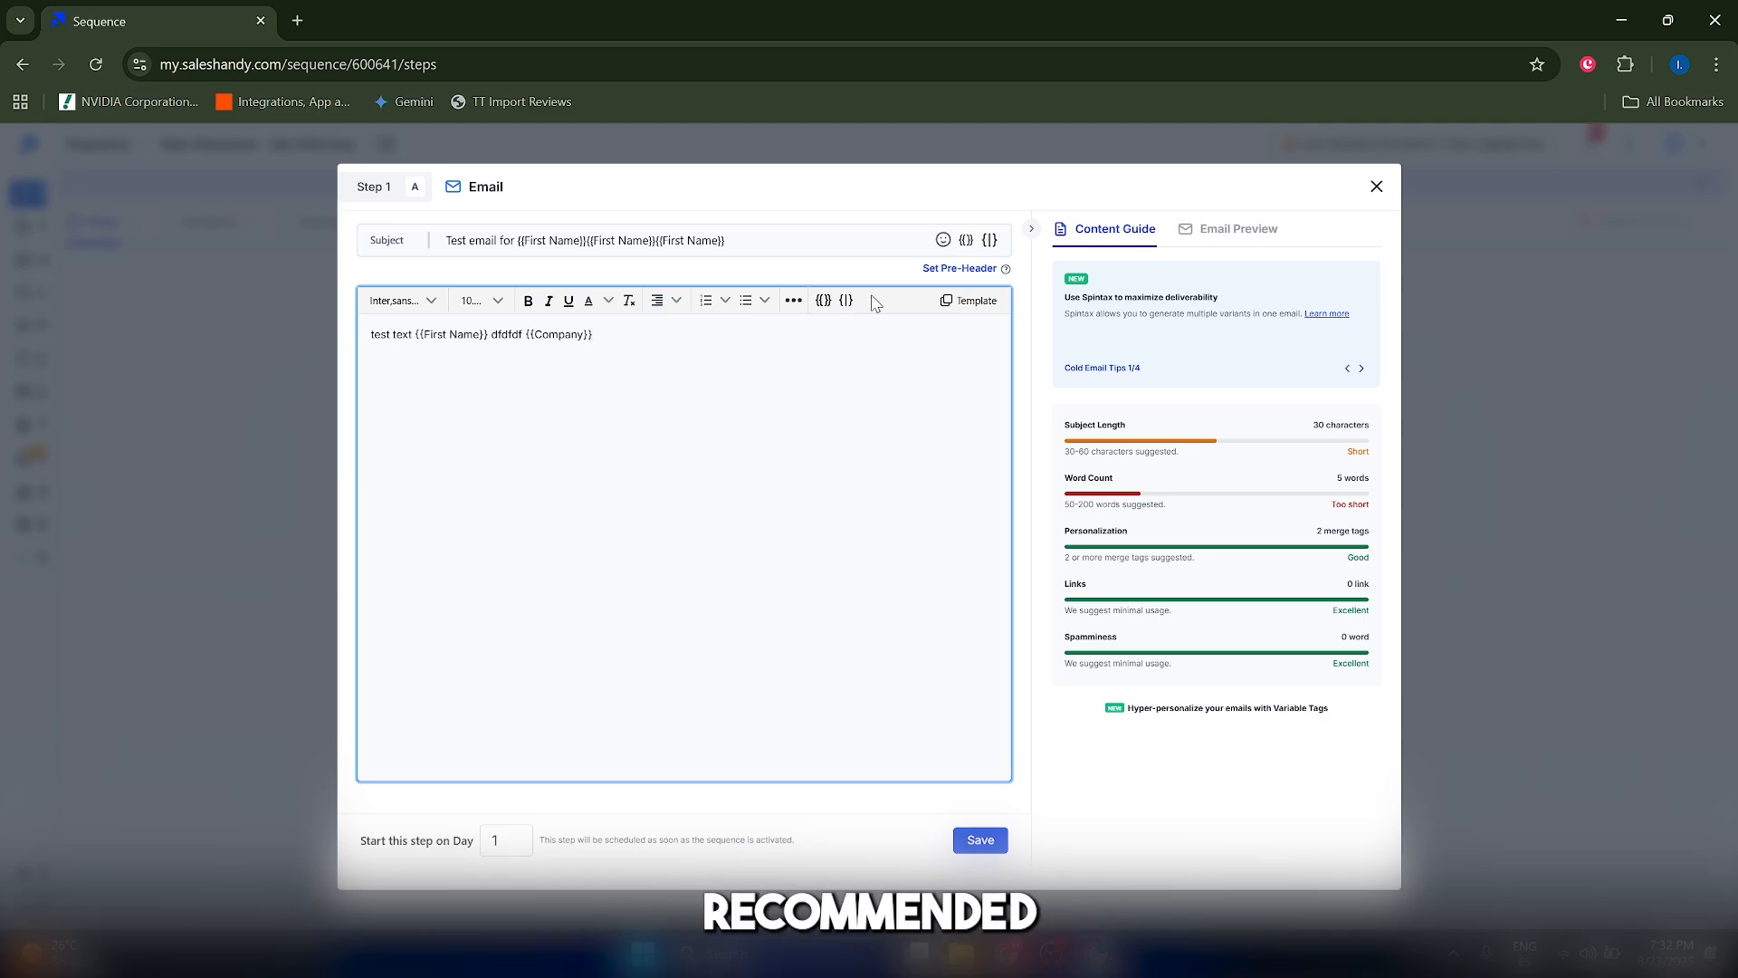
left_click(846, 299)
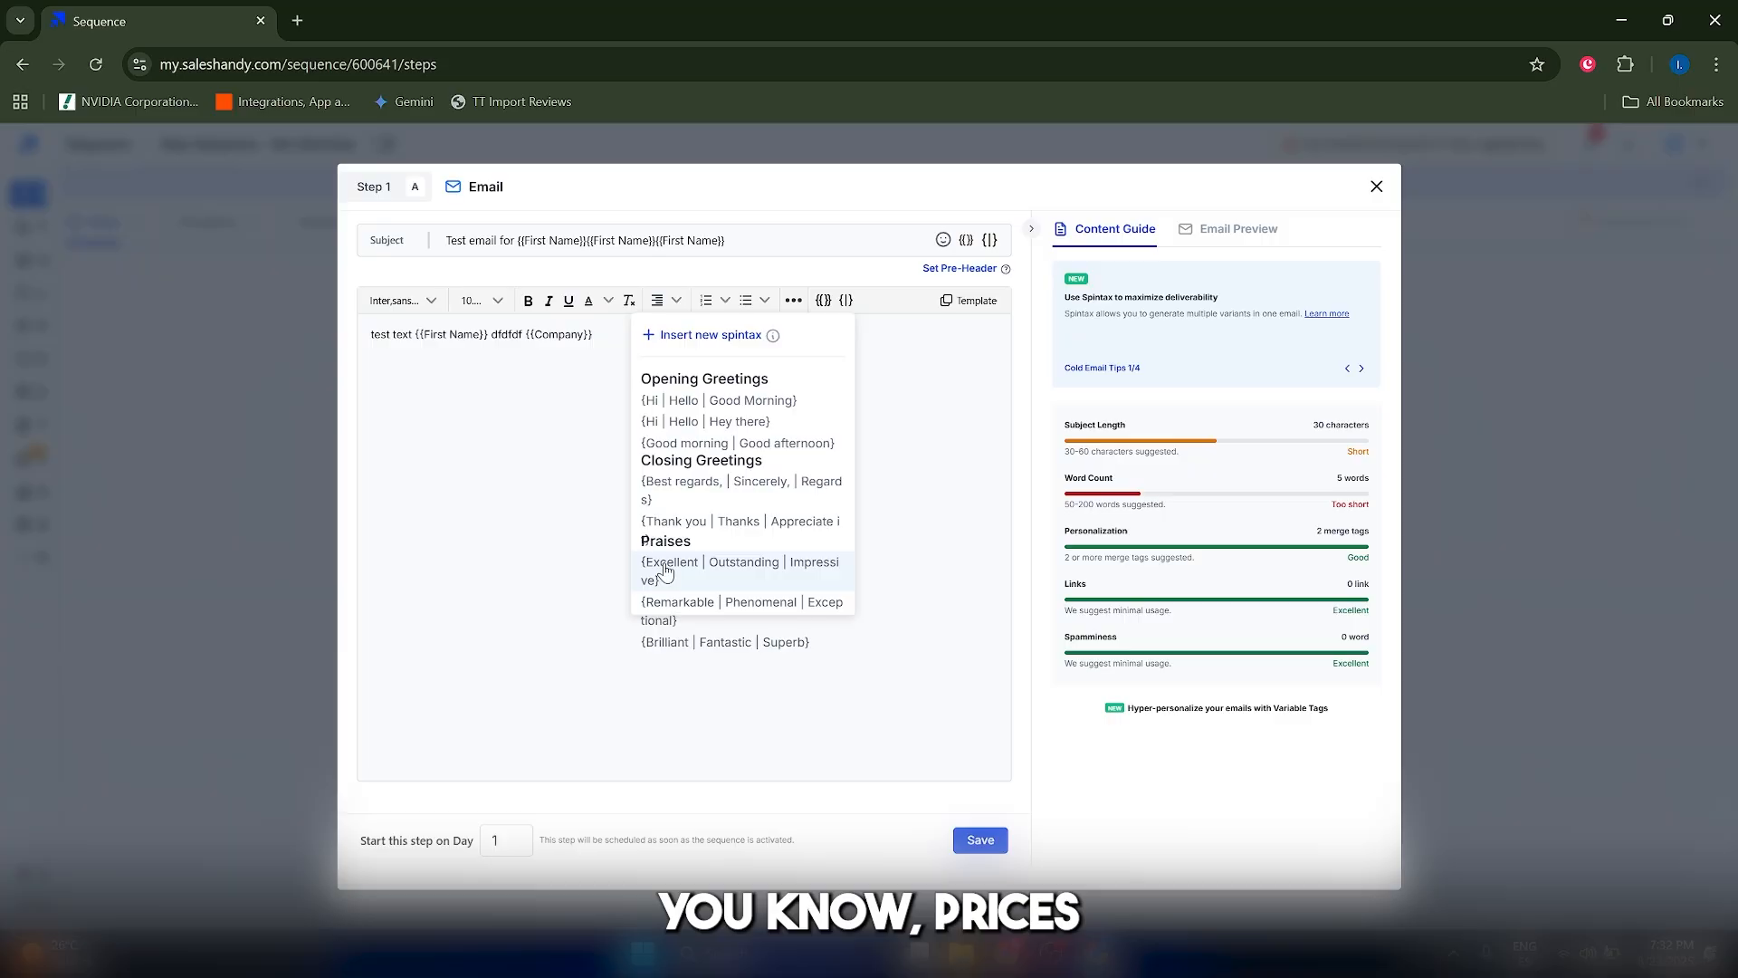
left_click(585, 412)
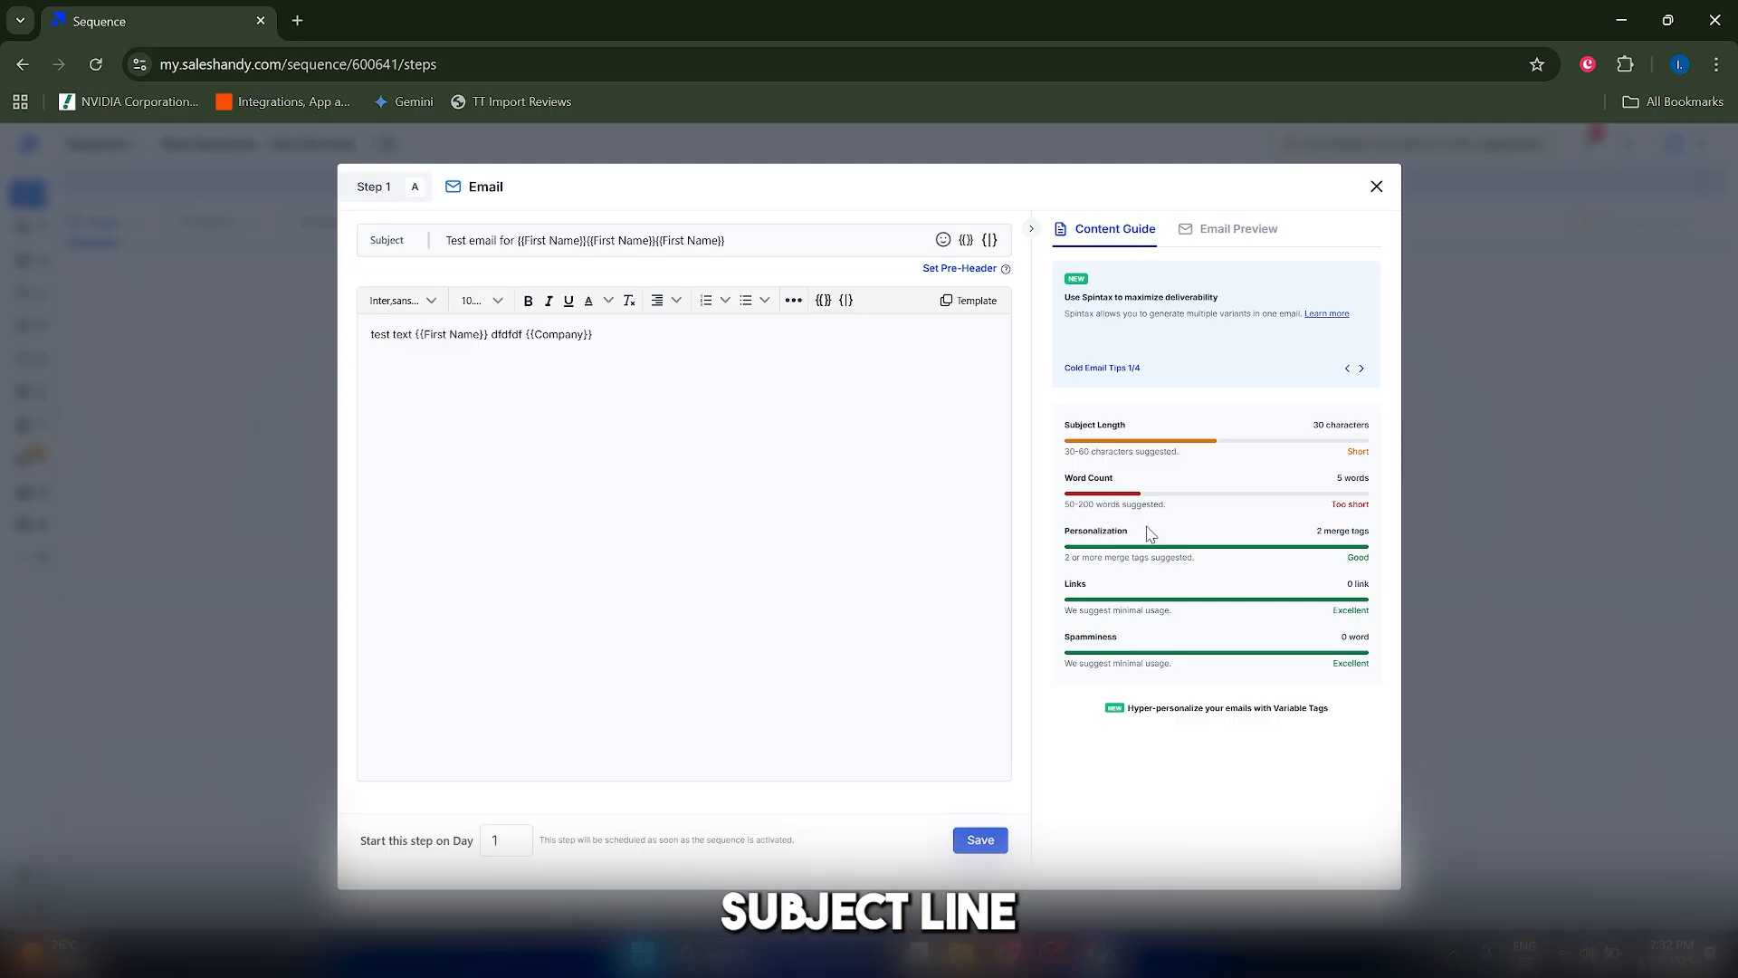
left_click(1238, 228)
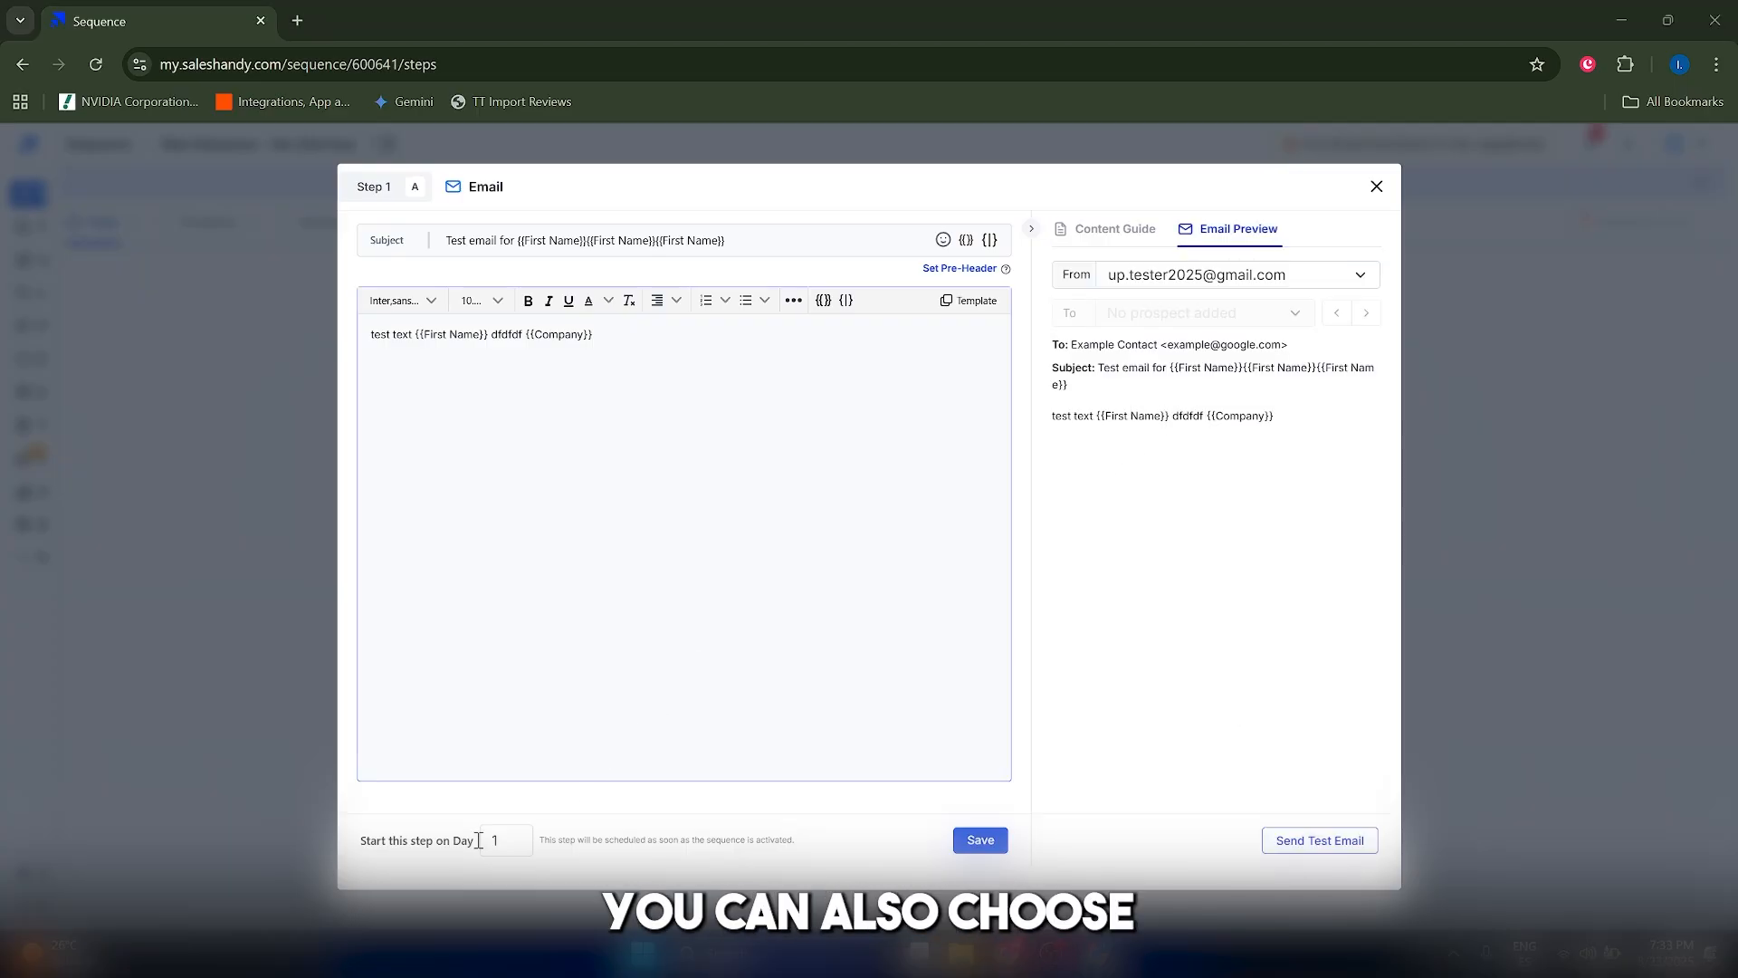
Keep the email step starting on day 1 and save it to the sequence
left_click(508, 849)
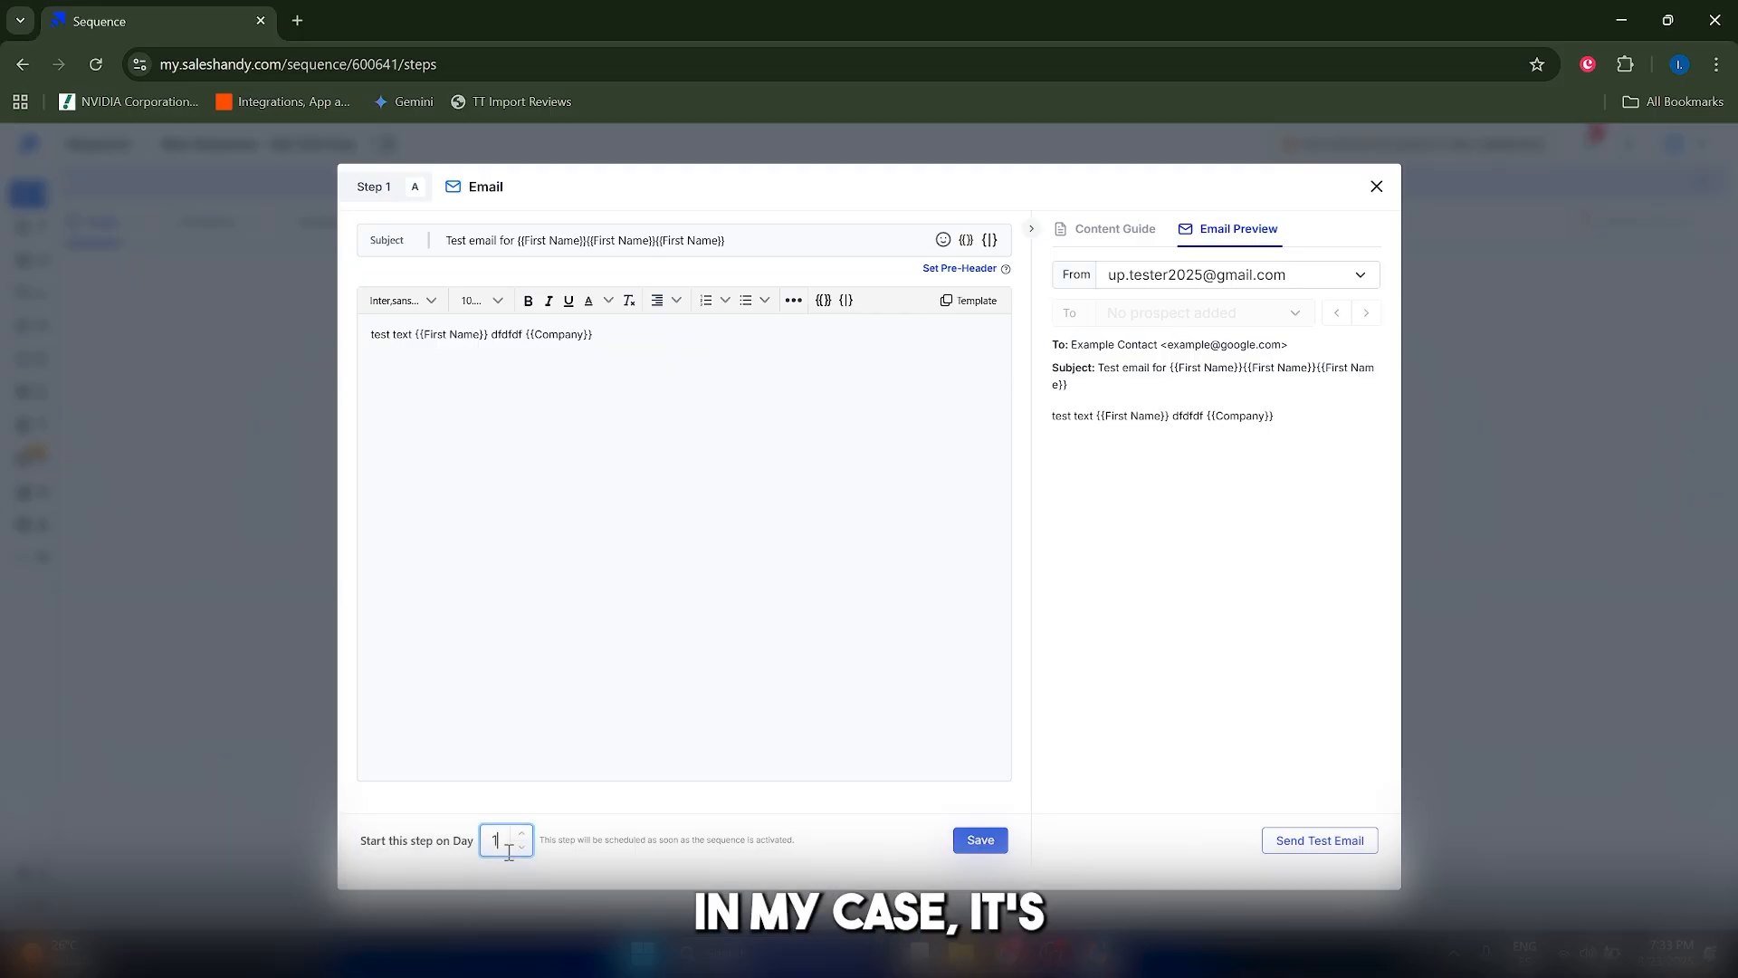
triple_click(579, 840)
left_click(585, 842)
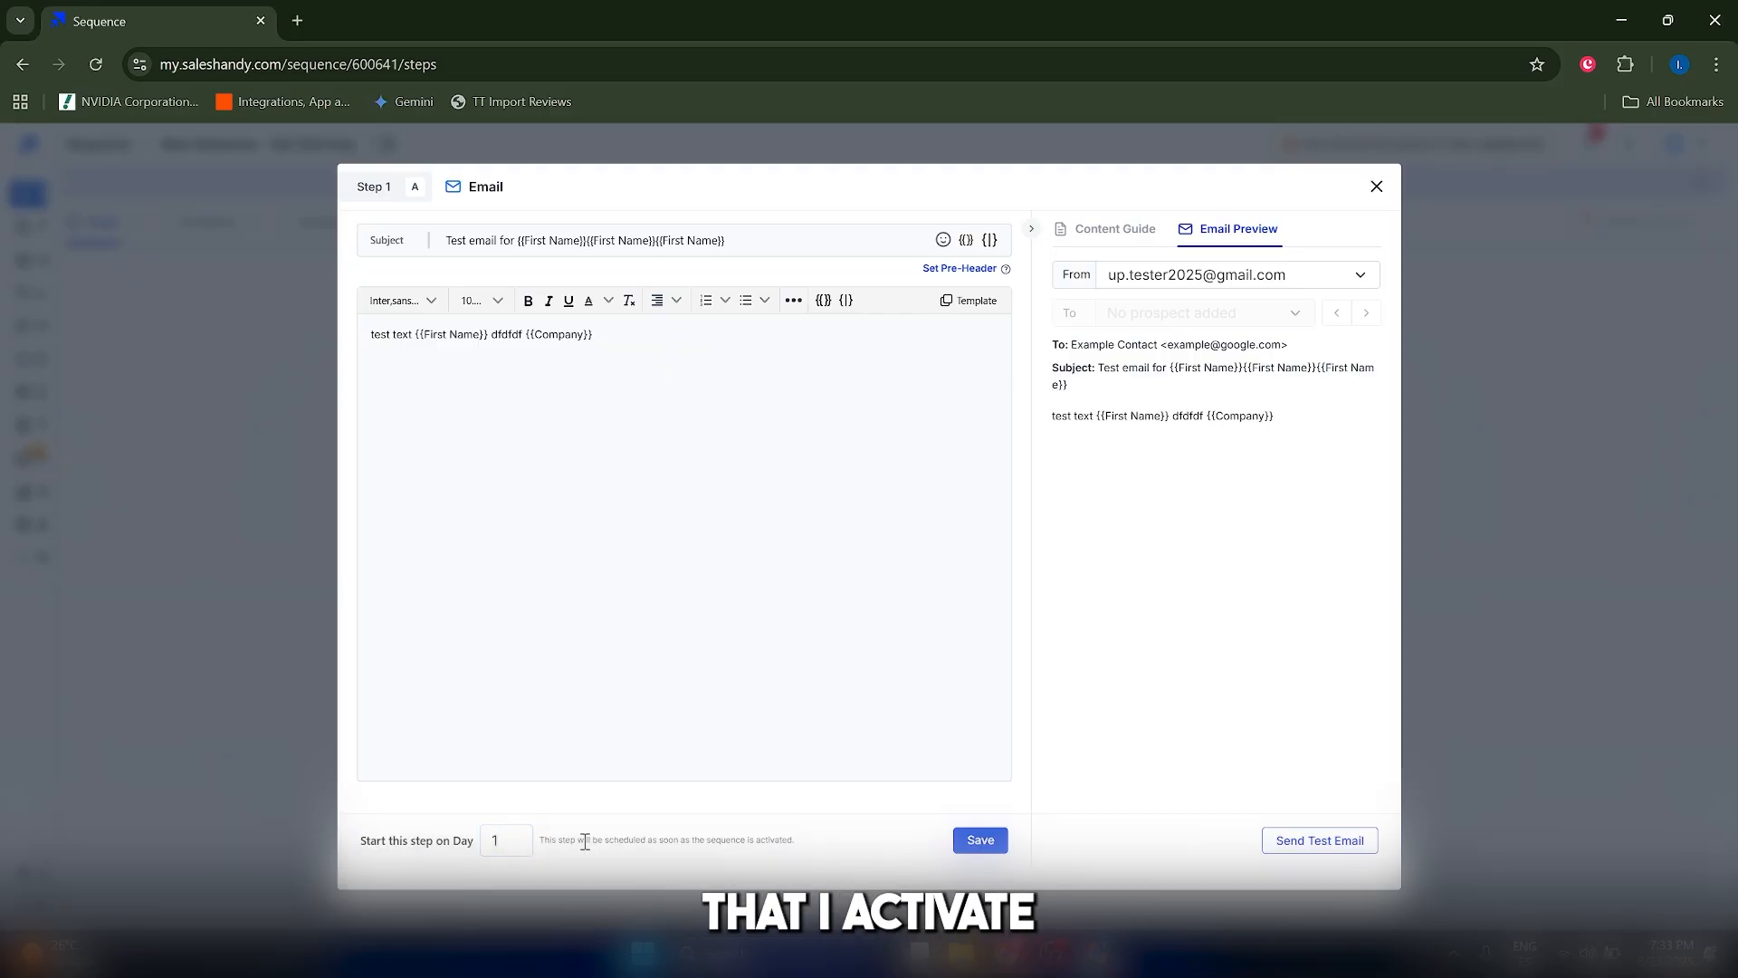
left_click(985, 840)
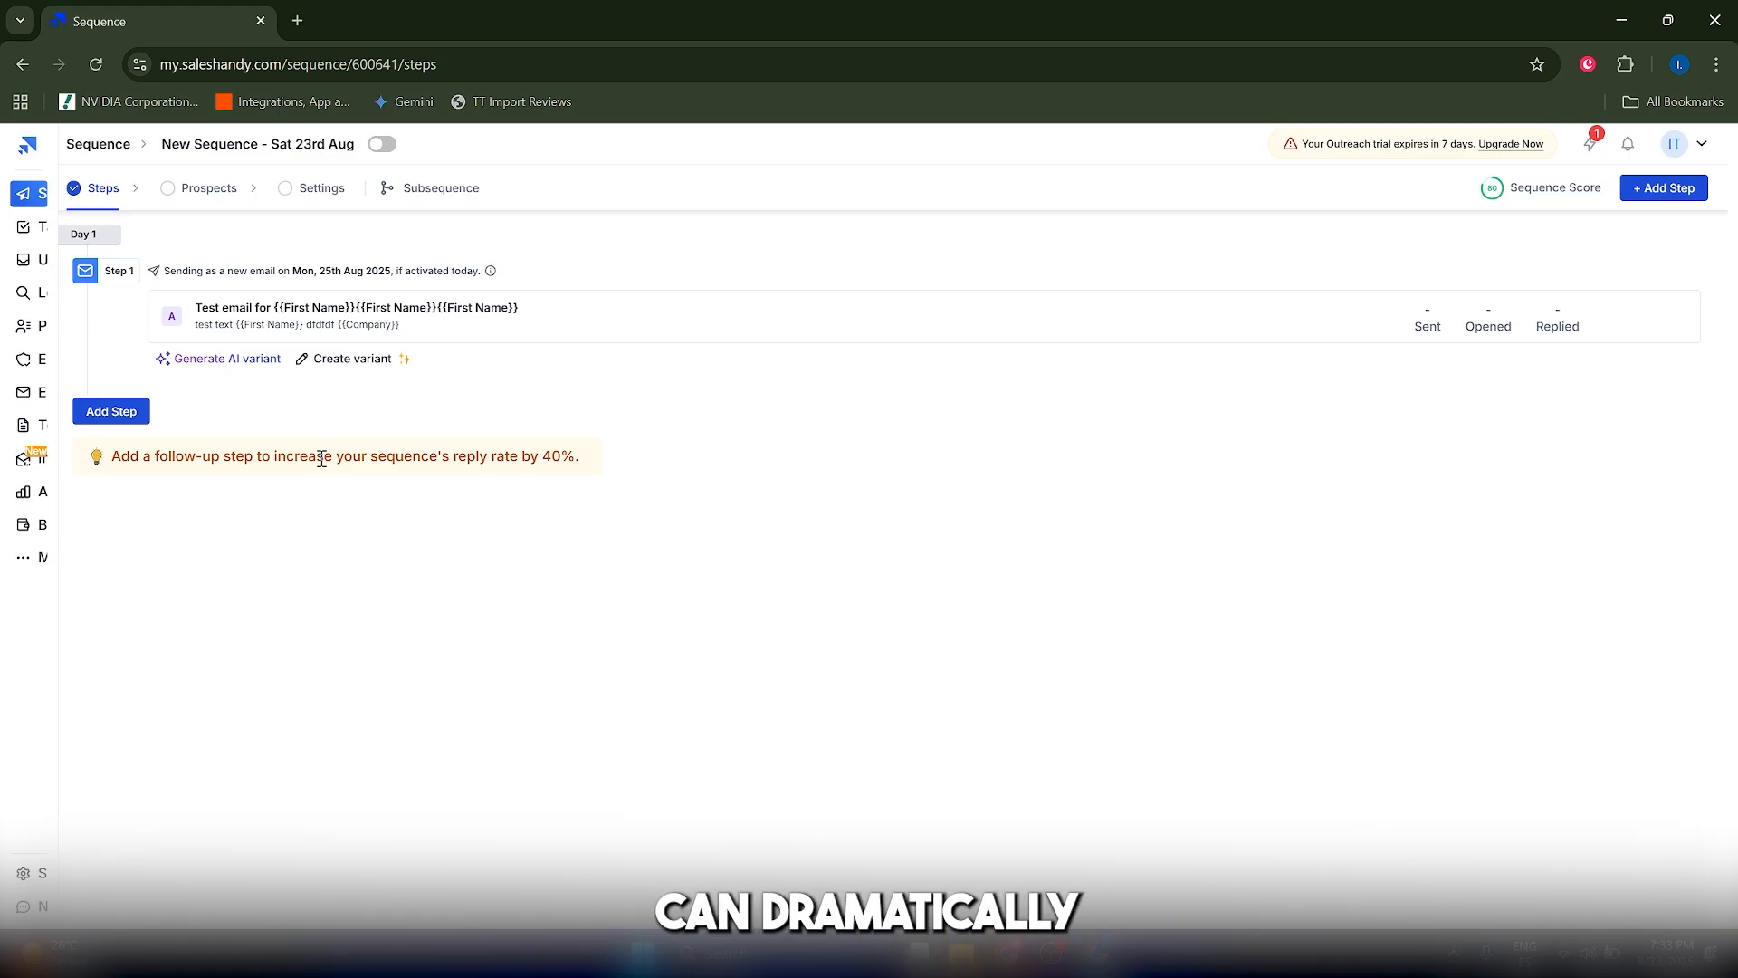
Add a follow-up email step to the sequence, starting on day 3, with the body text "dfdfdfdfd"
left_click(110, 416)
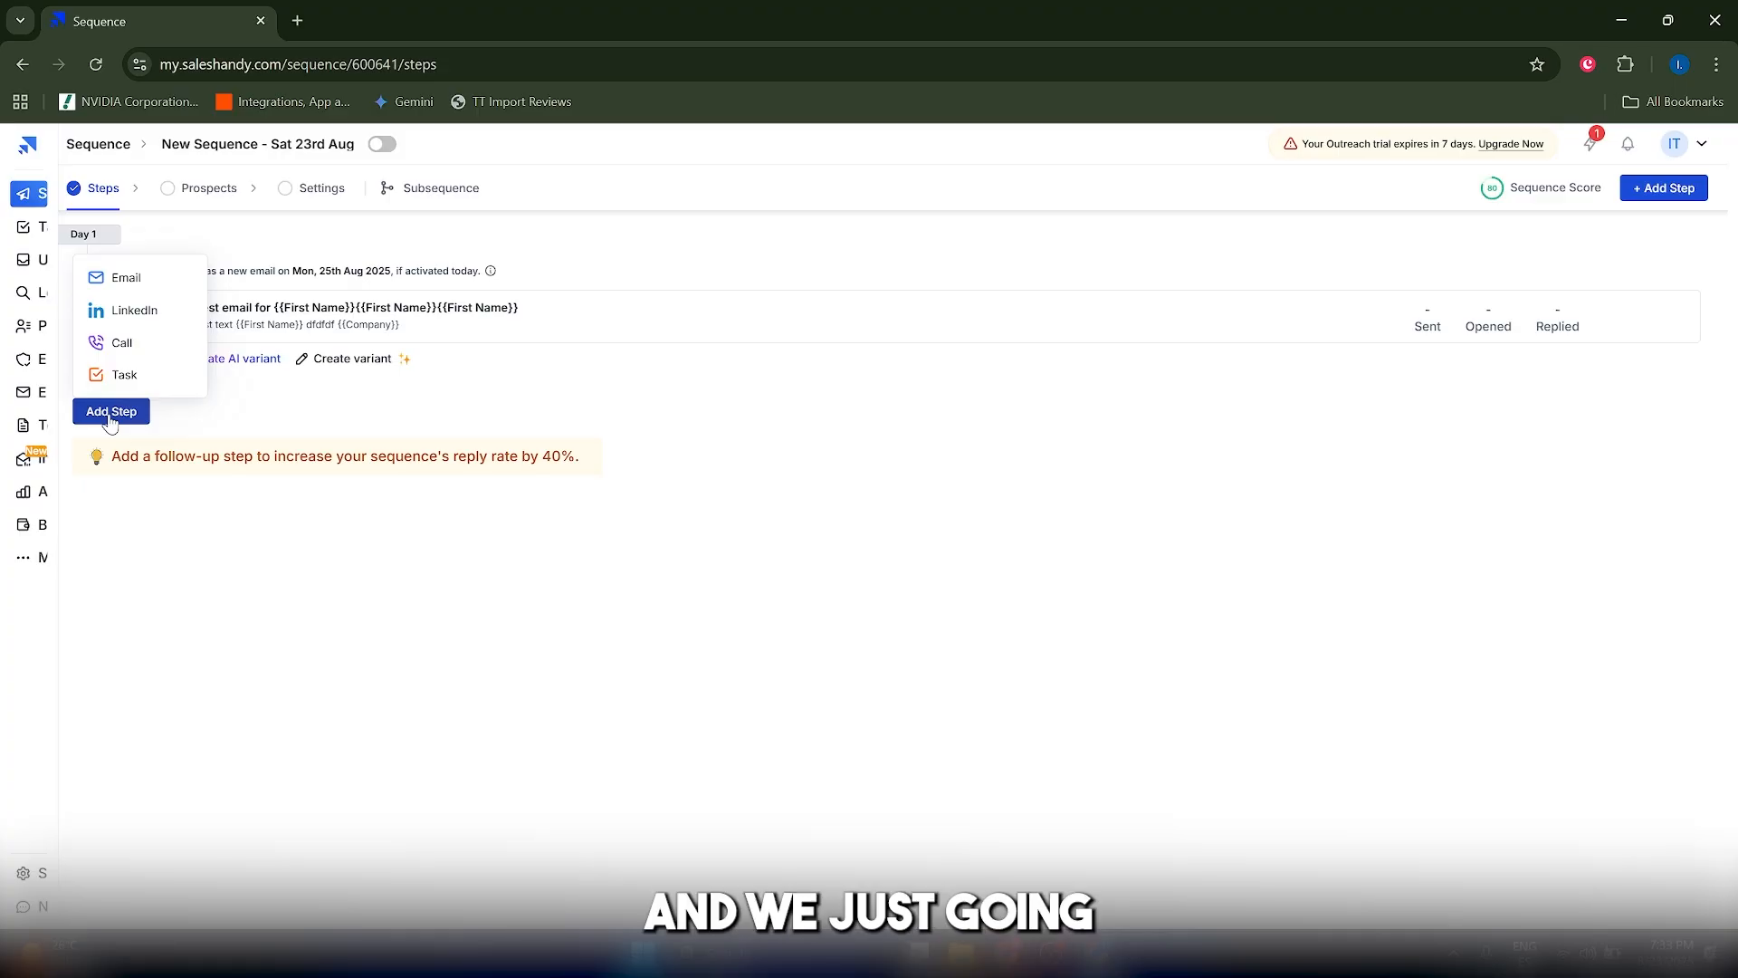
left_click(127, 278)
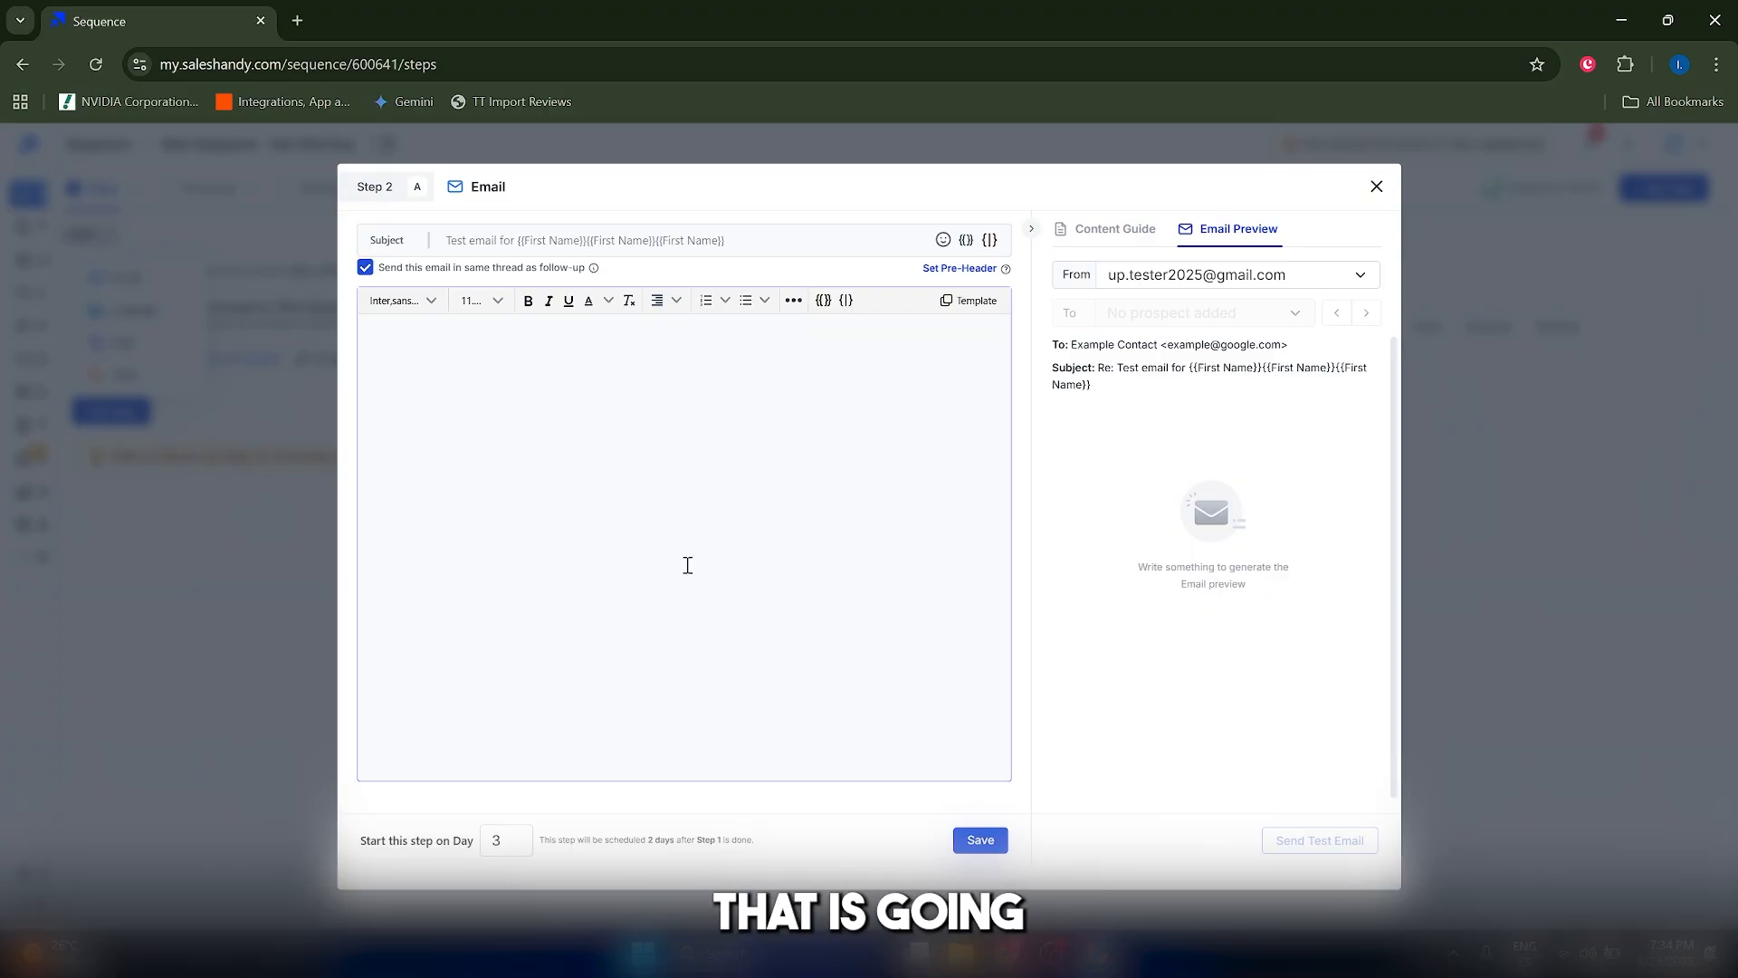
double_click(503, 840)
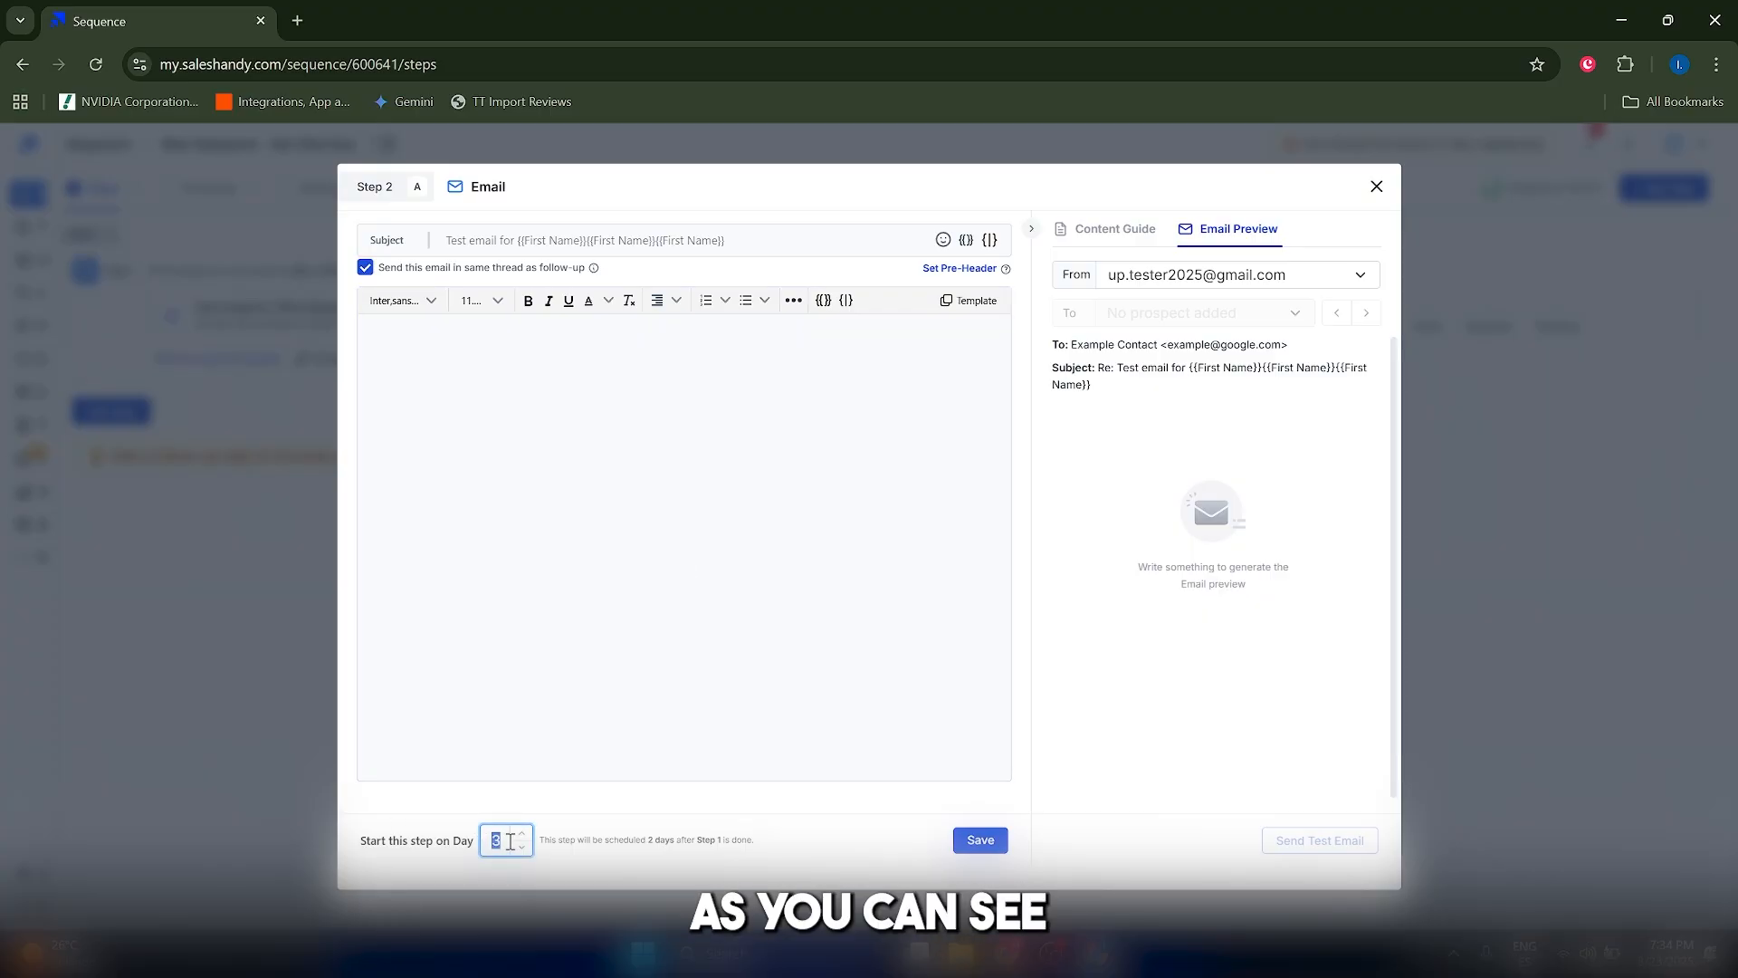
left_click(501, 840)
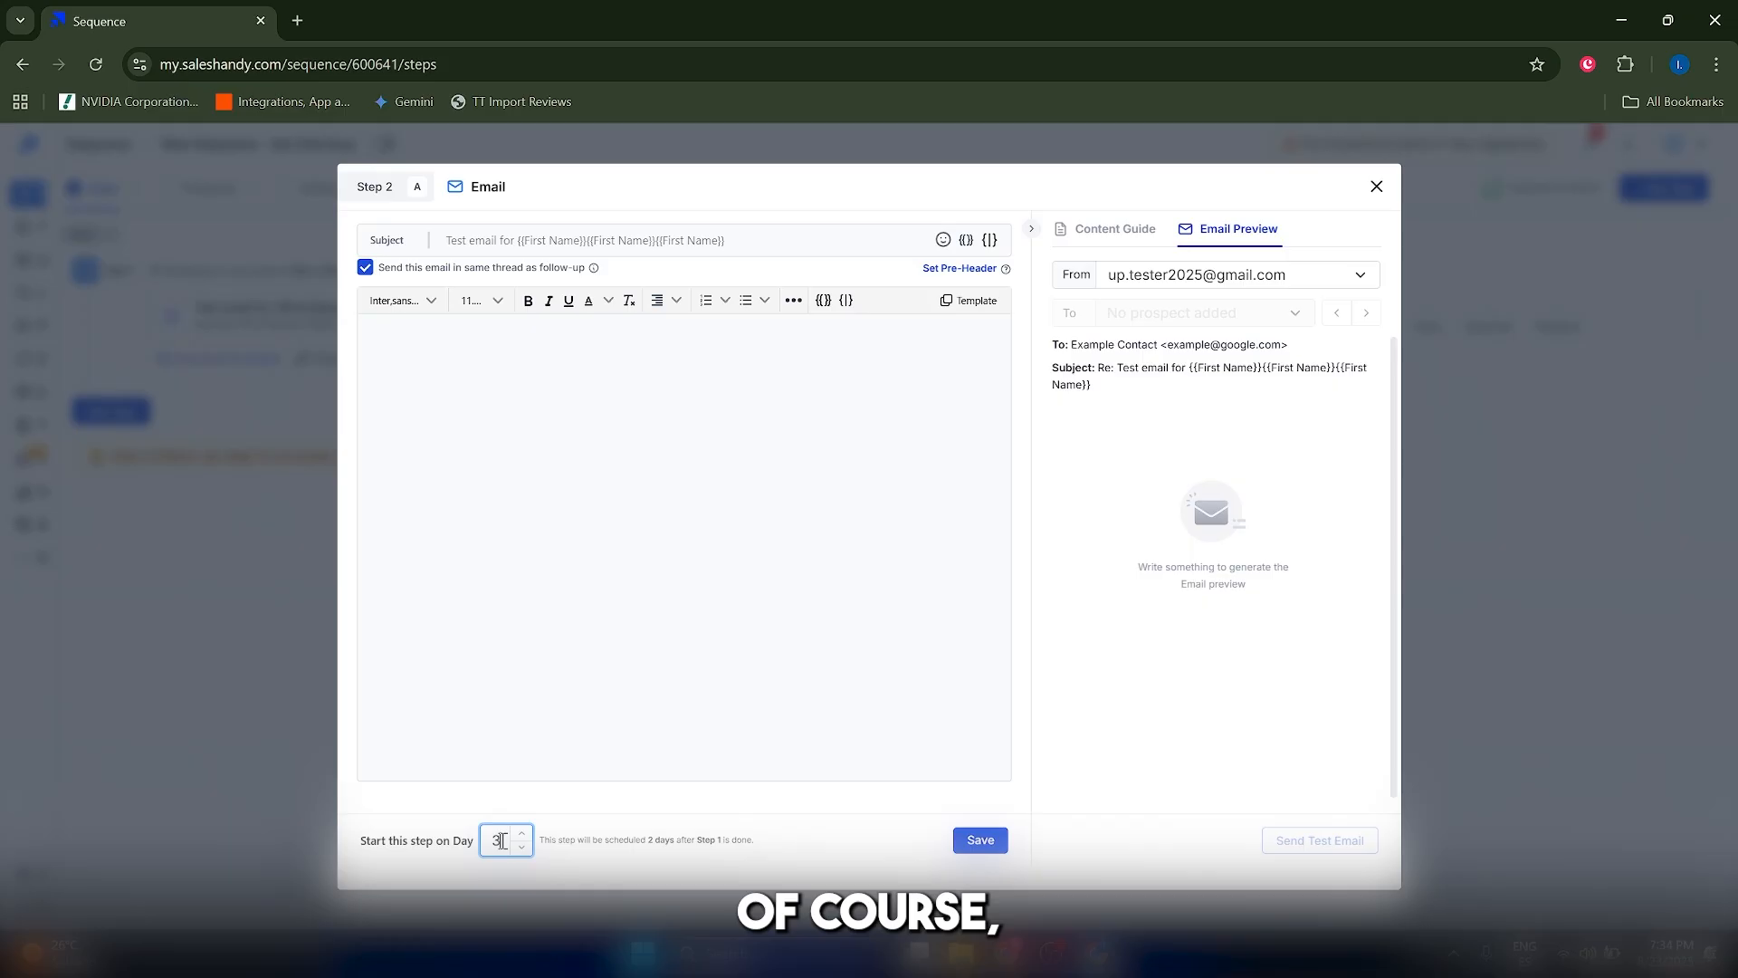
left_click_drag(501, 840, 481, 844)
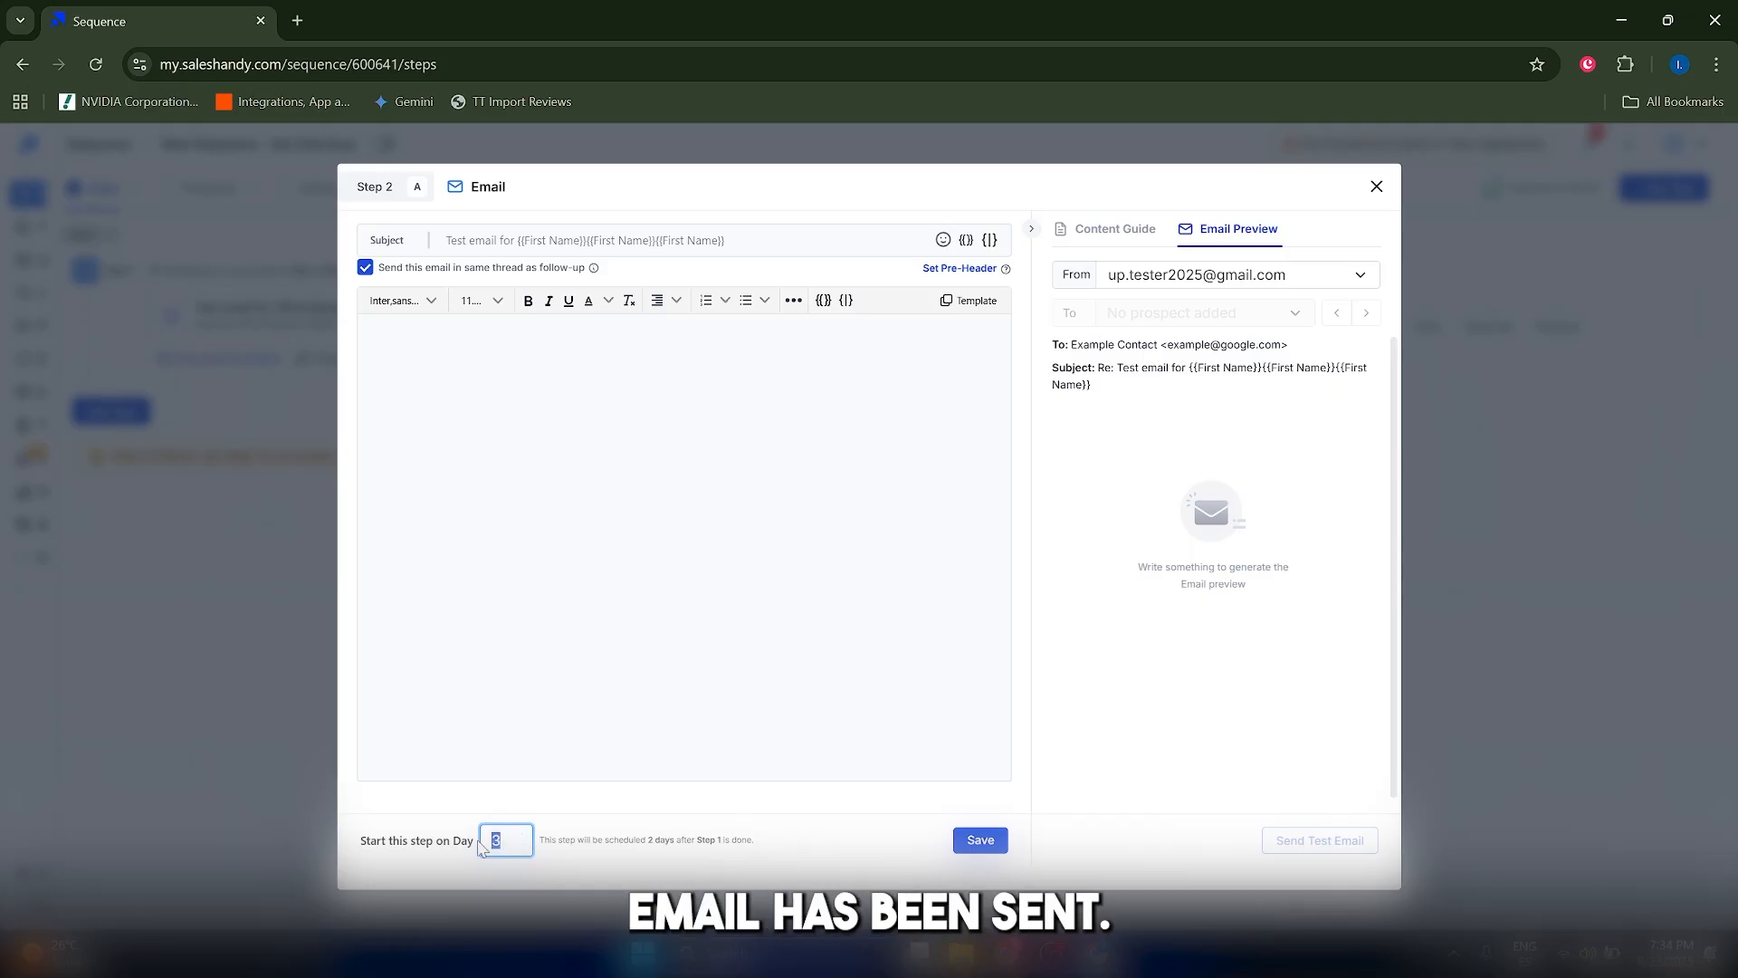
left_click(501, 845)
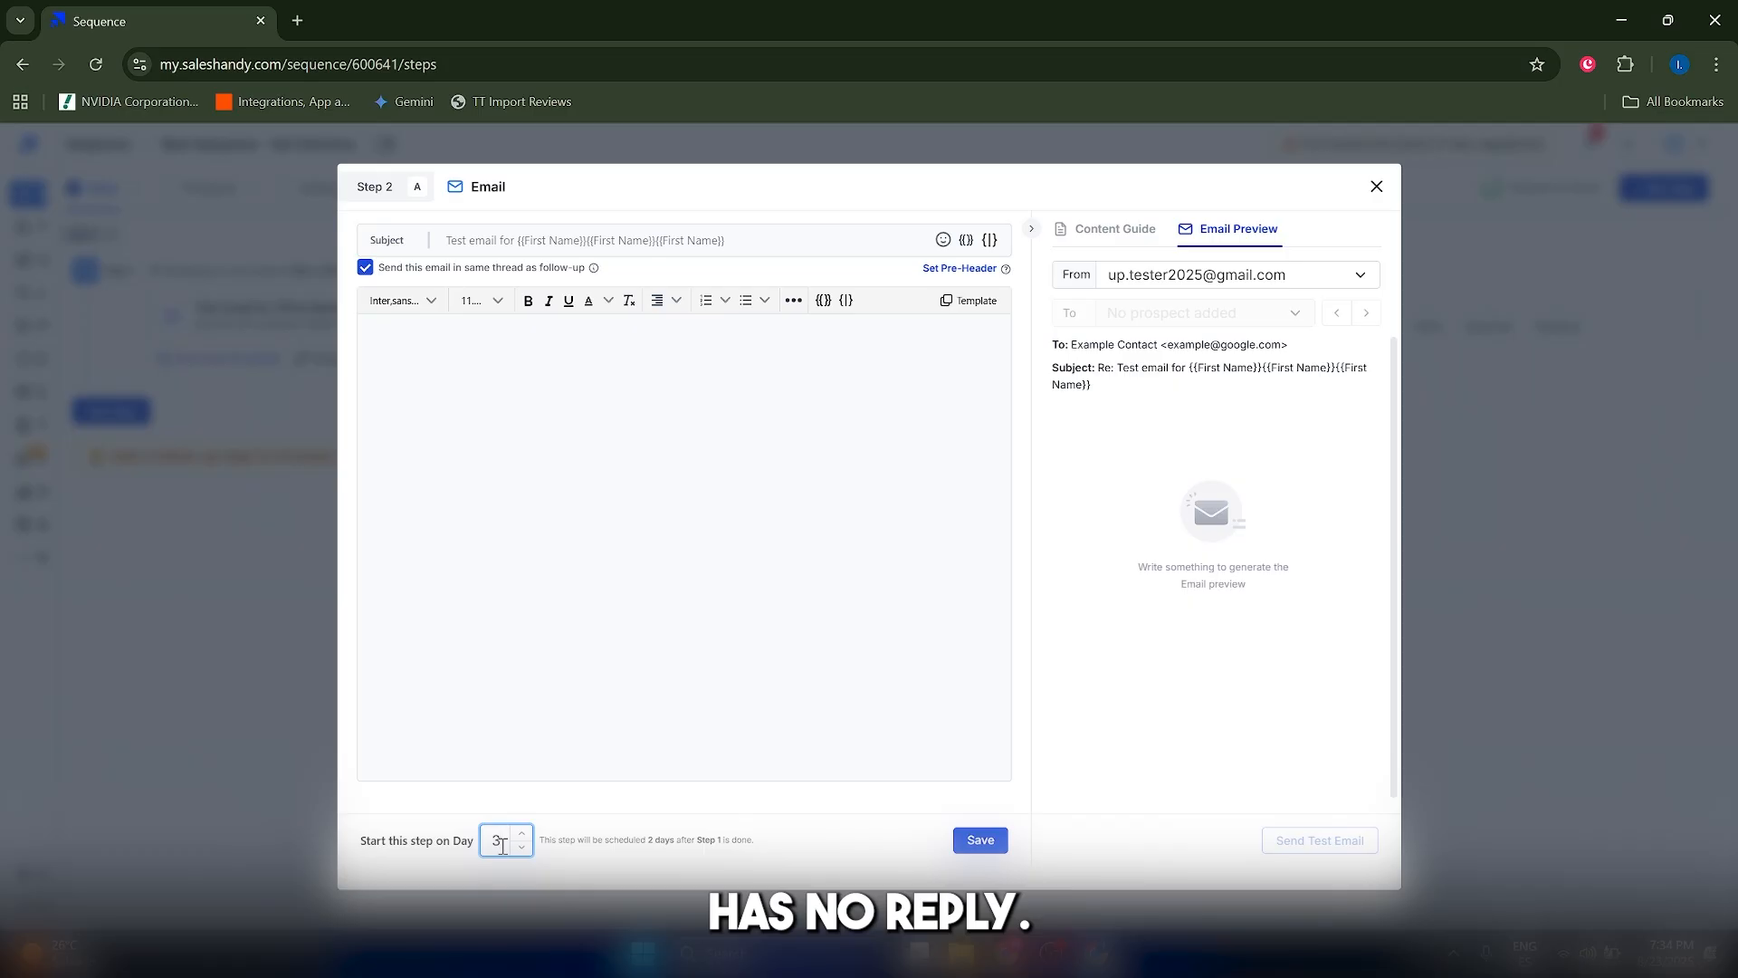
left_click_drag(503, 845, 481, 848)
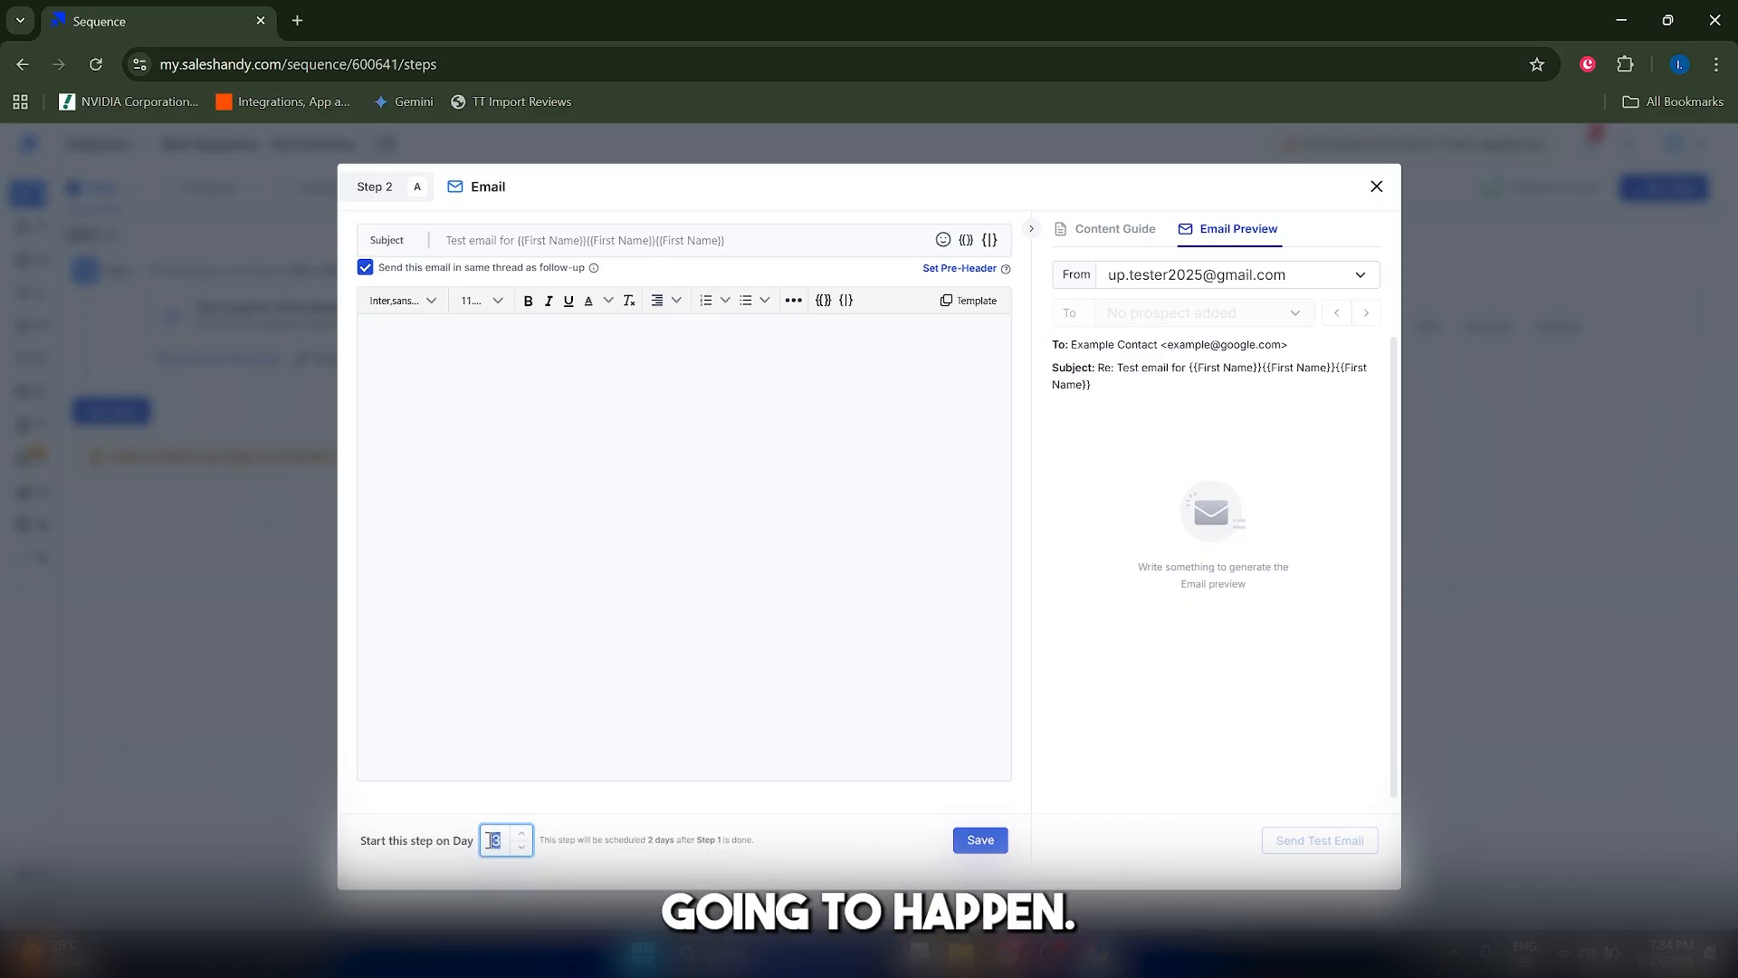
left_click(521, 621)
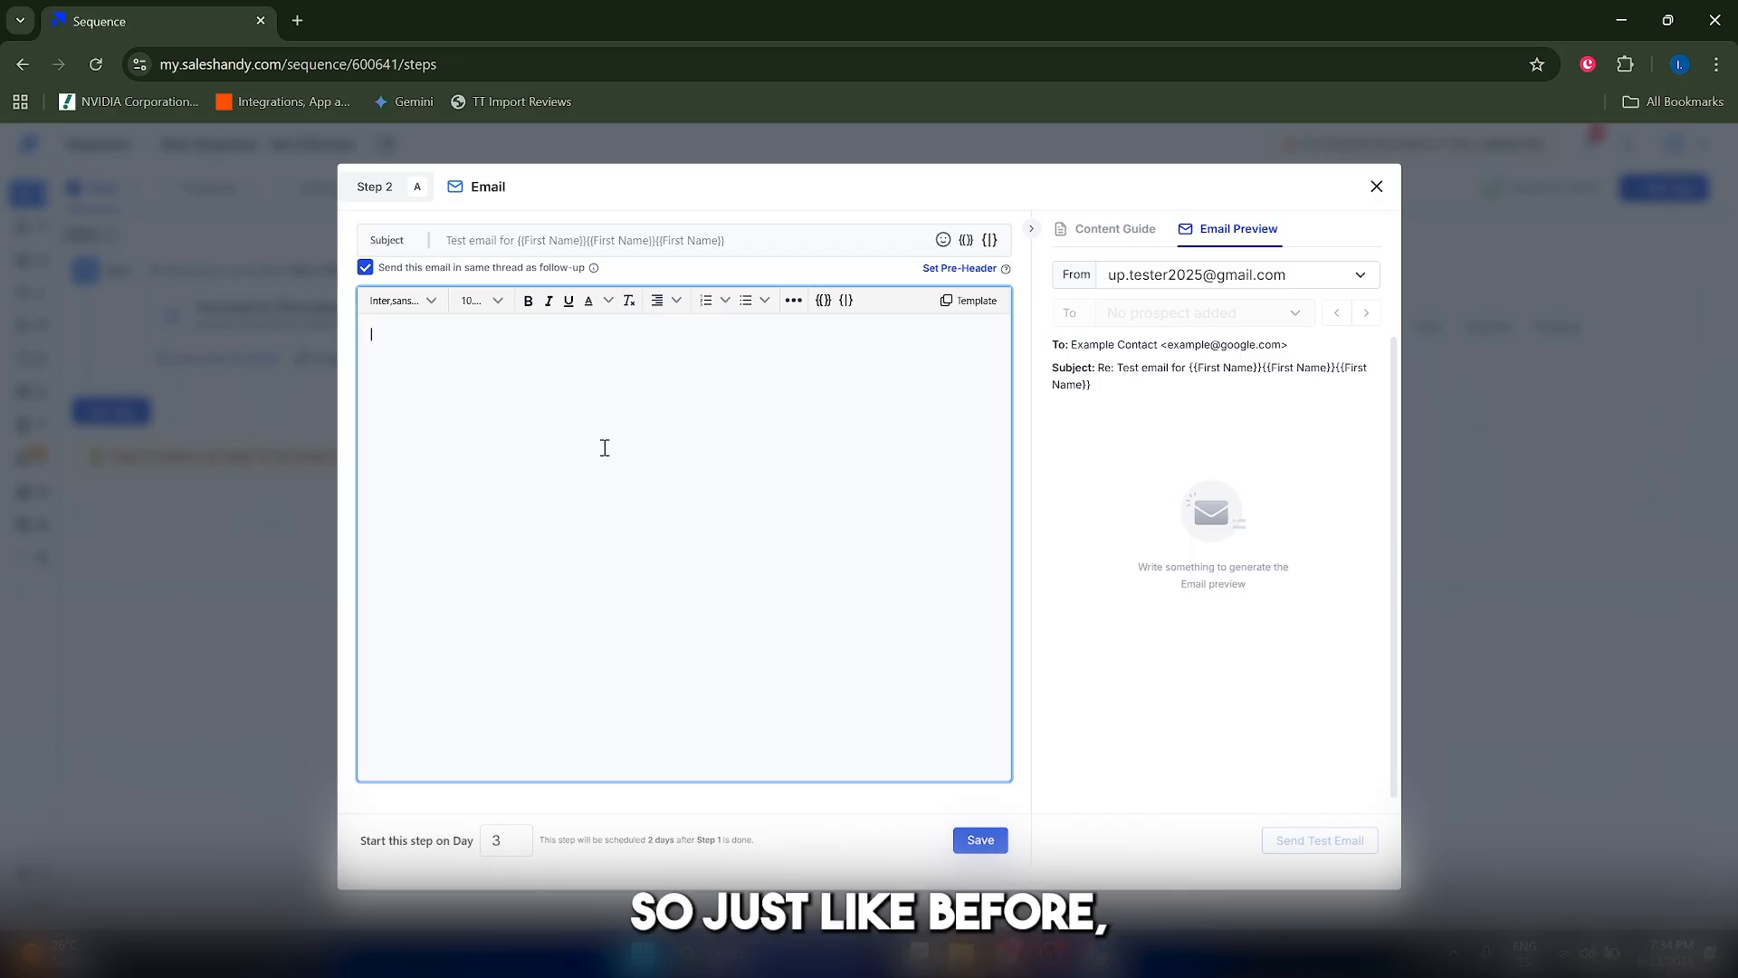
type("dfdfdfdfd")
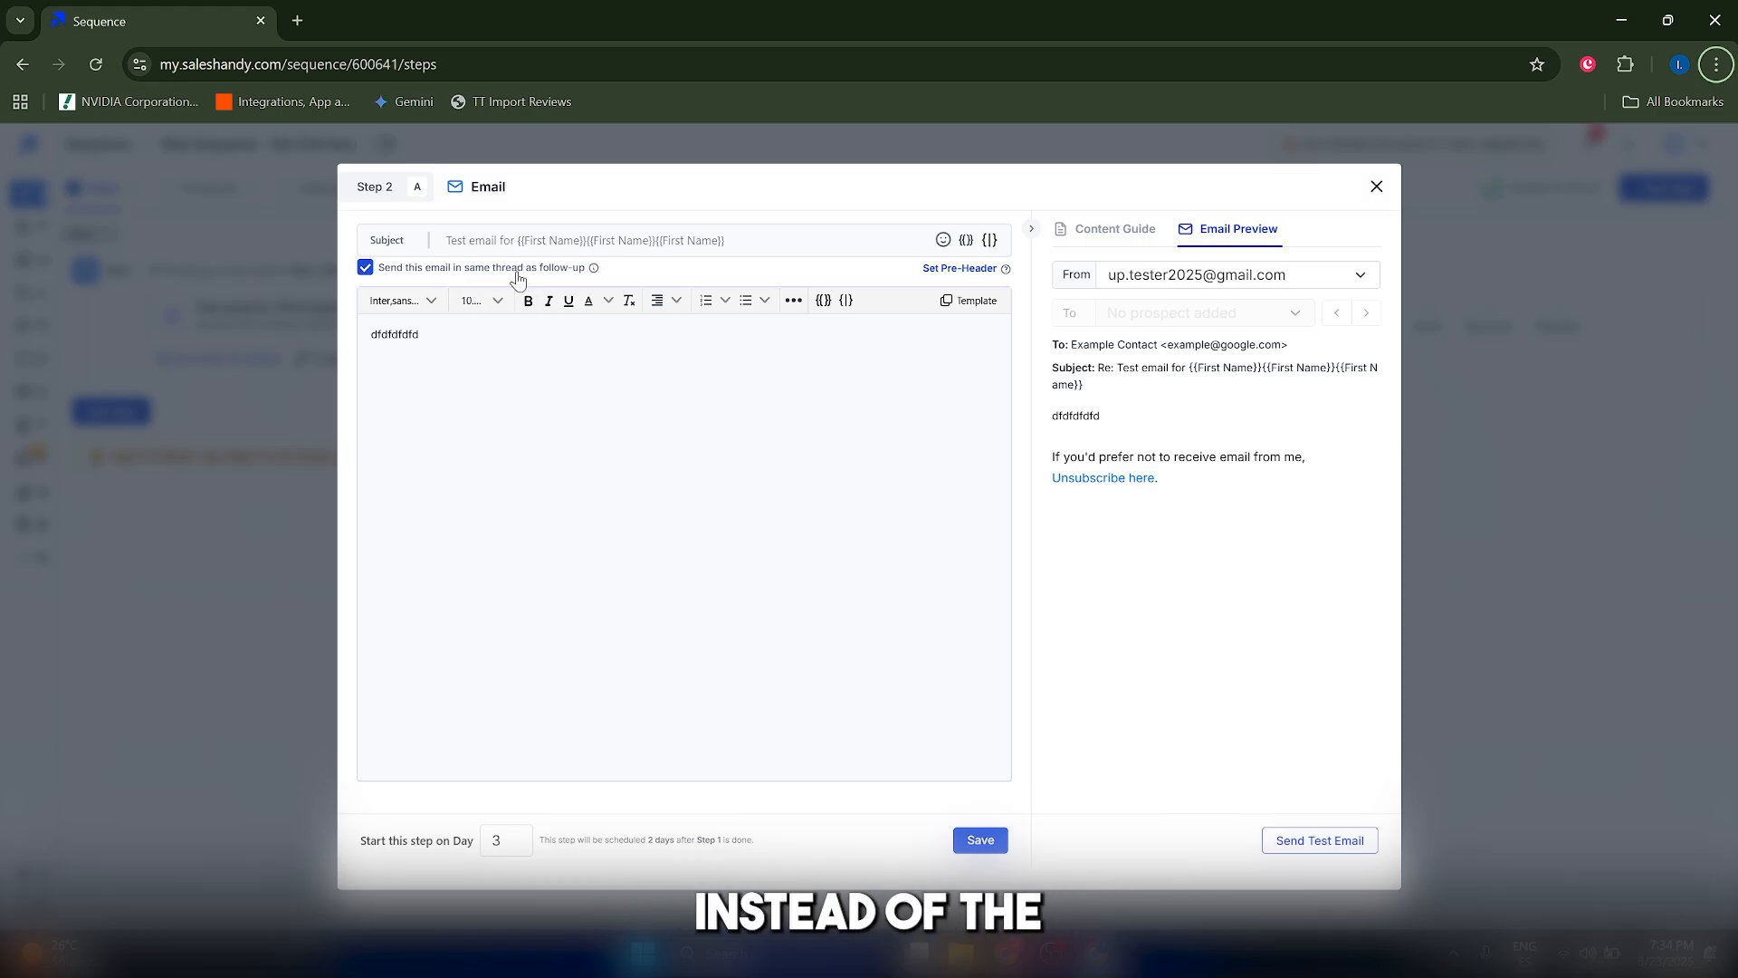
Keep the follow-up email in the same thread as the first email and save the step
left_click(365, 267)
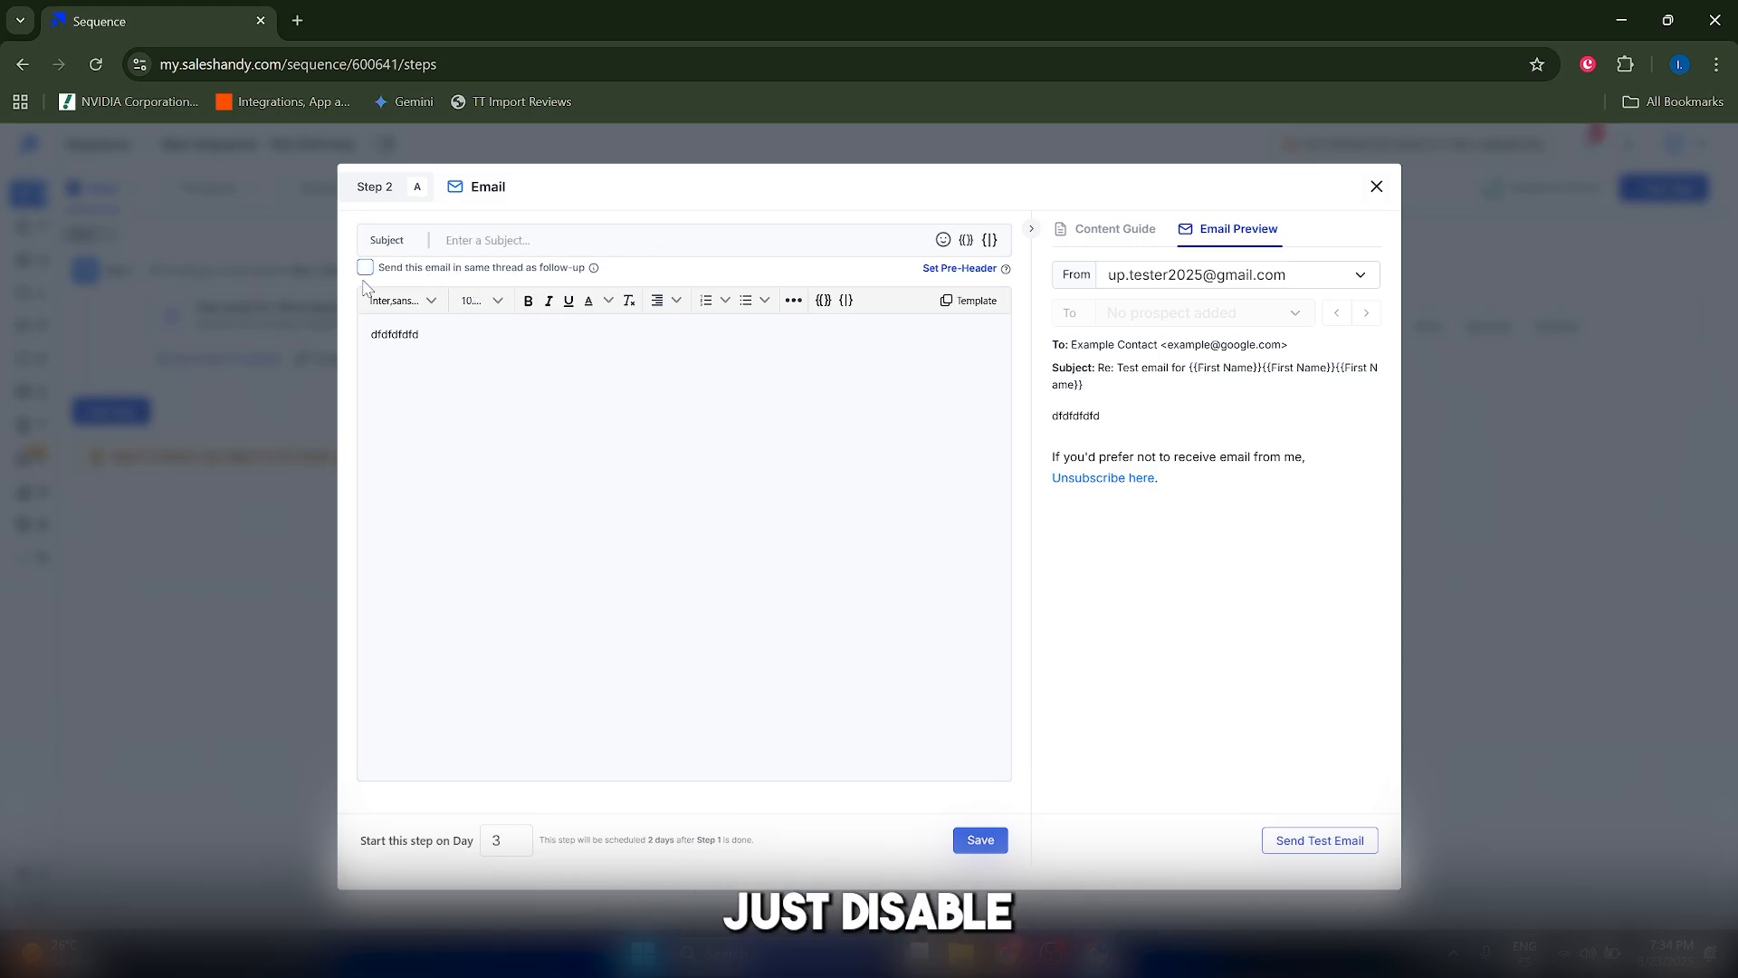
left_click(478, 240)
left_click(528, 380)
left_click(450, 270)
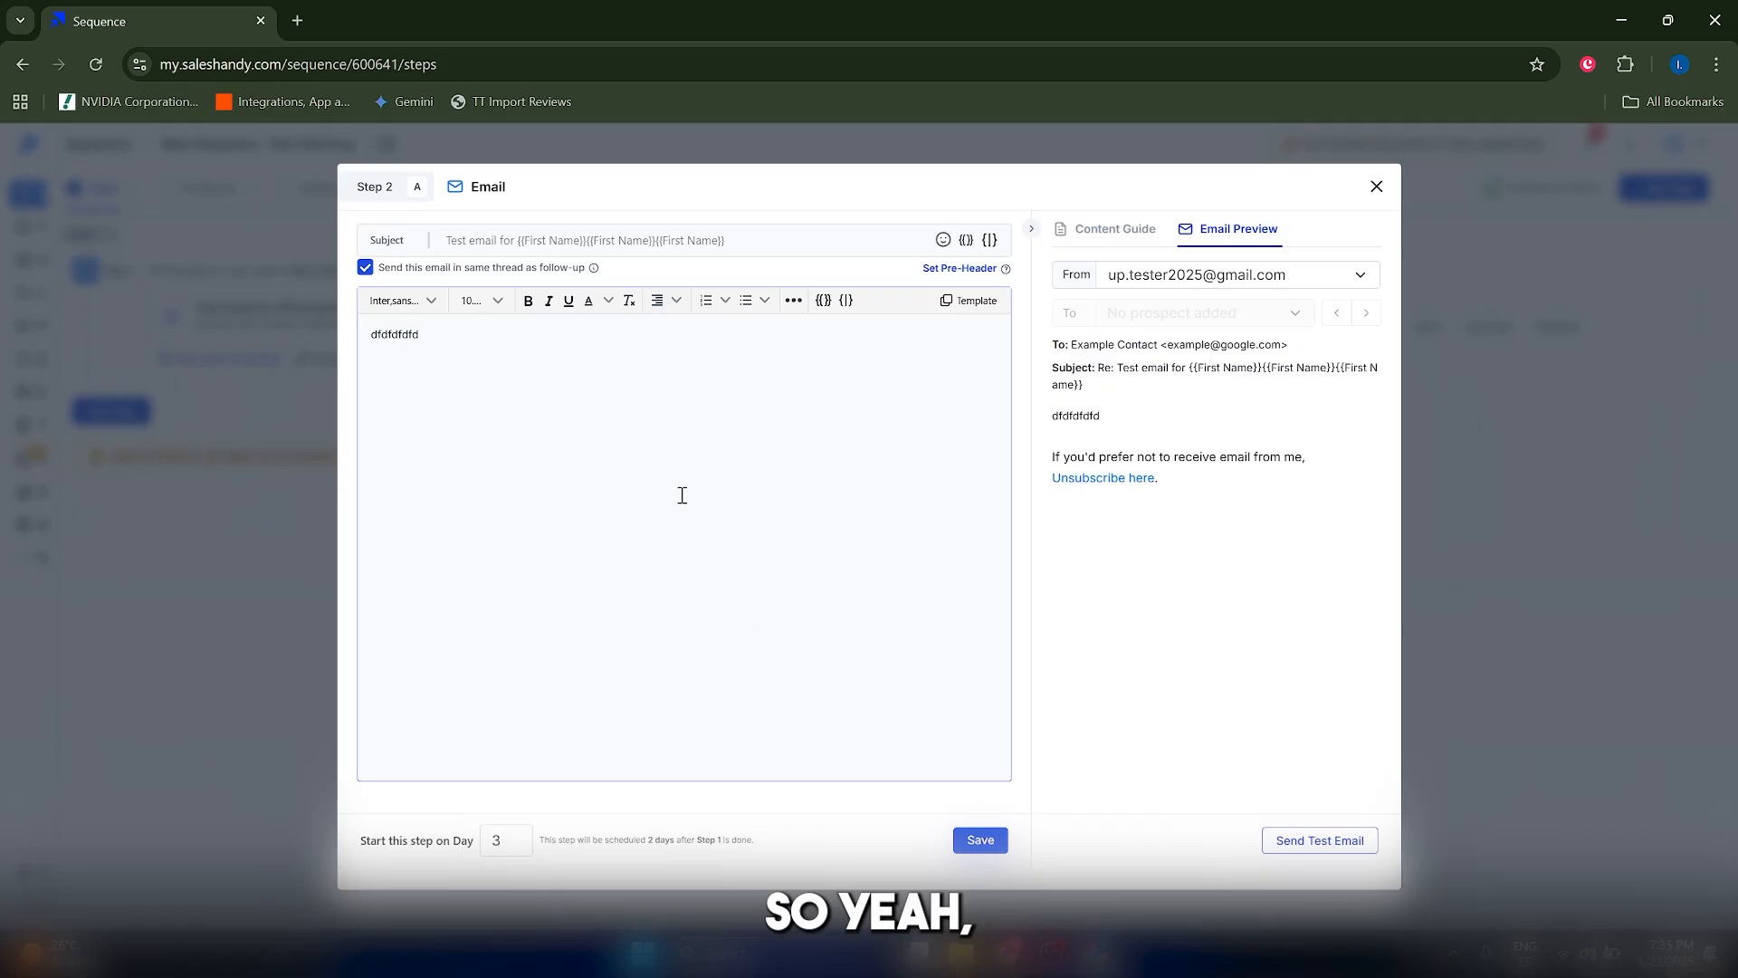
left_click(996, 844)
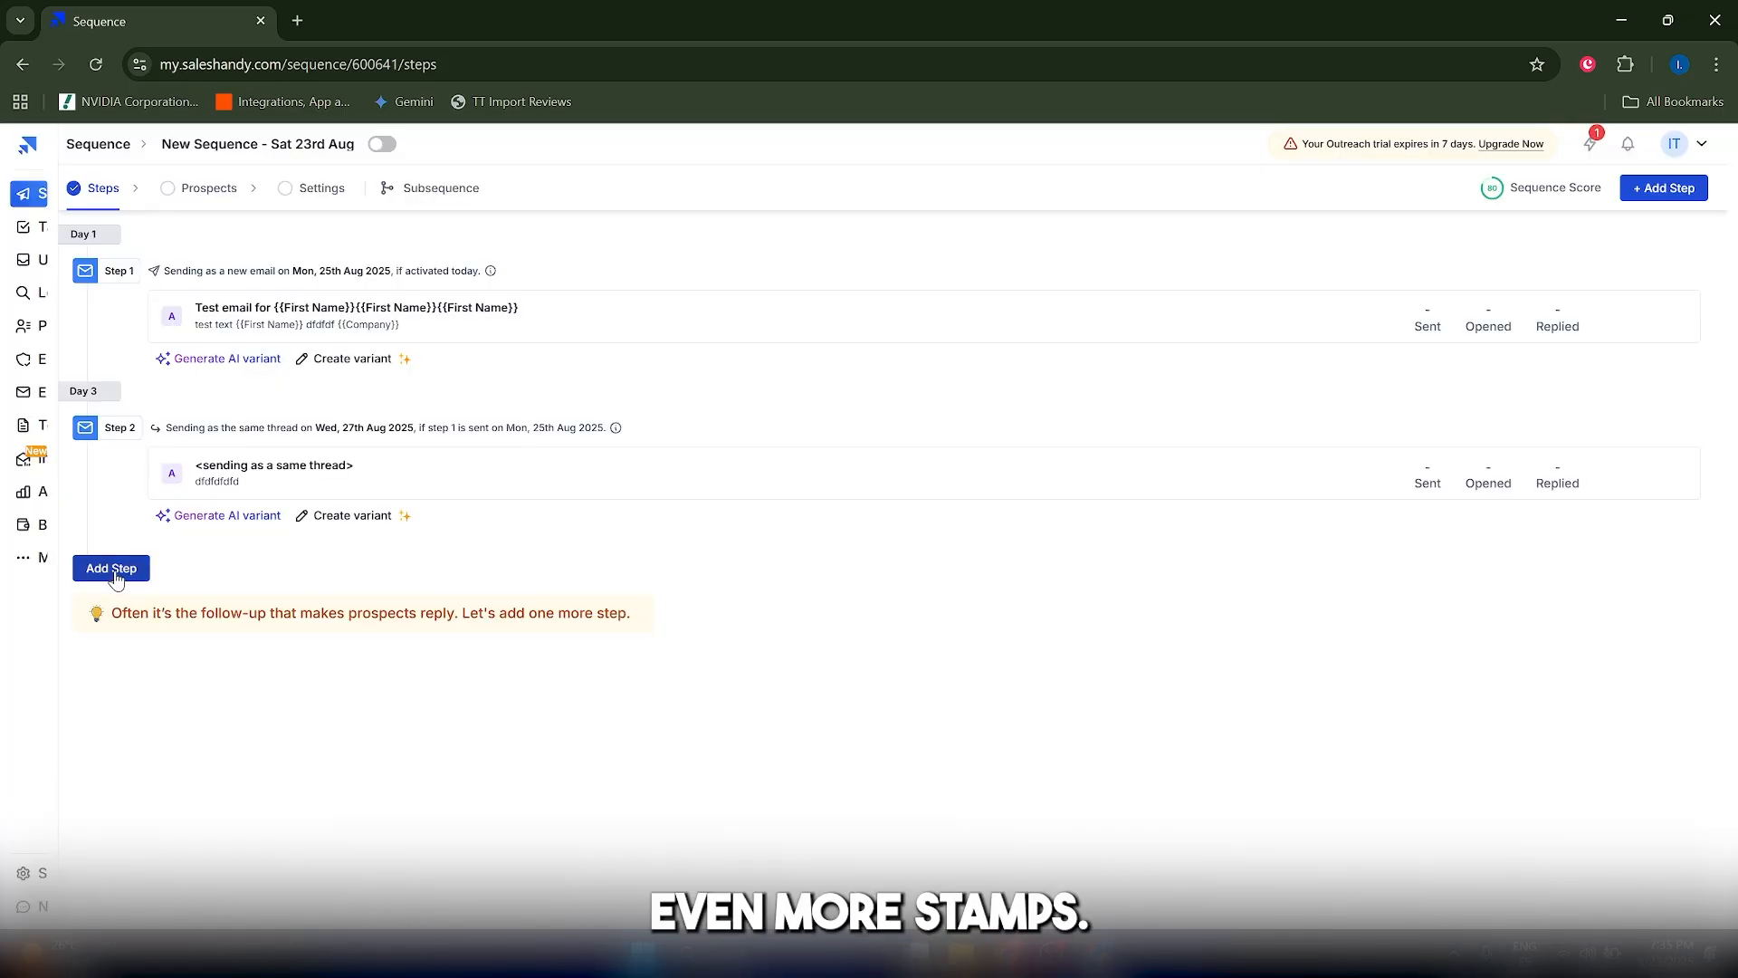
Add two more same-thread follow-up emails, on day 5 with the body "dfdfdfd" and on day 7 with "dfgdfgfgs"
left_click(111, 568)
left_click(124, 436)
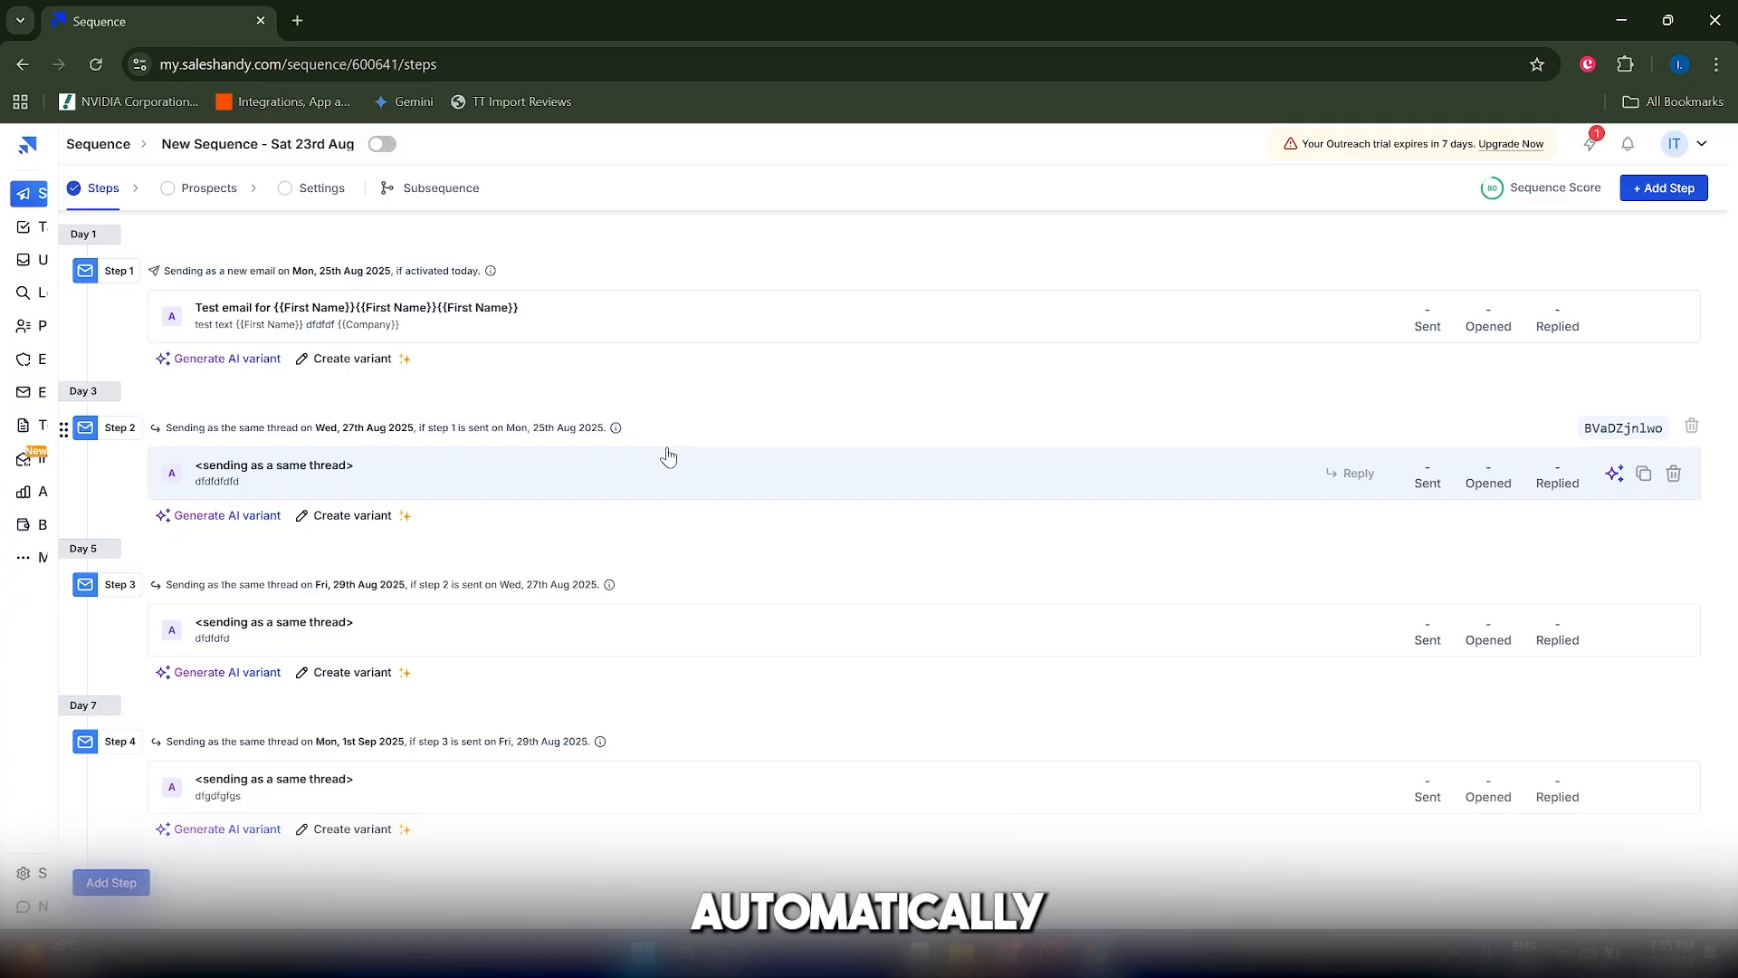
Create a second variant of the step 1 email with its own subject and the body "adasda", and save it
left_click(356, 359)
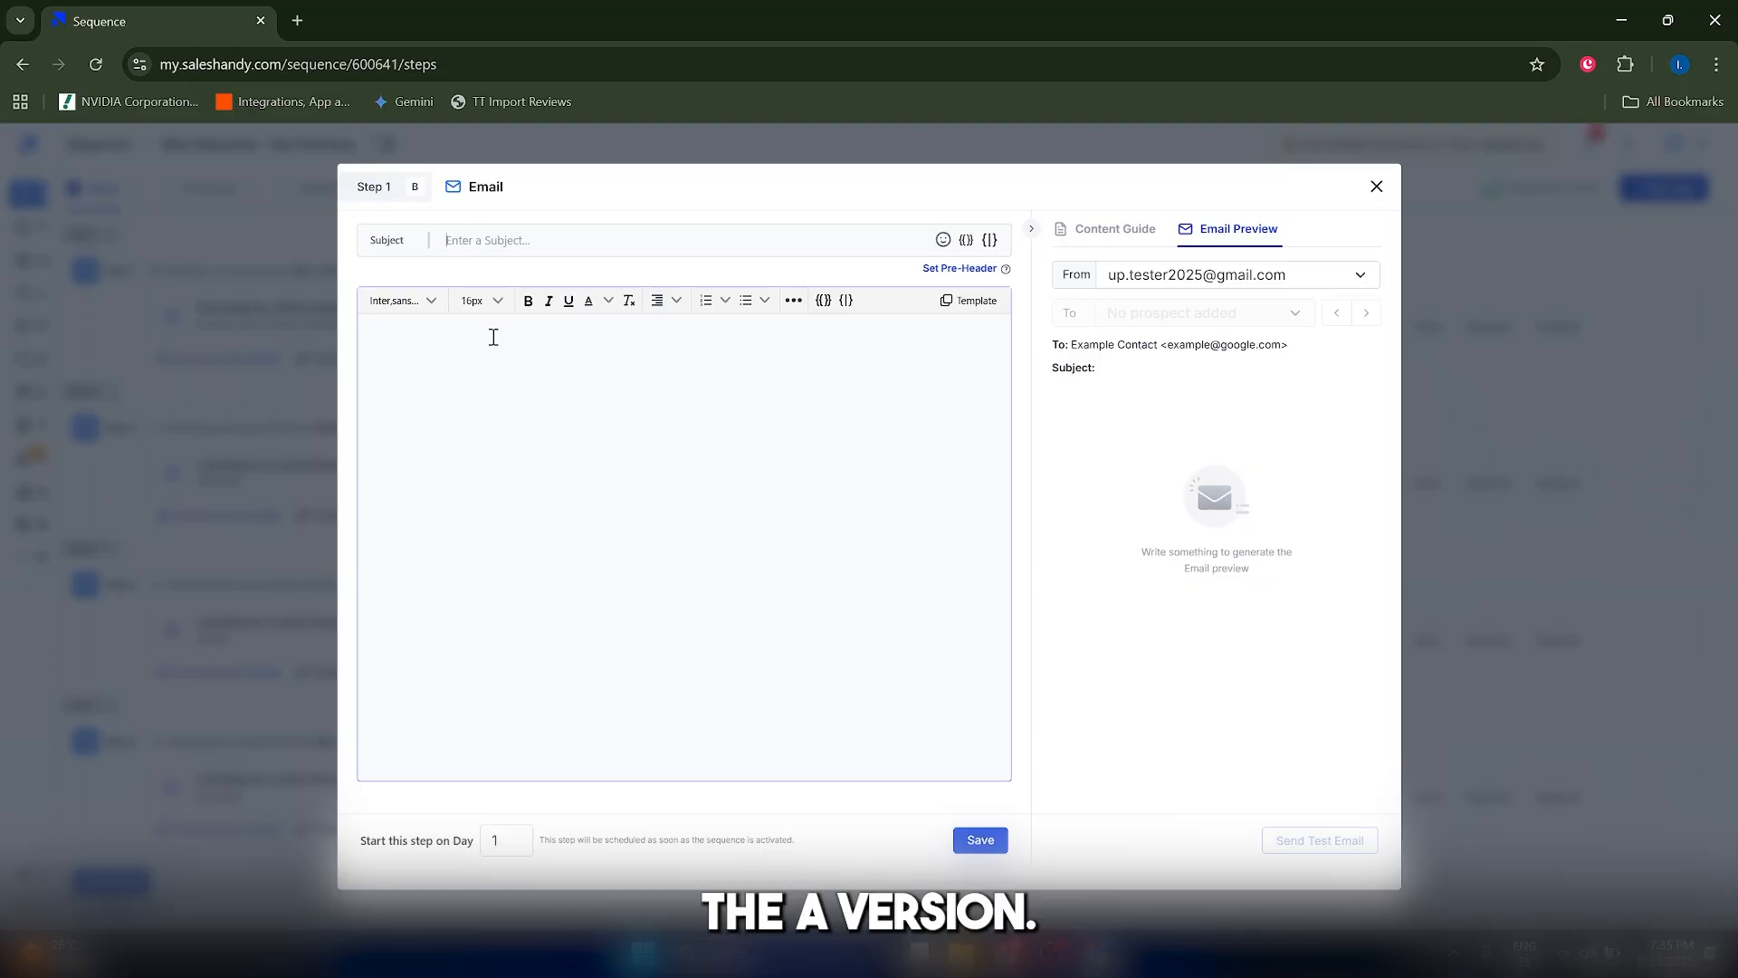
left_click(588, 468)
type("adasda")
left_click(981, 840)
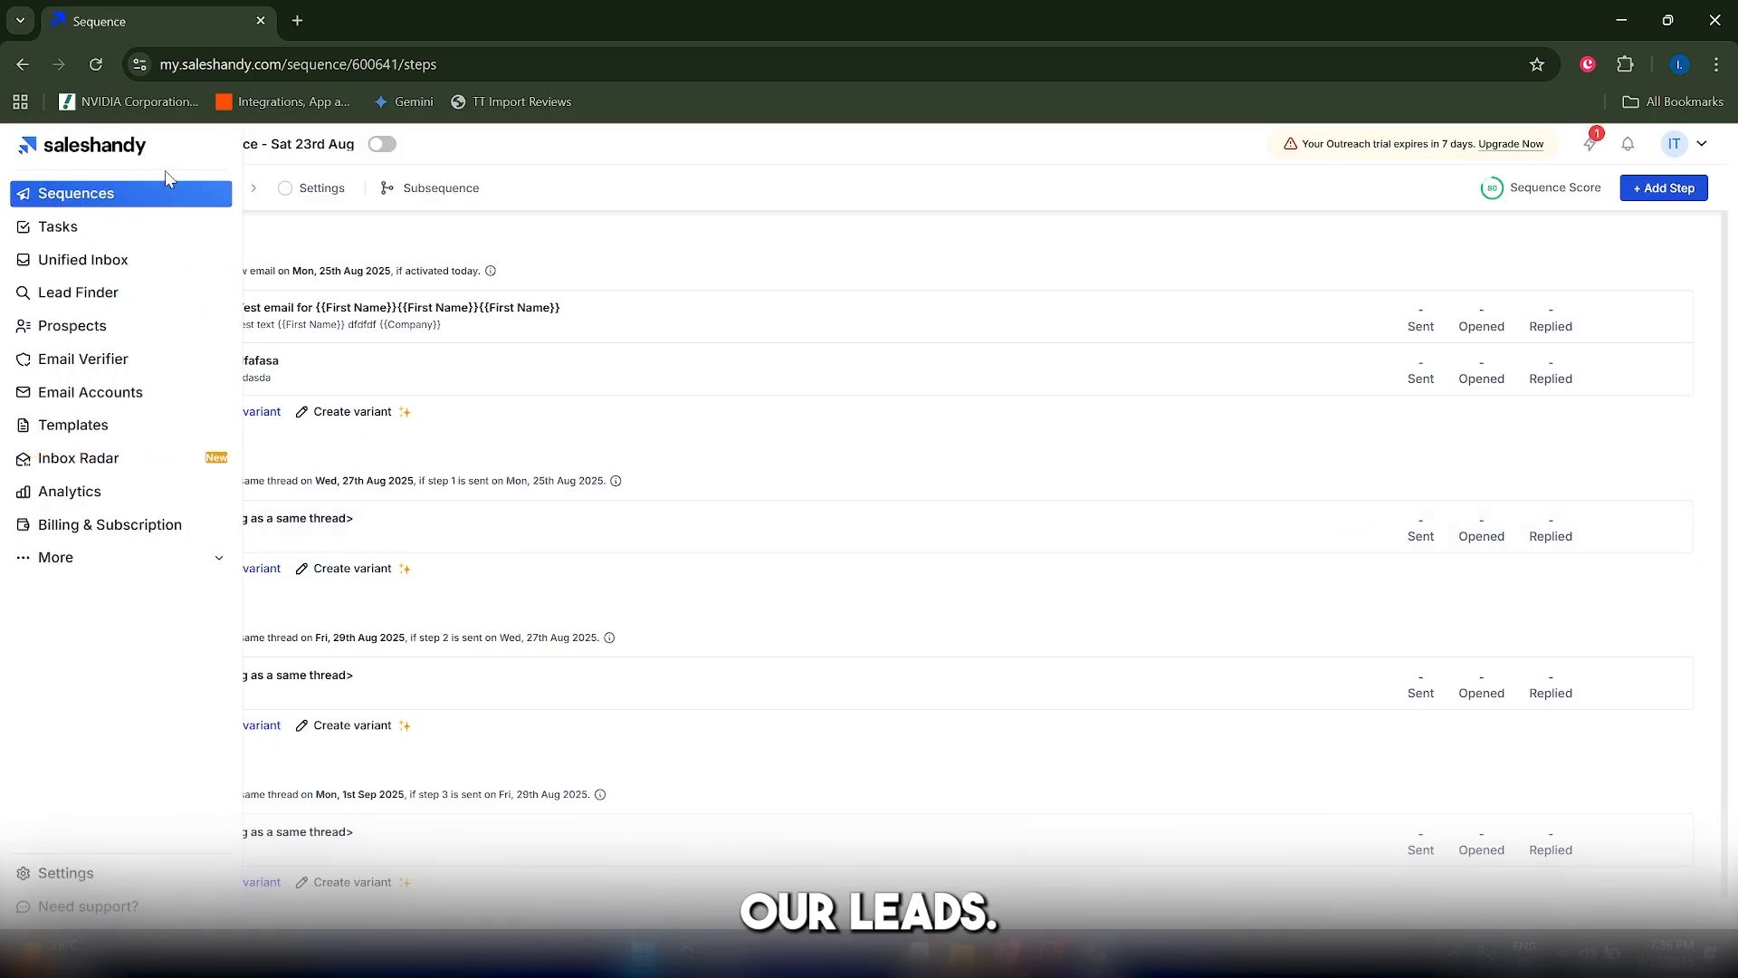
Add two prospects to the sequence
left_click(207, 194)
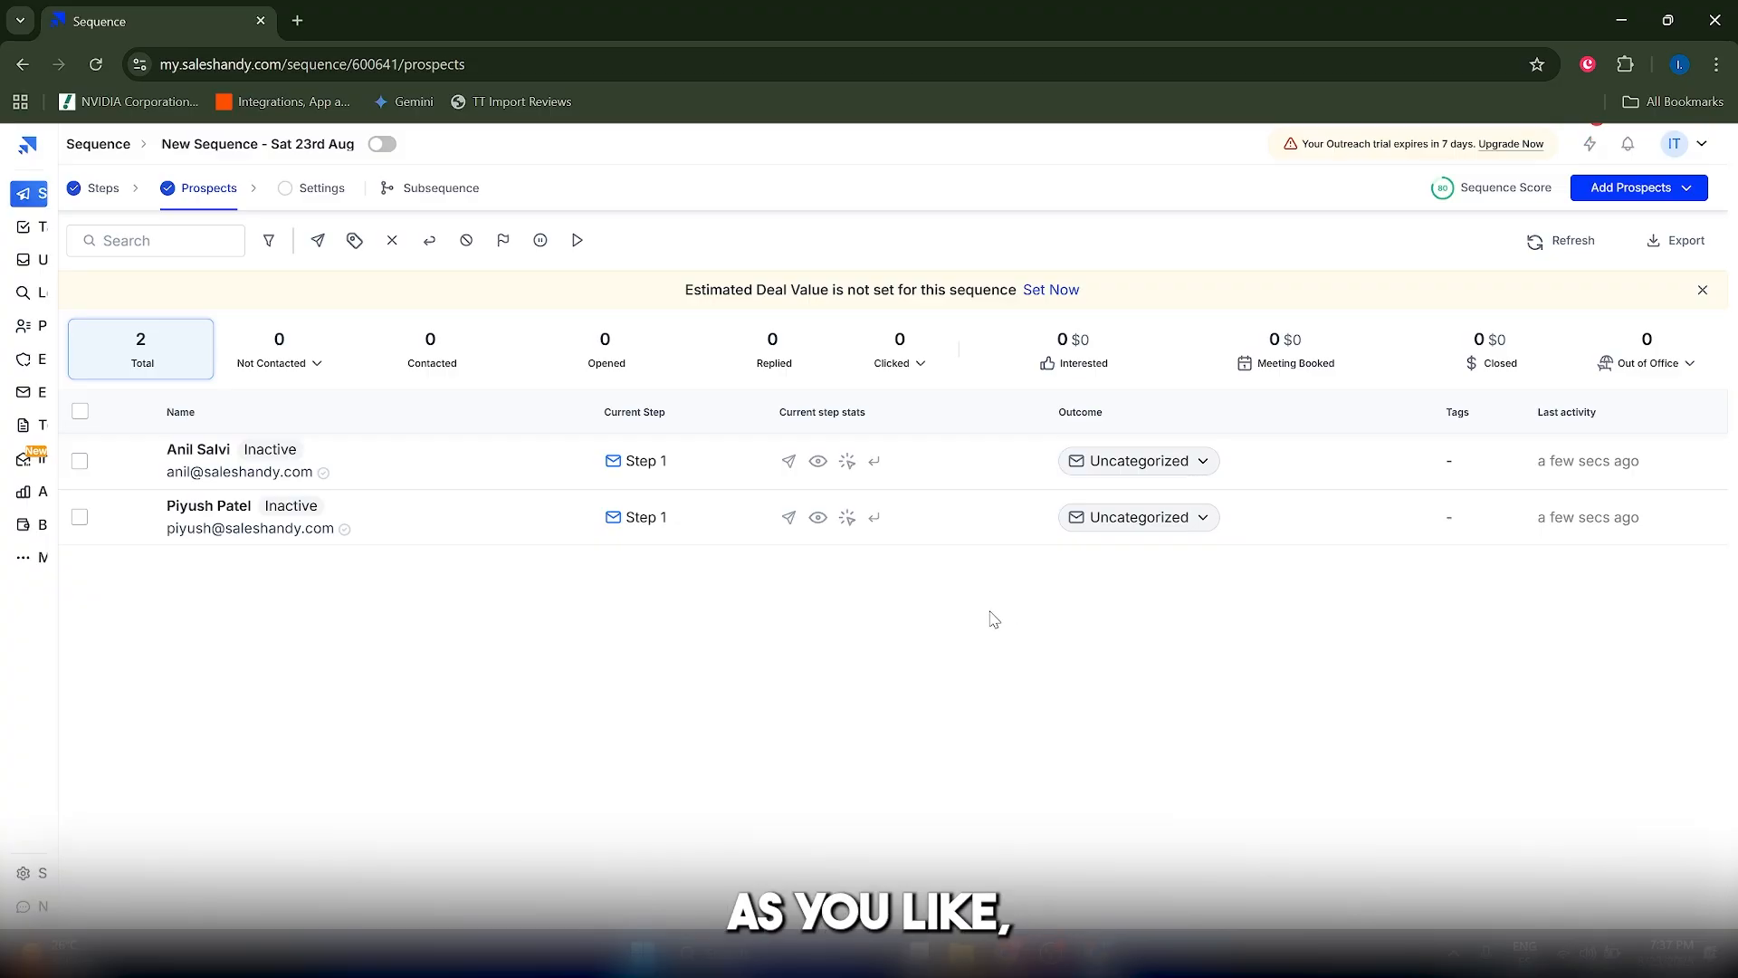
Review the sequence's email account, ESP matching, schedule, safety and priority settings, and start the sequence
left_click(314, 187)
scroll(424, 480, "down", 2)
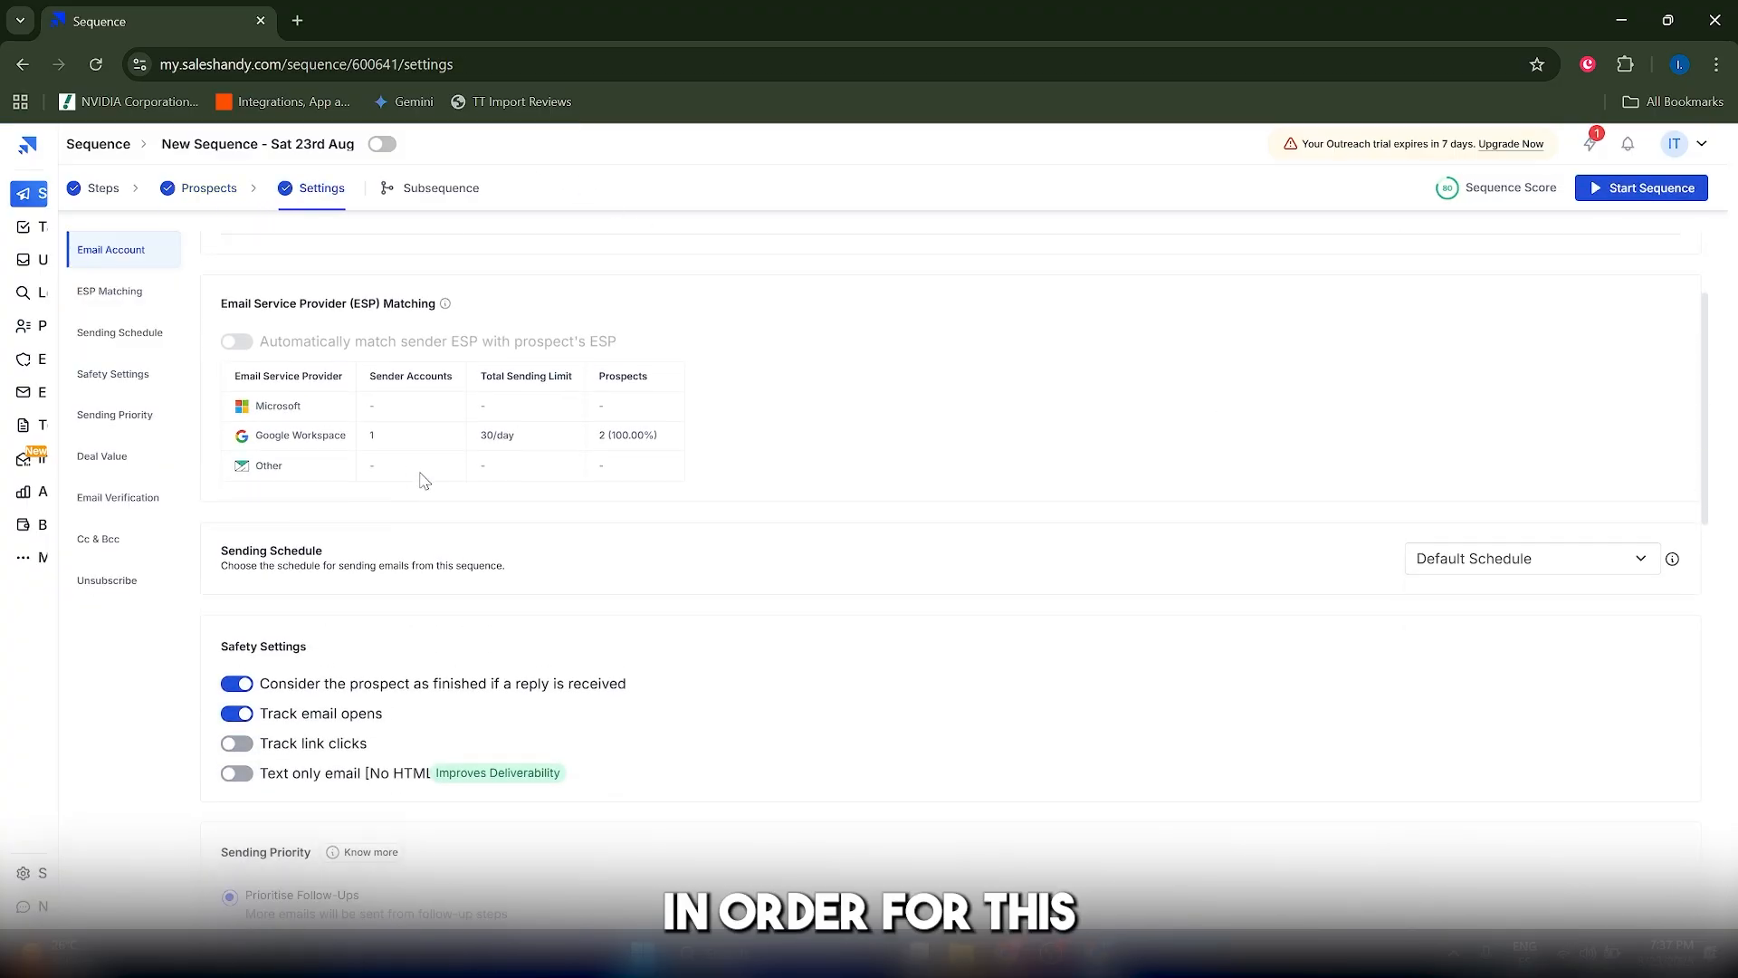
scroll(425, 477, "down", 2)
scroll(431, 489, "up", 4)
scroll(389, 500, "down", 4)
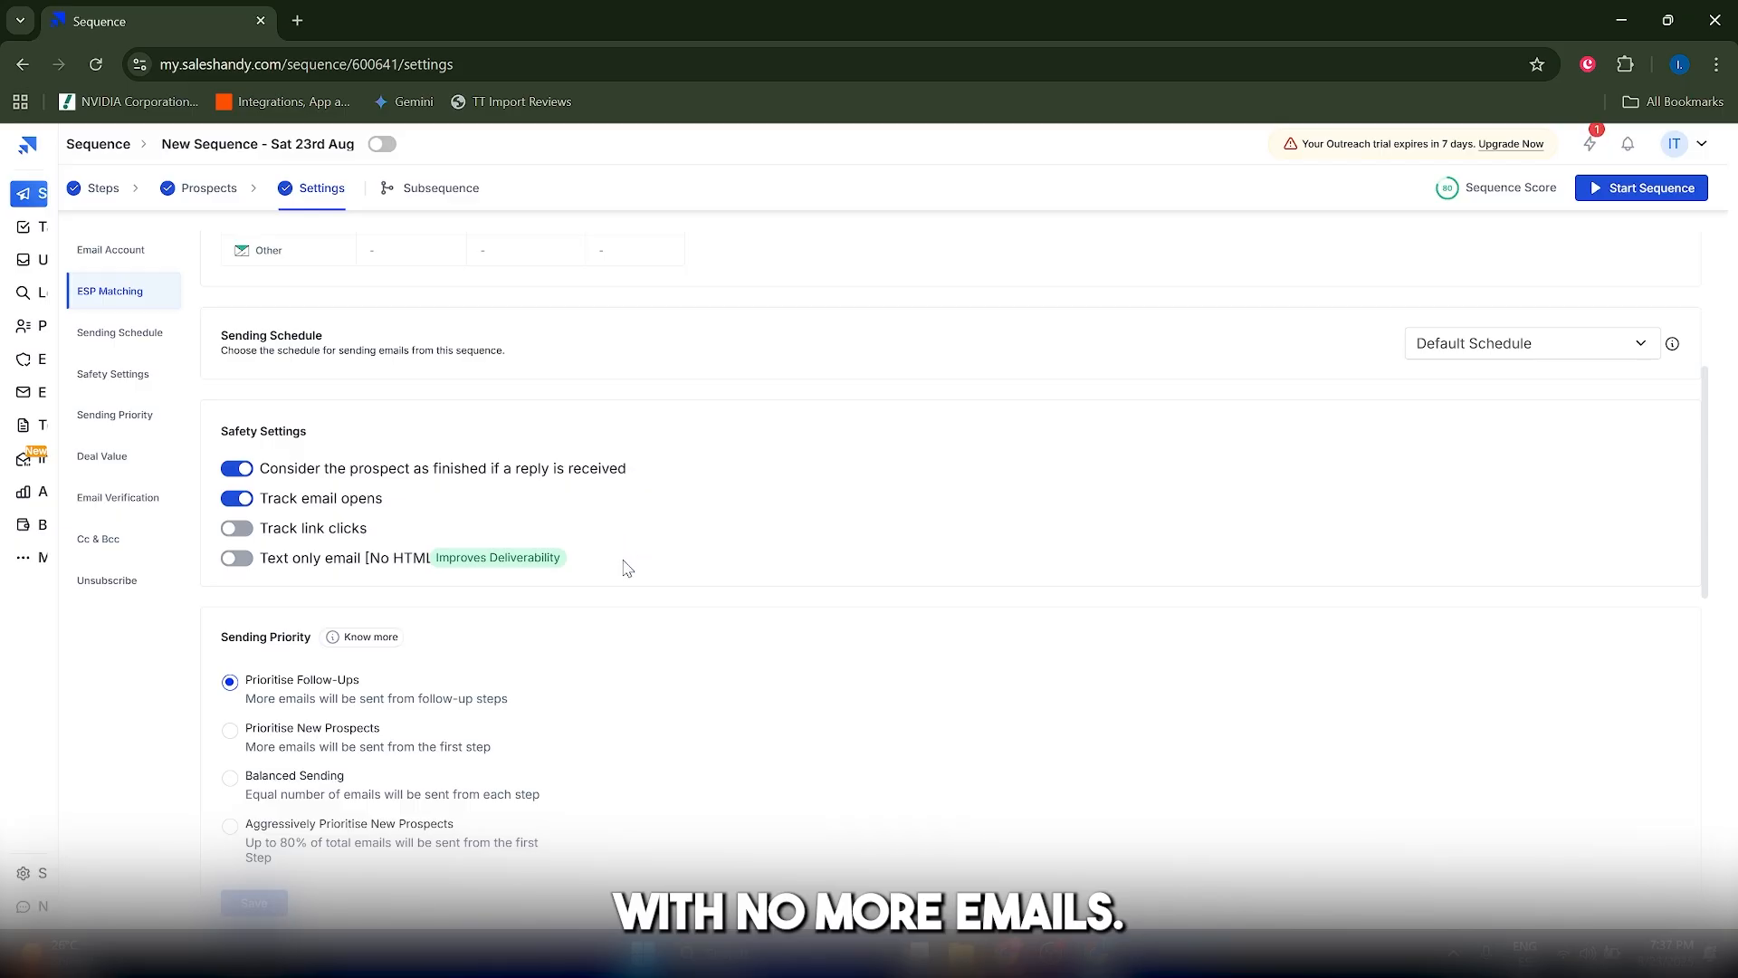
scroll(627, 568, "up", 5)
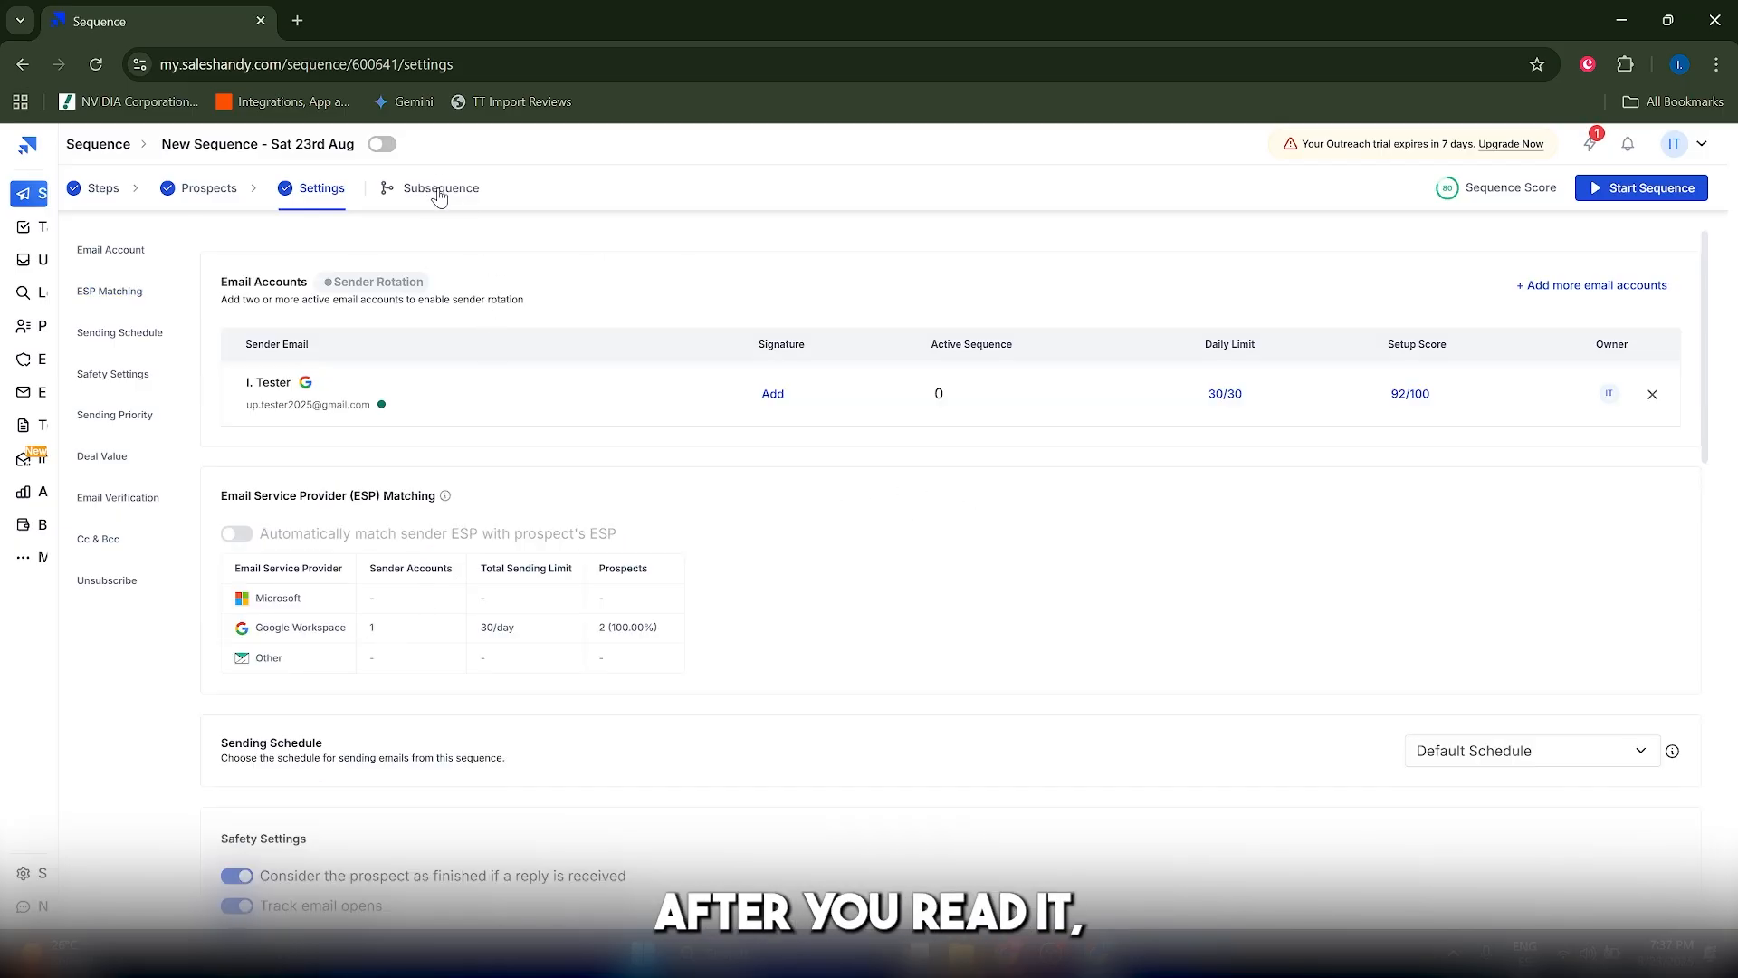
left_click(1646, 189)
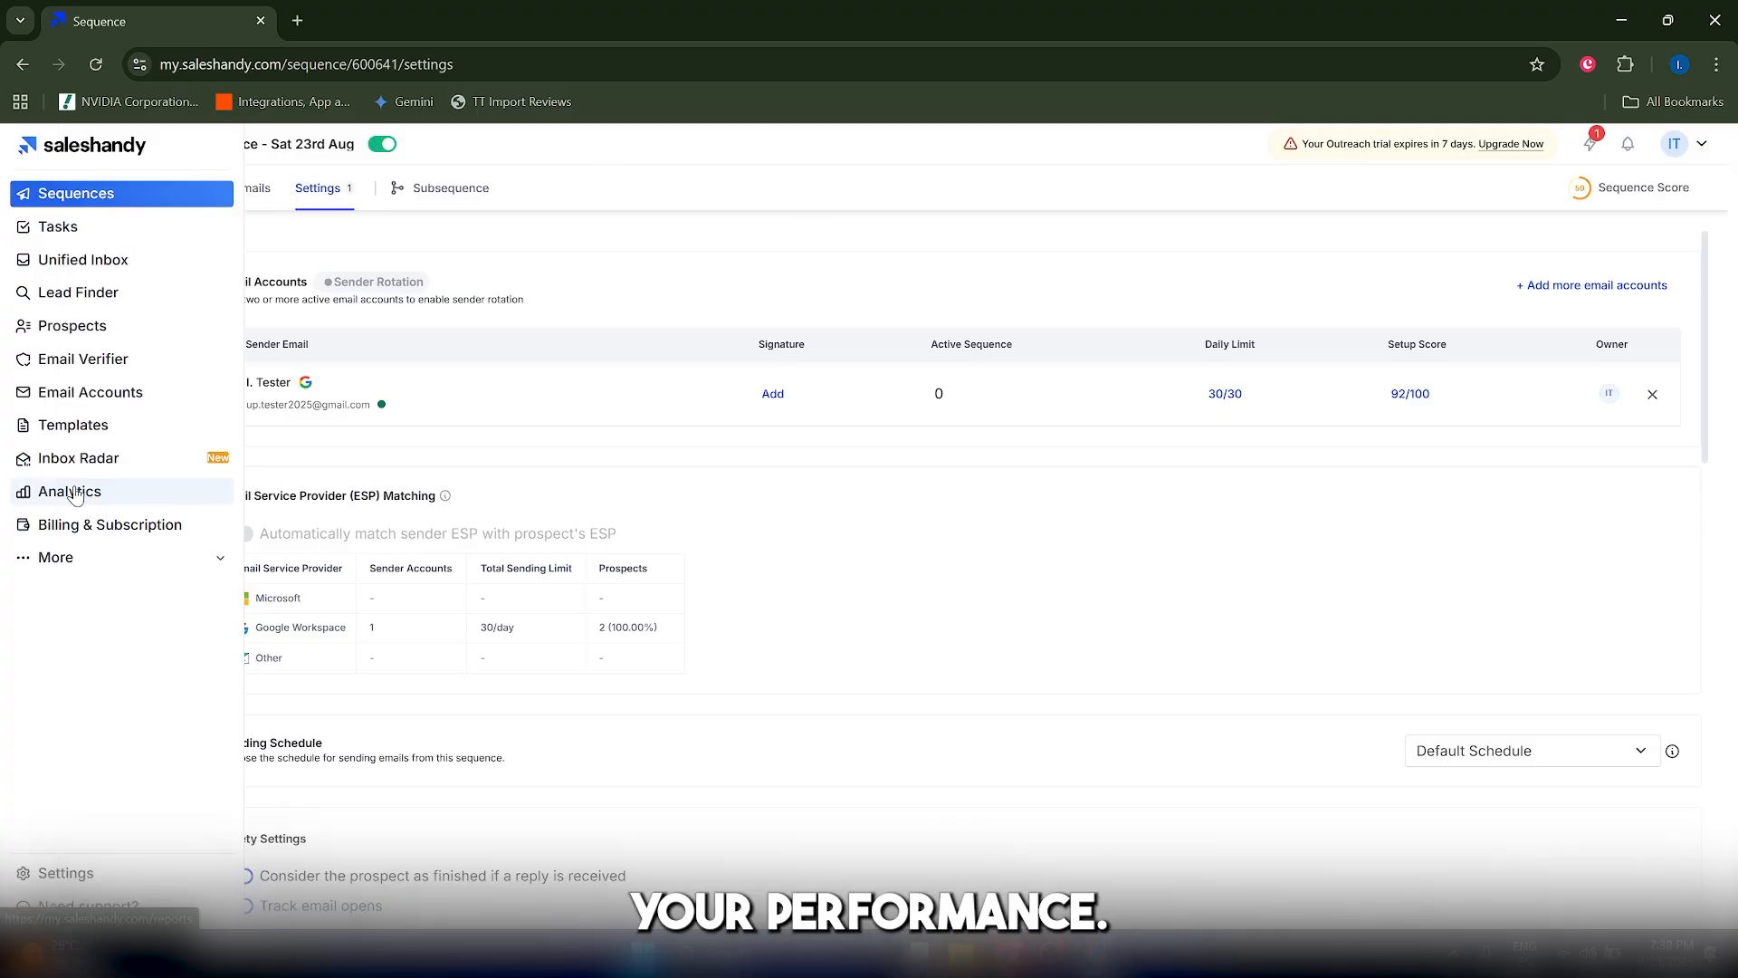
Examine the sequence analytics, including the engagement chart and the statistics for each sequence
left_click(72, 491)
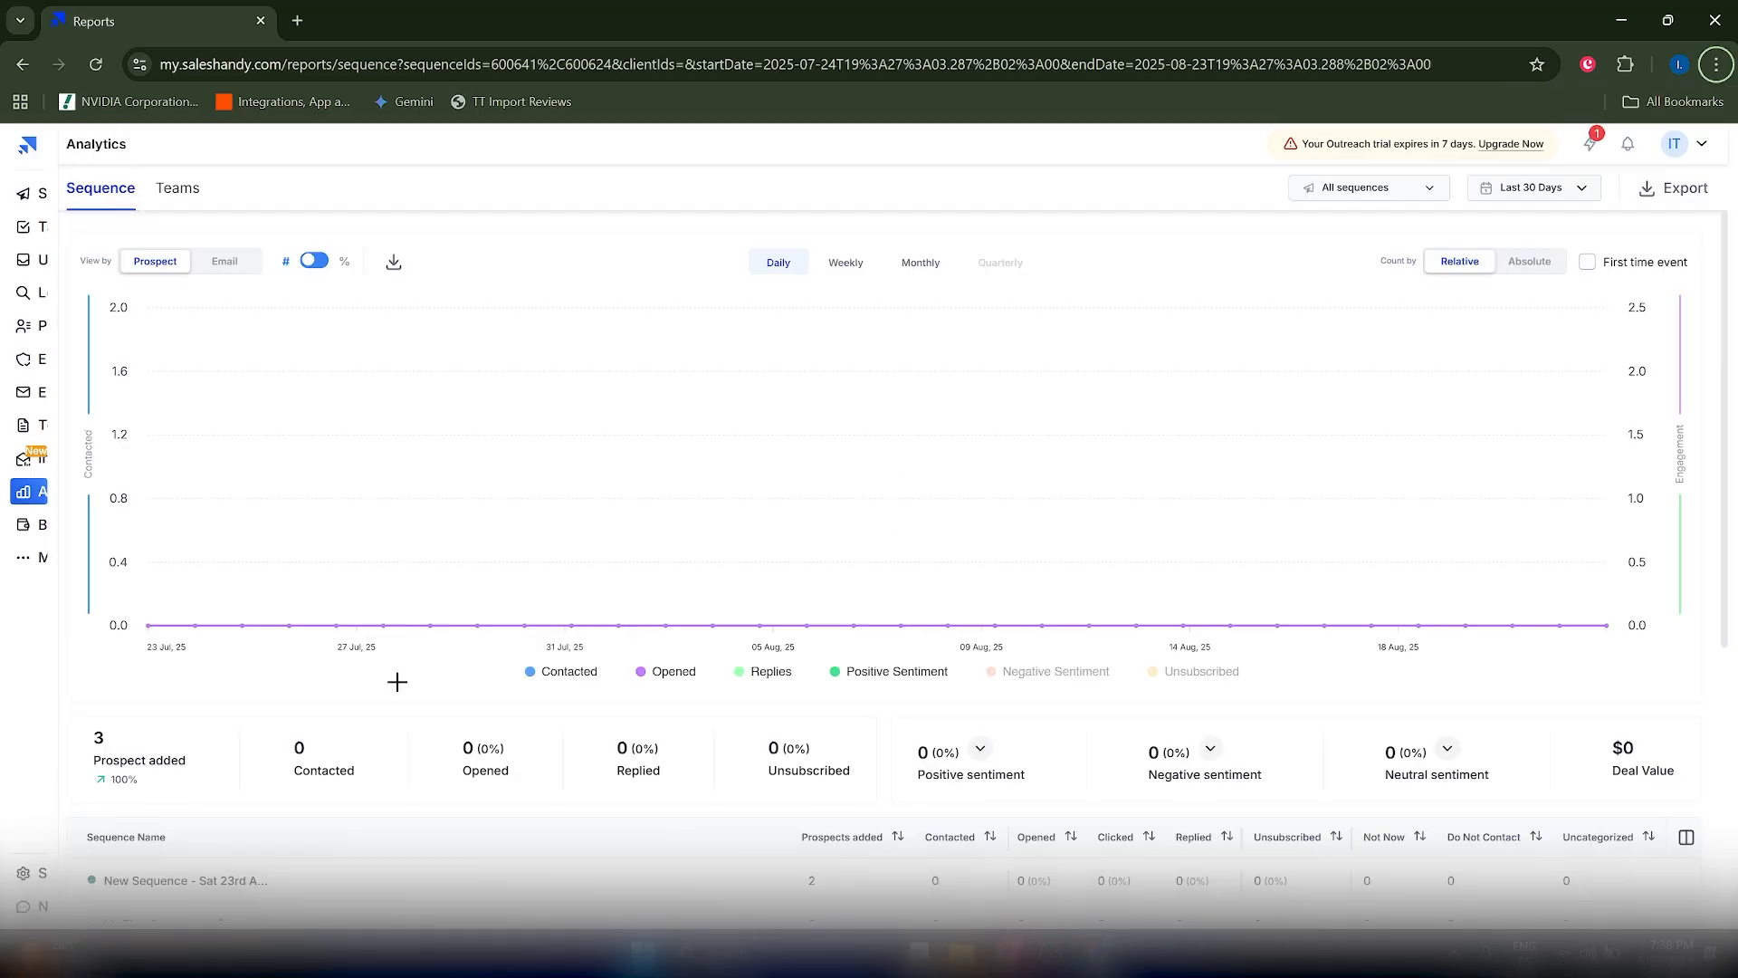
scroll(398, 681, "down", 2)
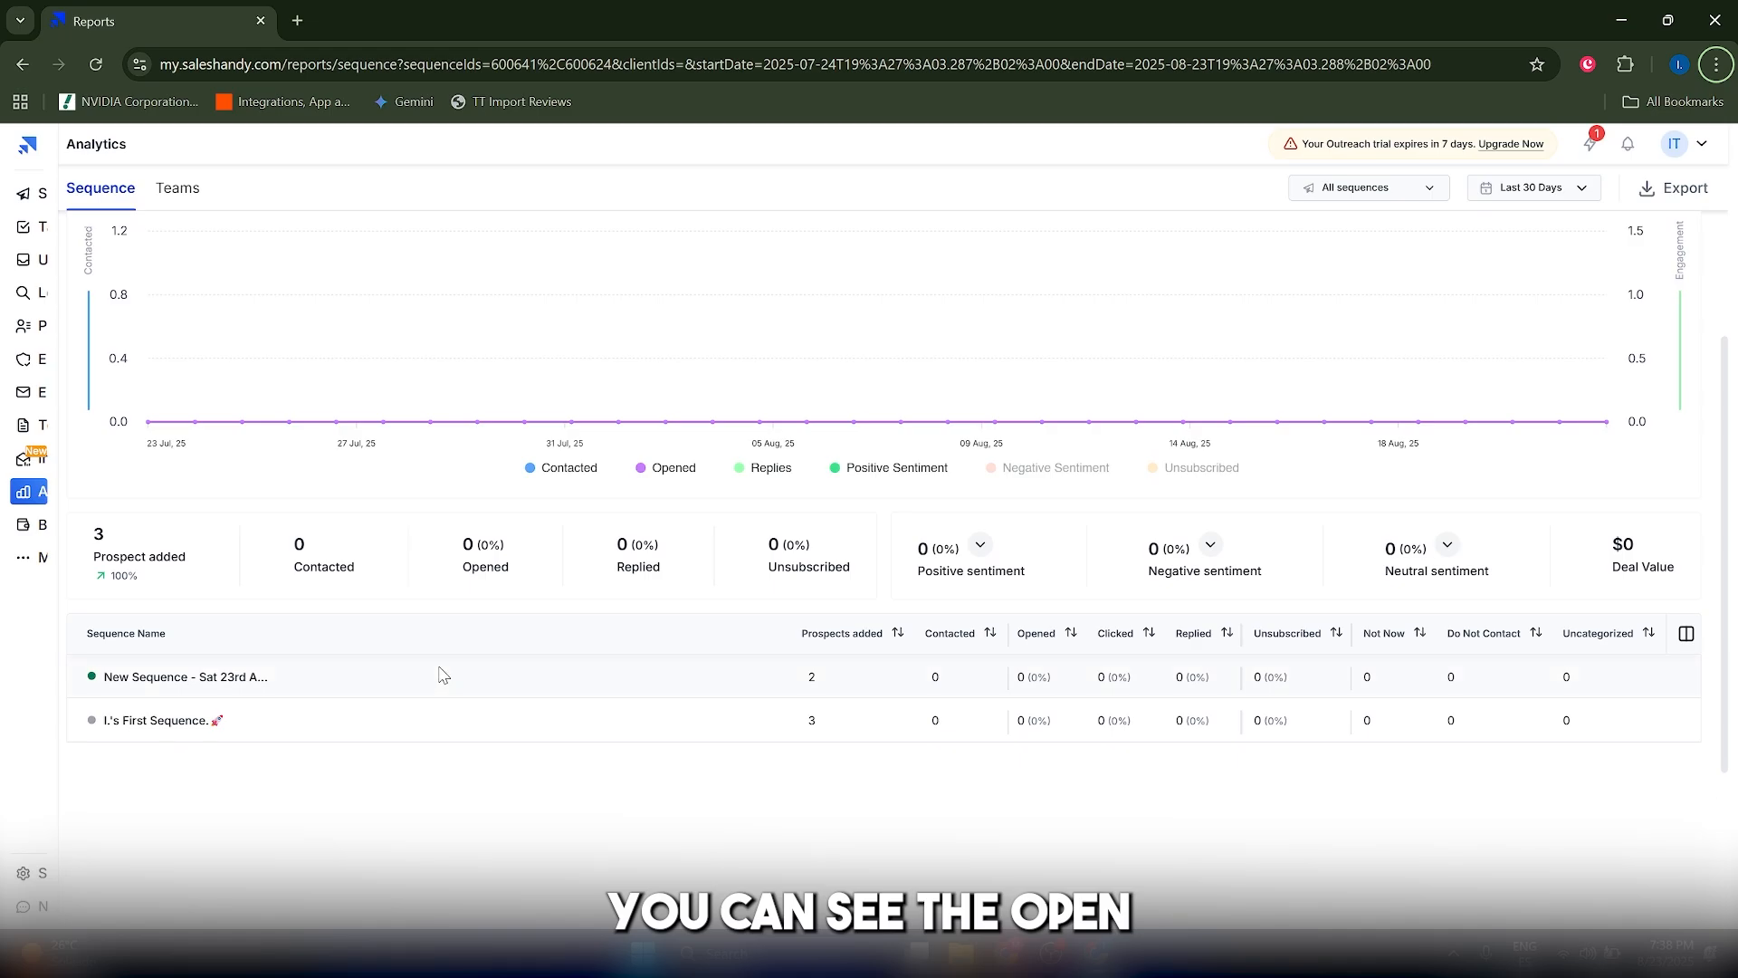
scroll(443, 675, "up", 2)
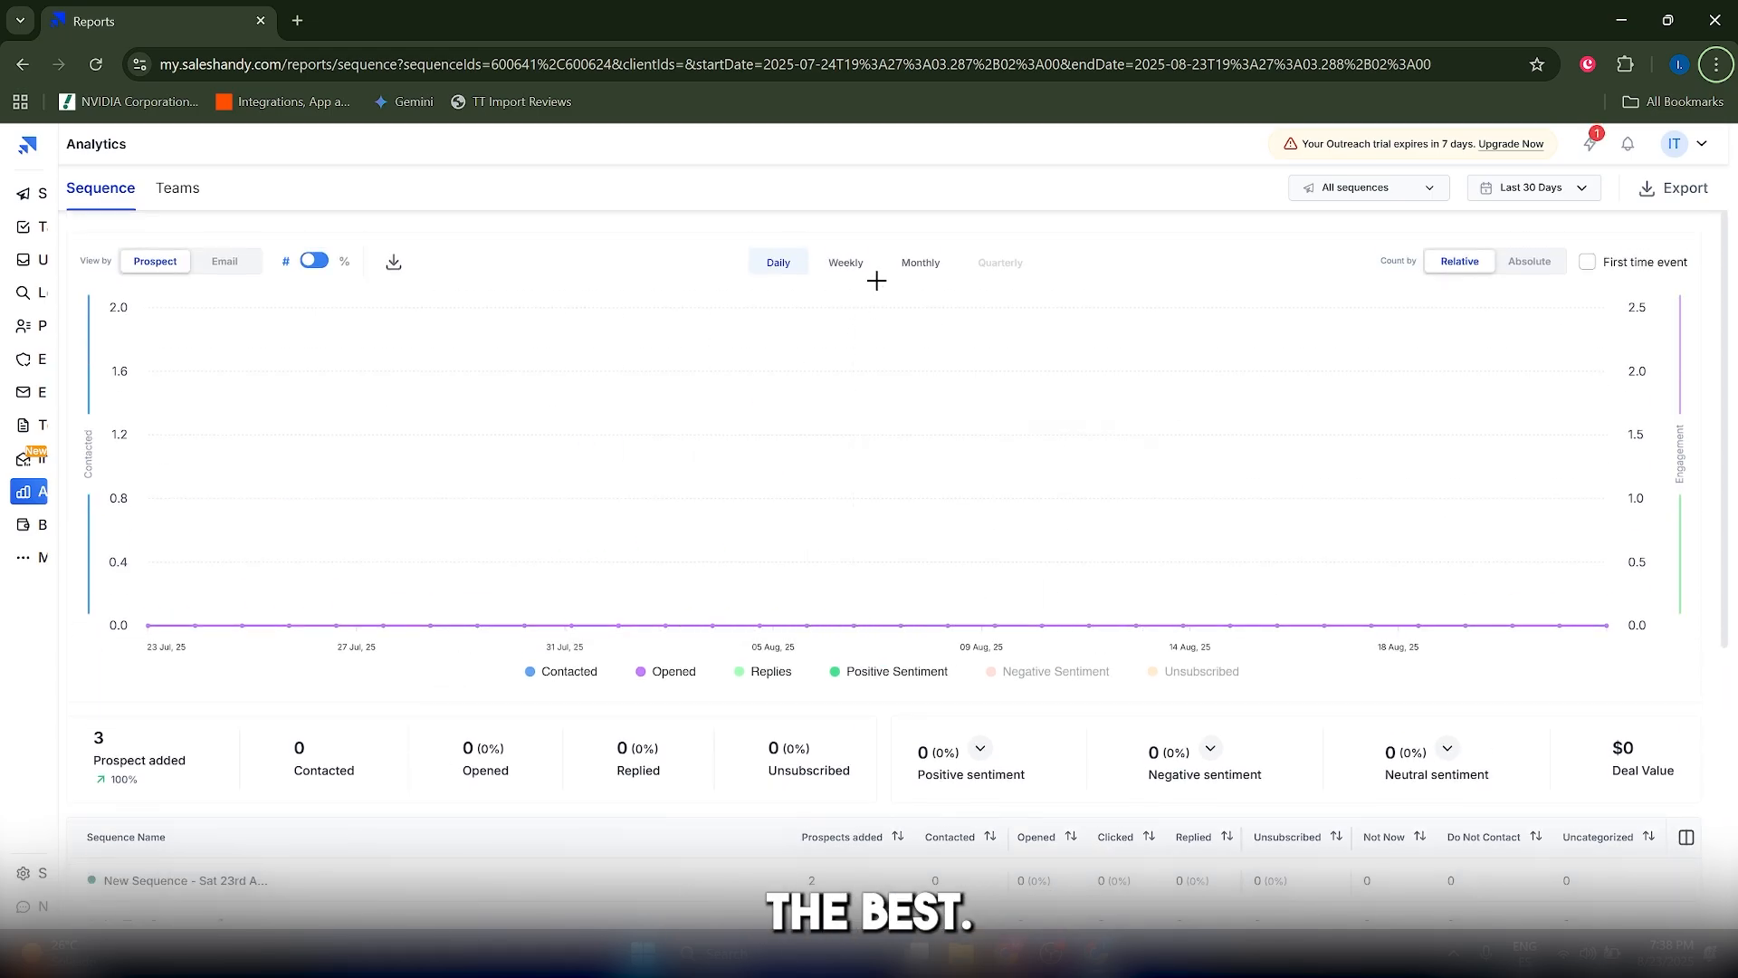
Look over the saved email templates and the editor for a new template, leaving it without saving
left_click(23, 425)
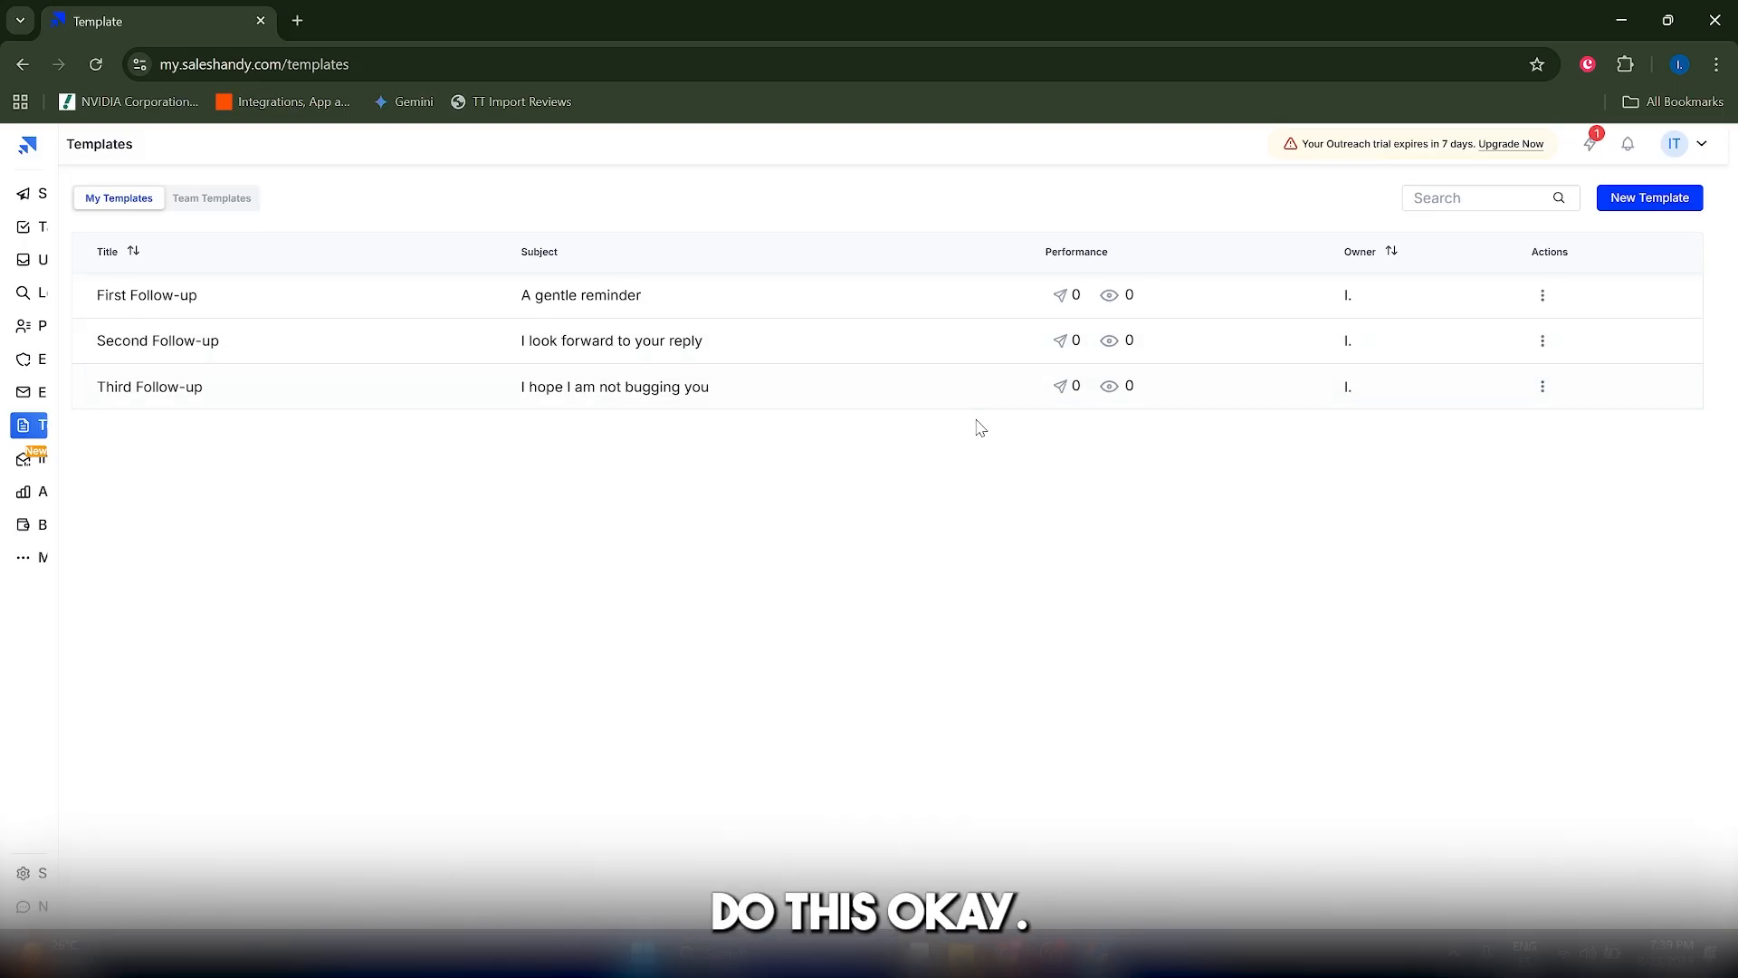
mouse_move(45, 432)
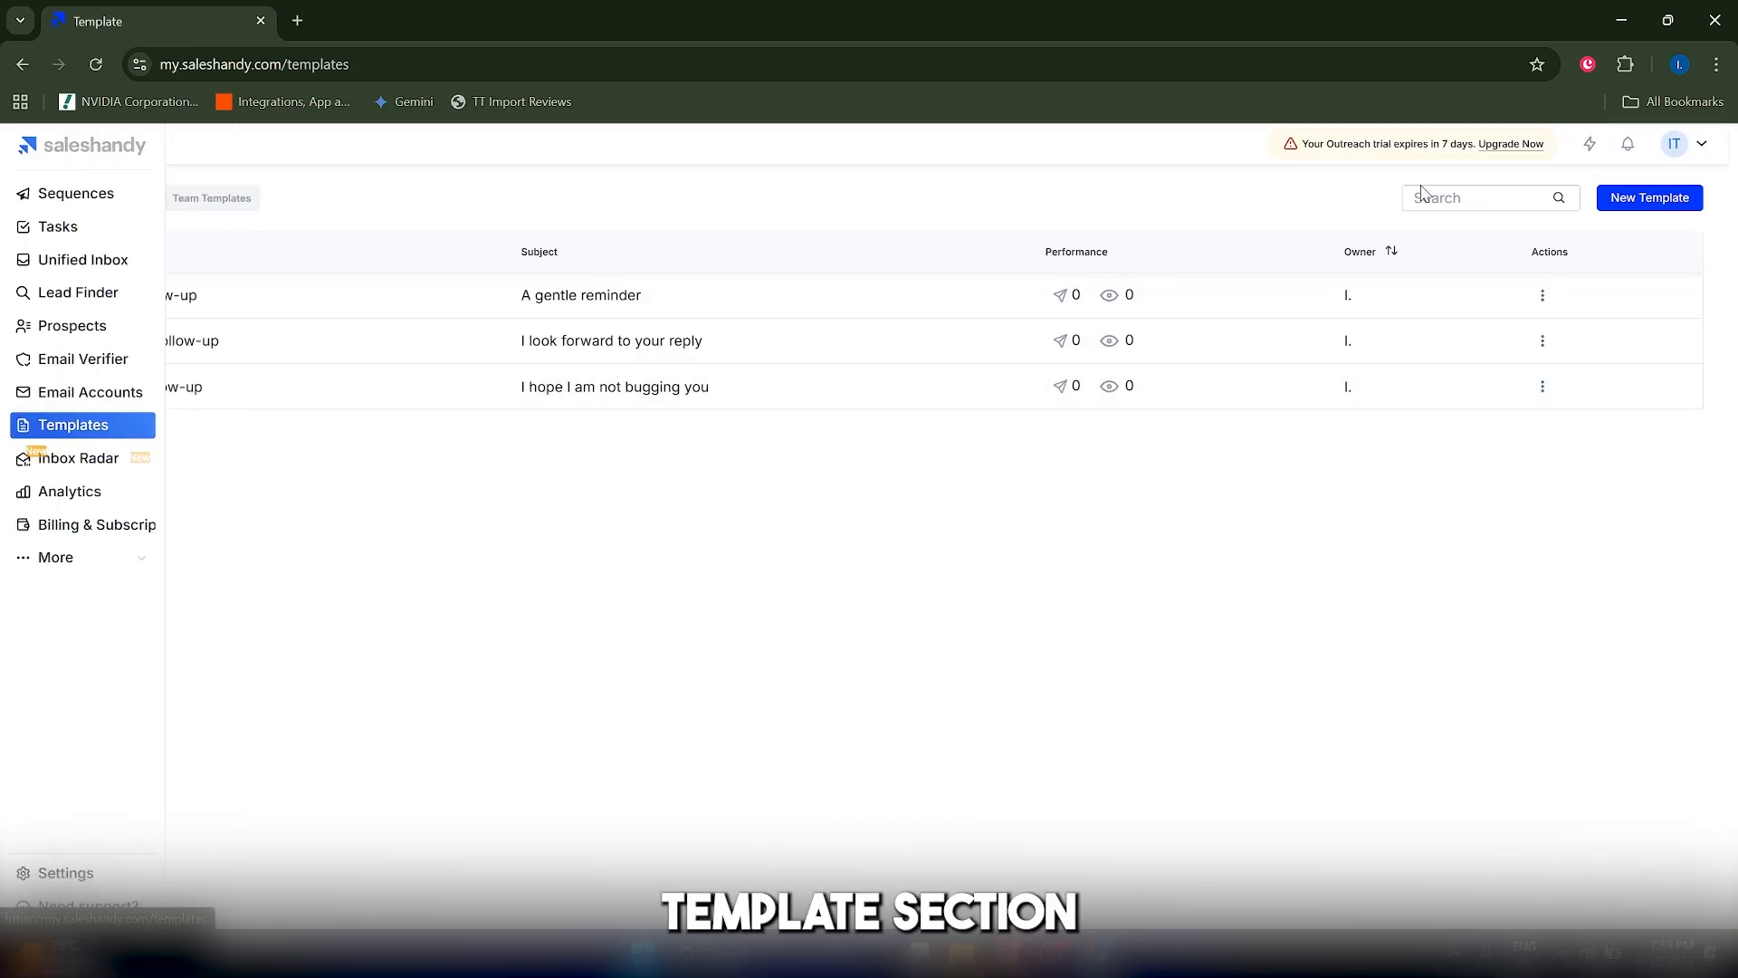
left_click(1658, 209)
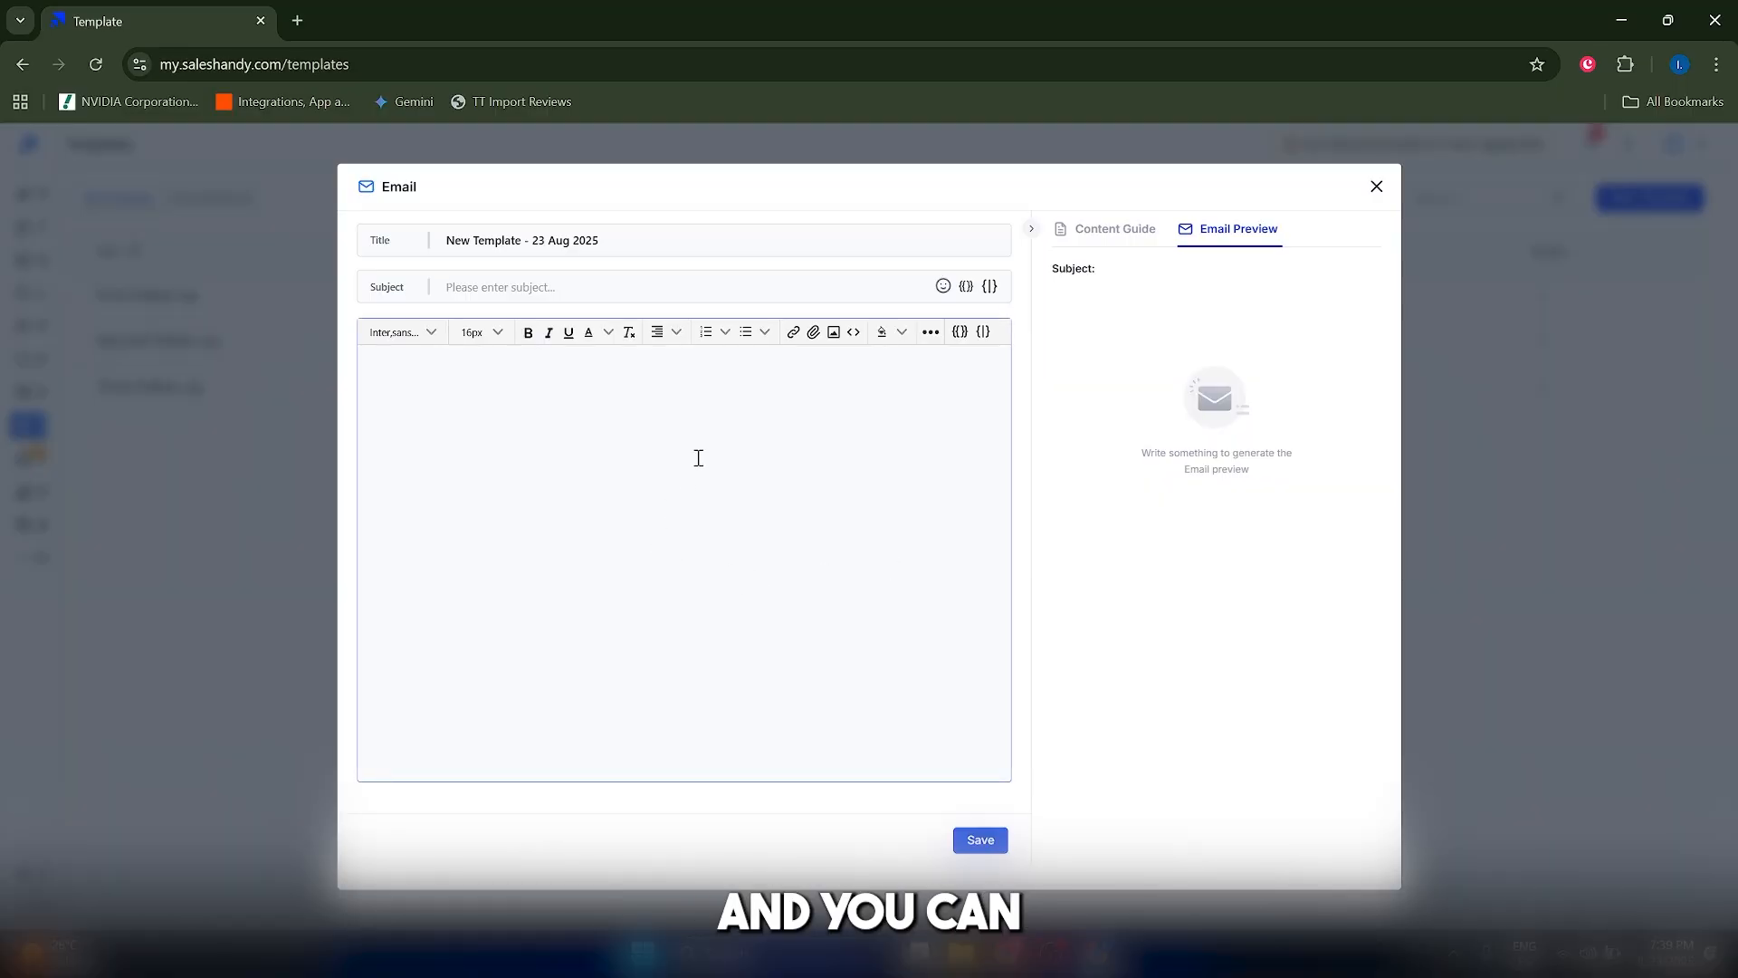
left_click(655, 431)
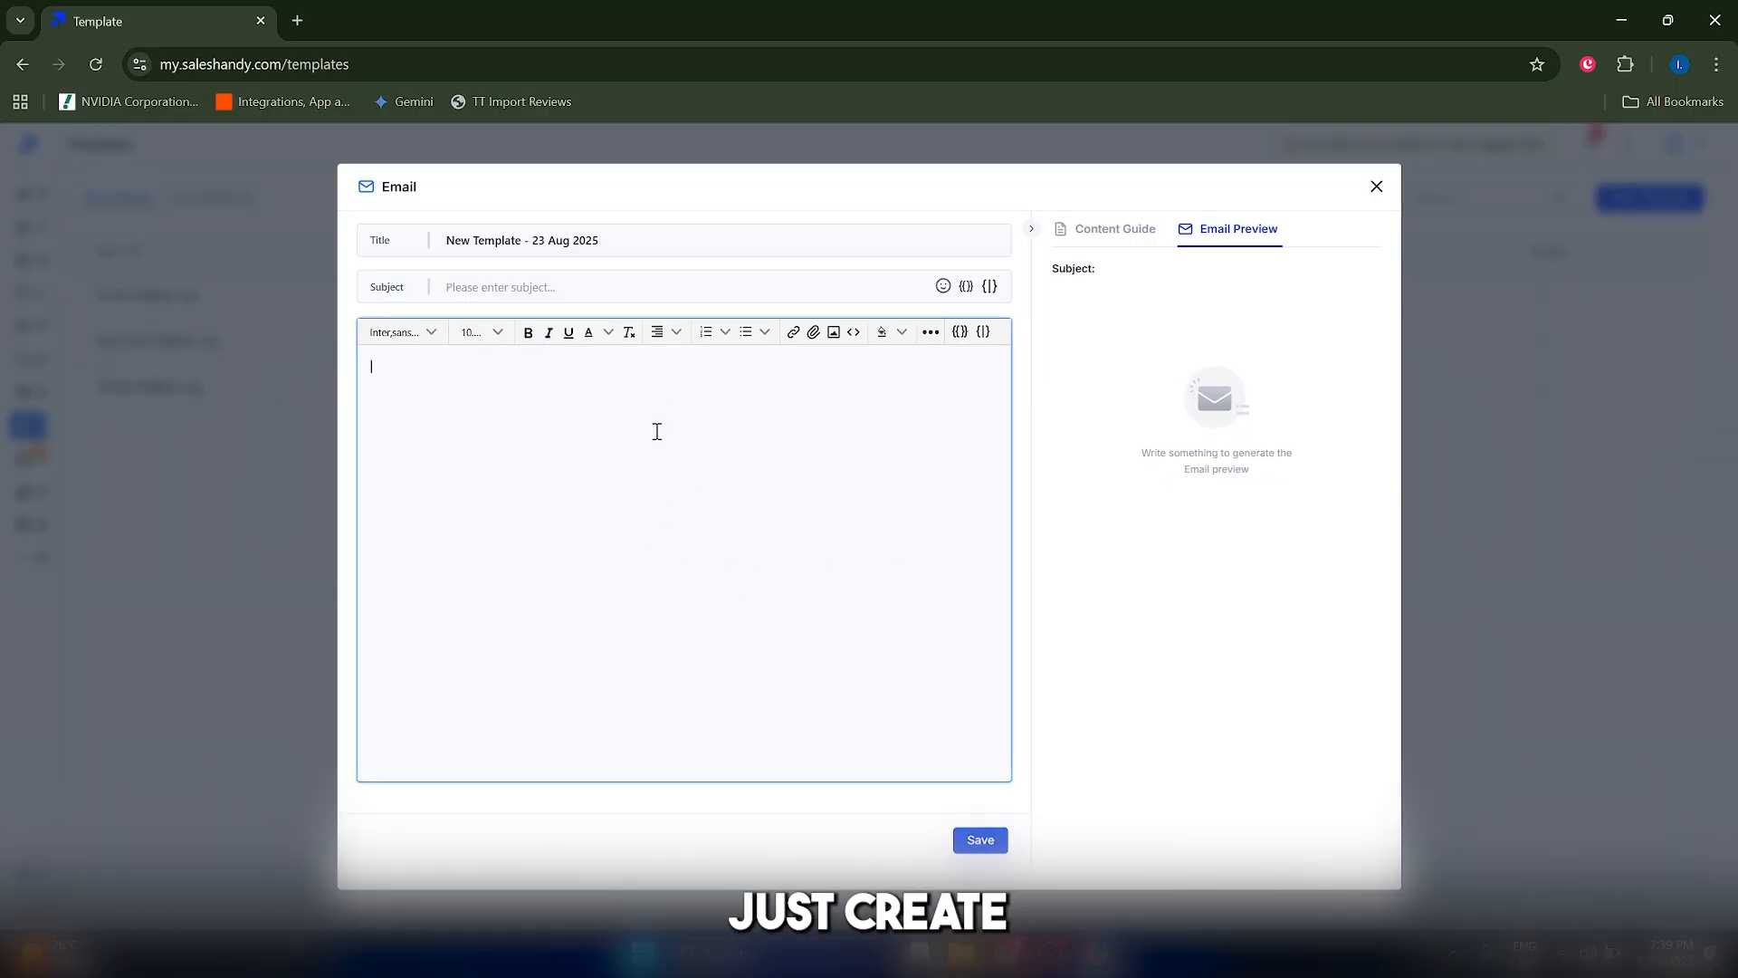
left_click(1376, 186)
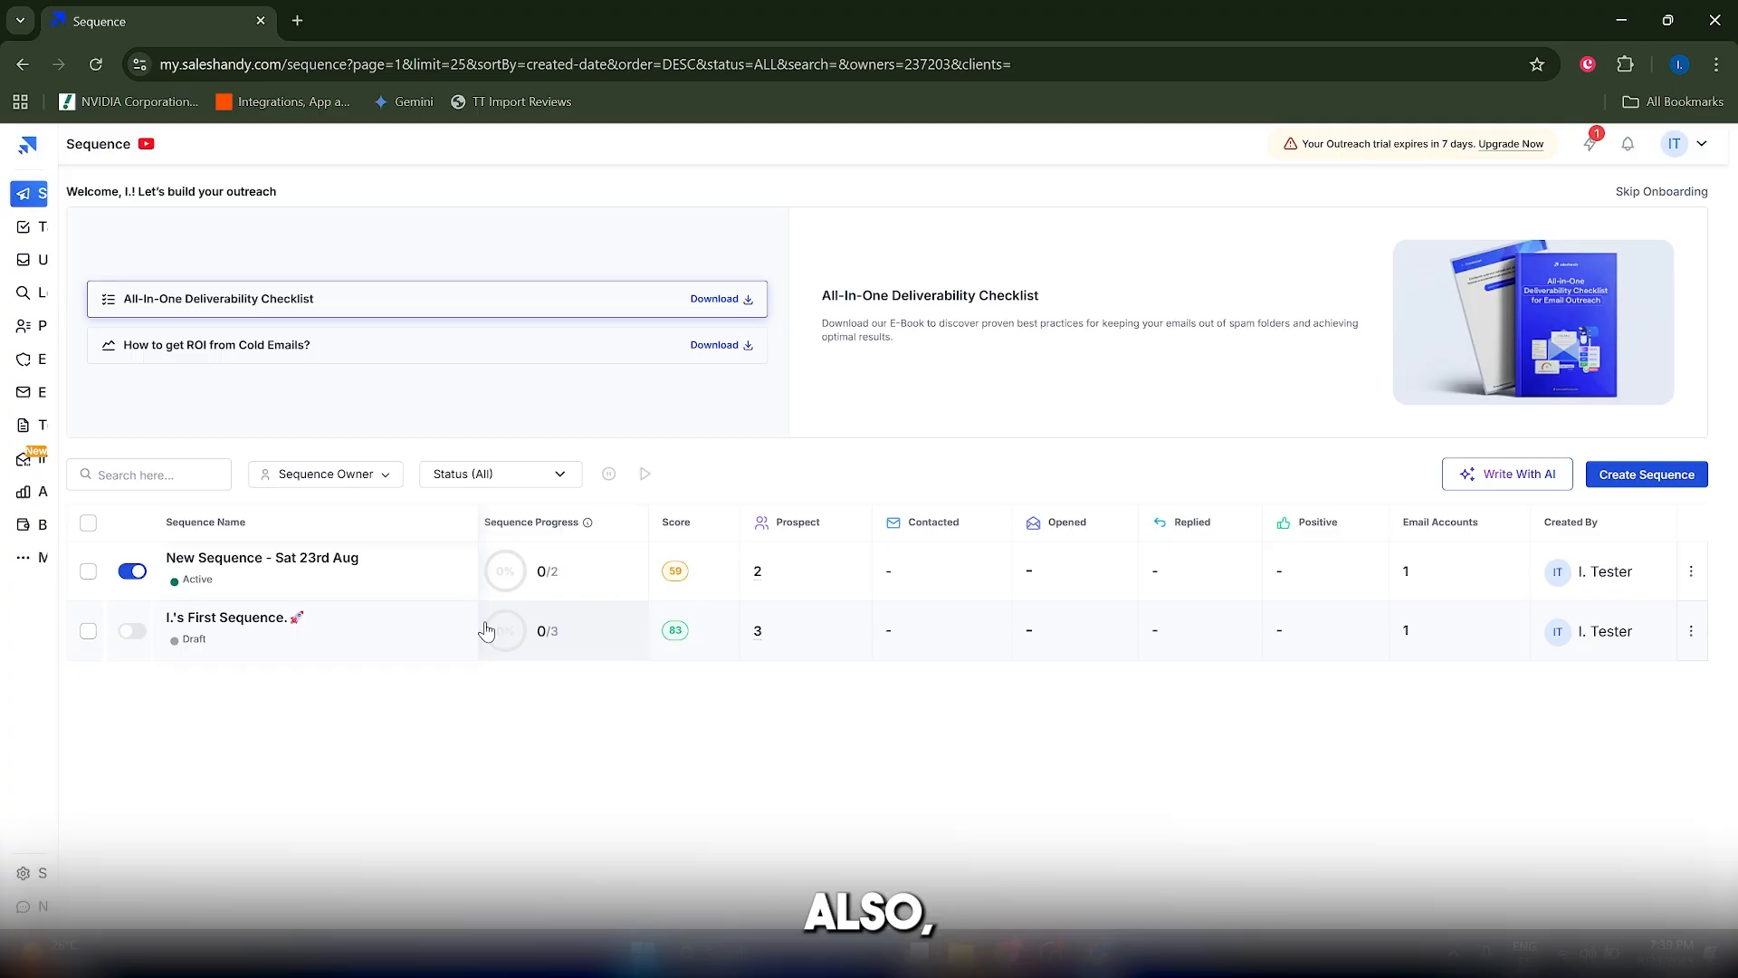
View the unified inbox and the list of all prospects
mouse_move(20, 372)
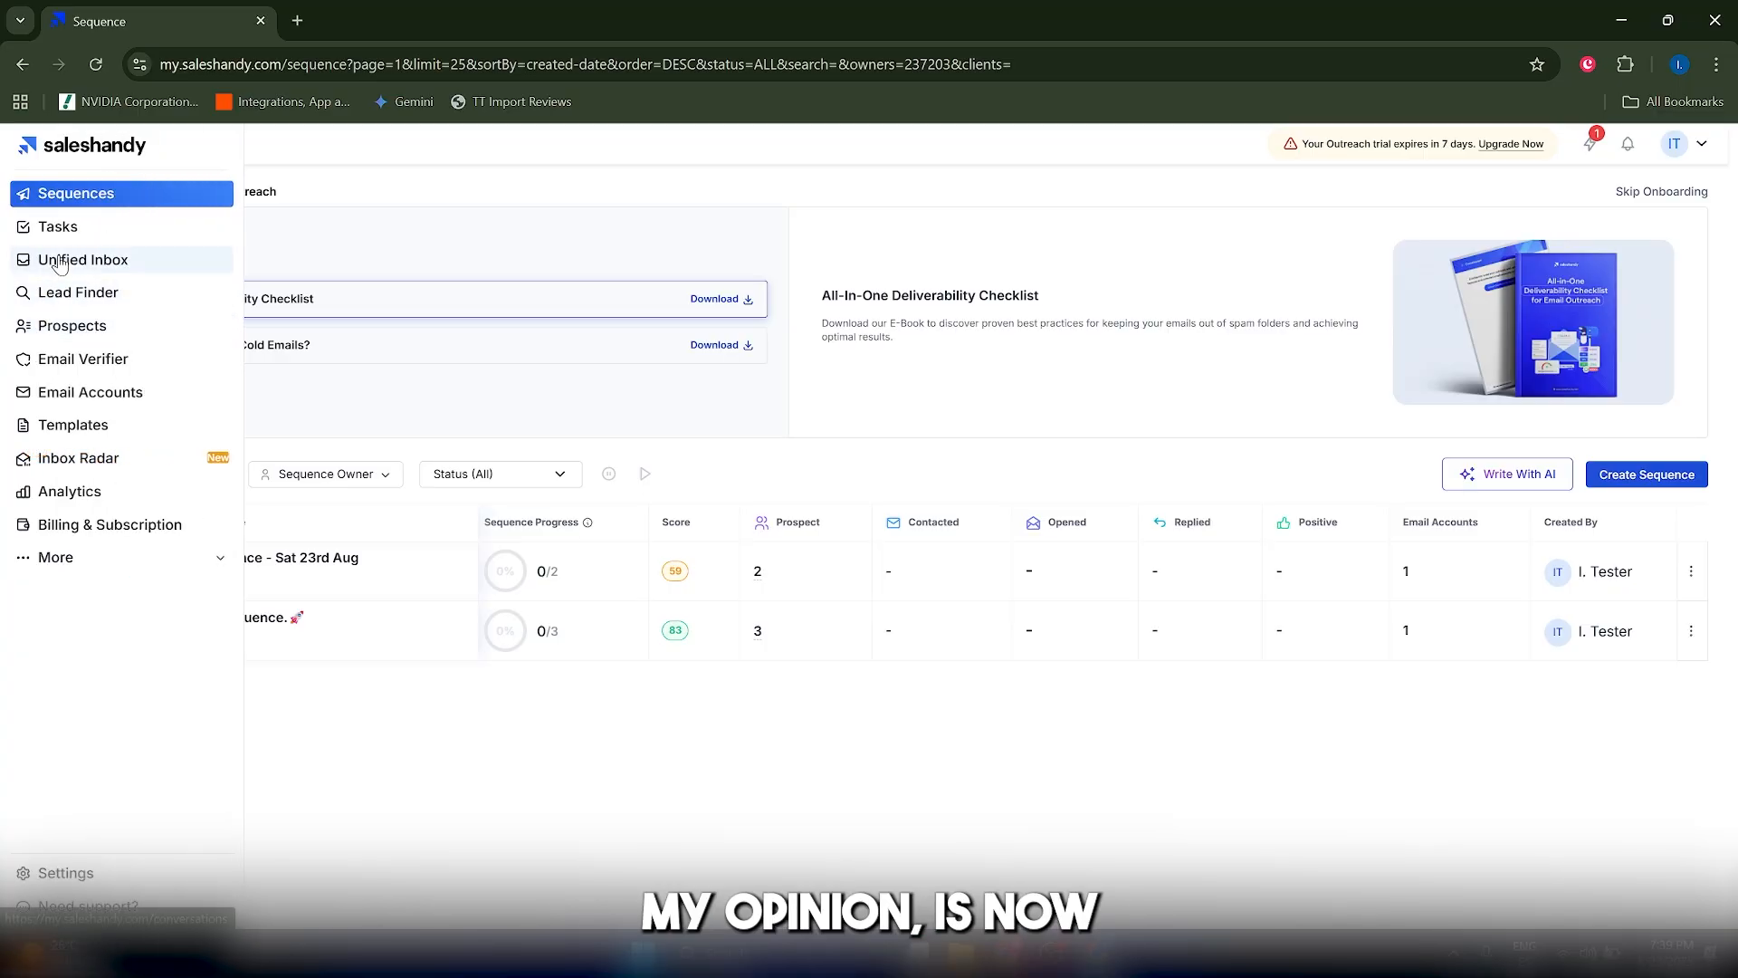
left_click(61, 263)
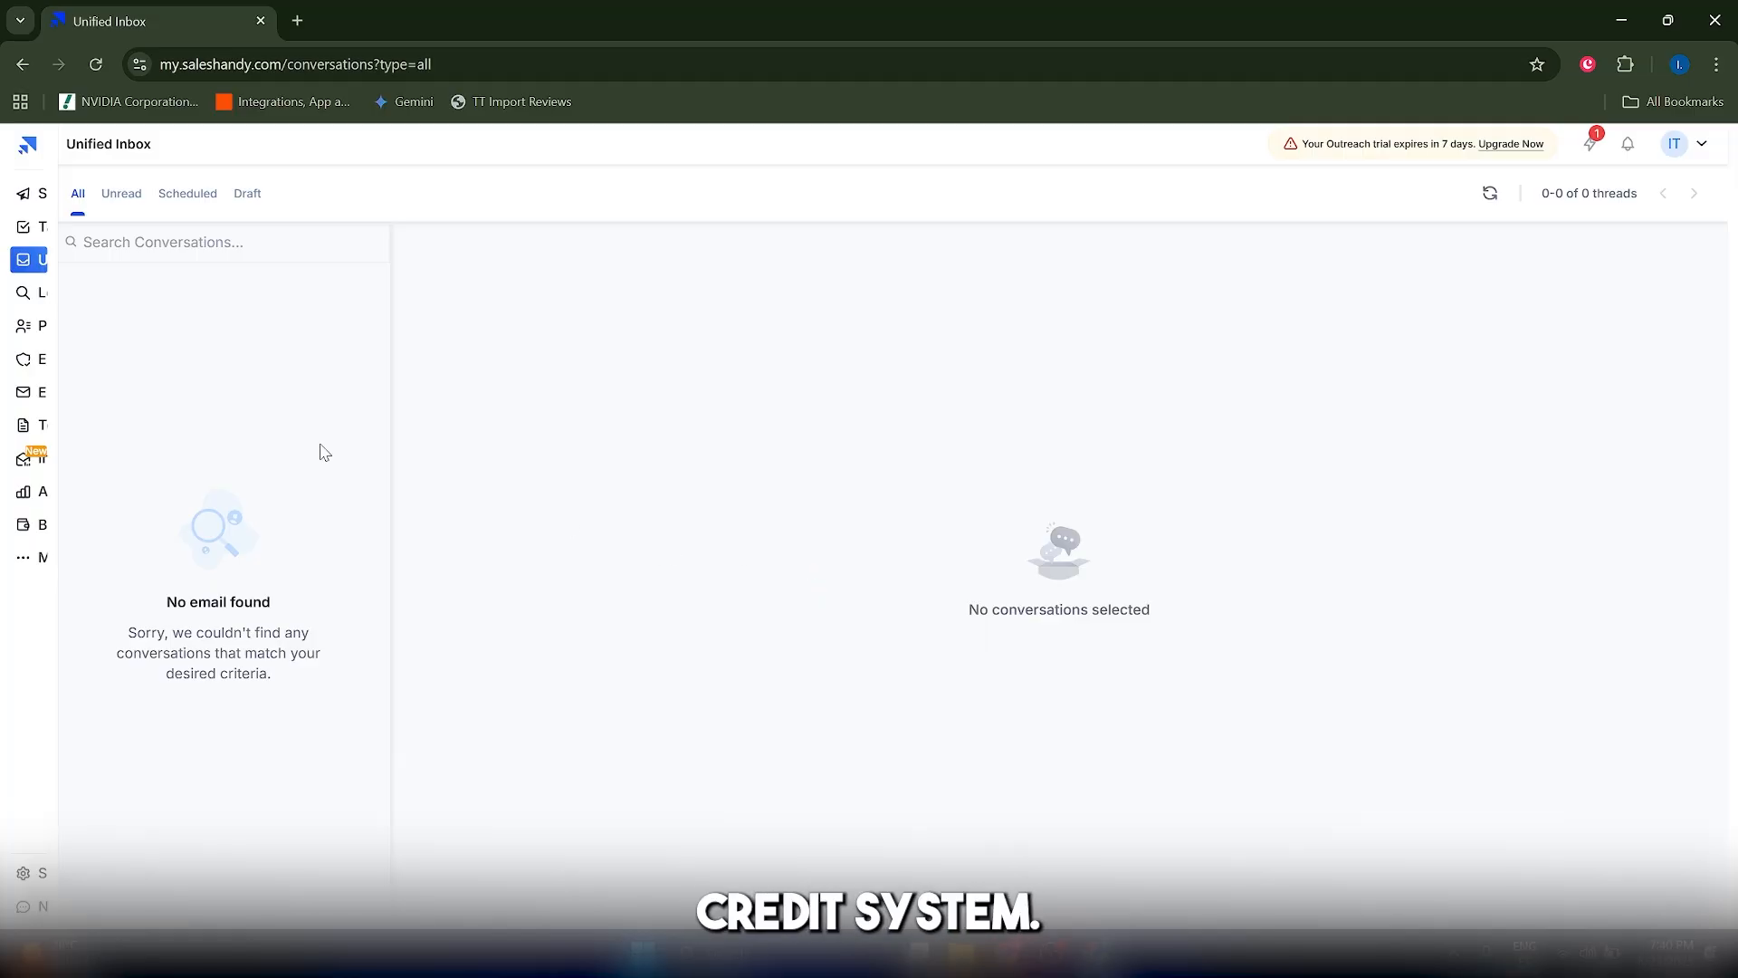
left_click(71, 335)
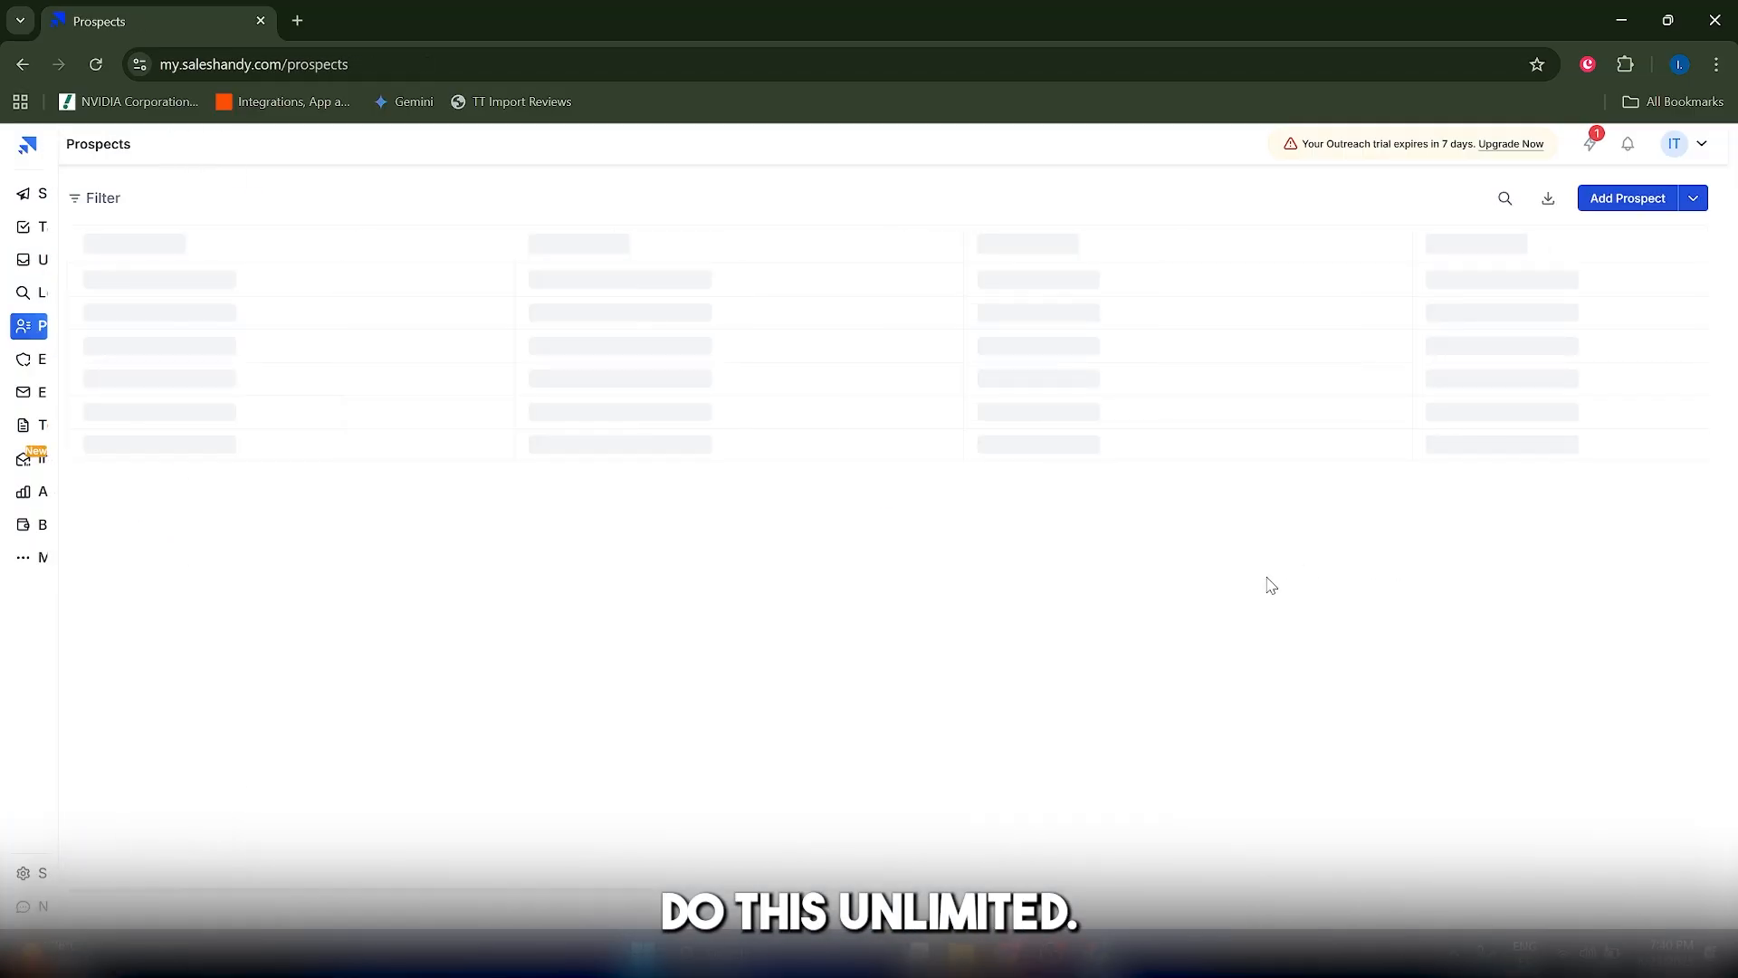